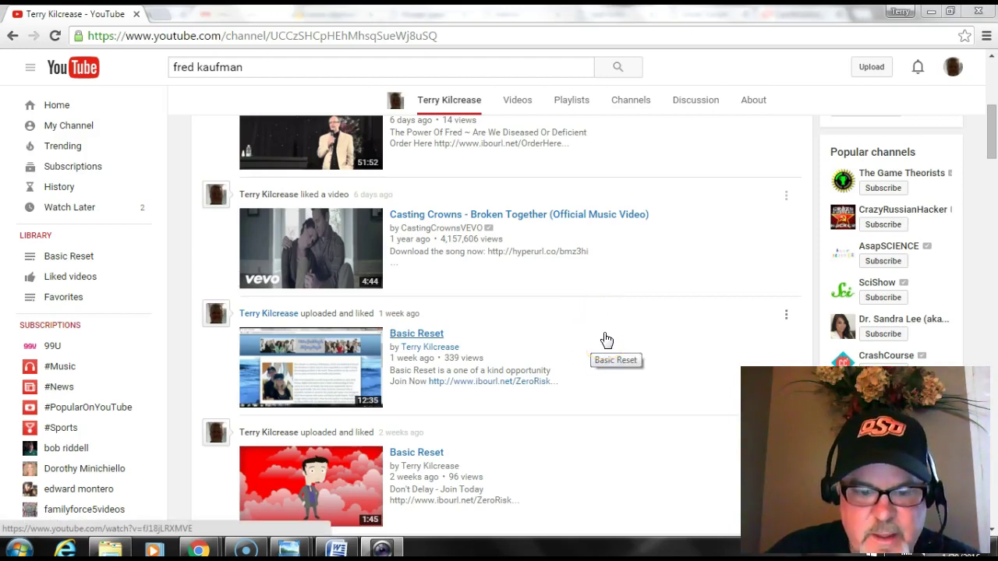
- Open the Basic Reset video and pause it at 0:02
click(416, 335)
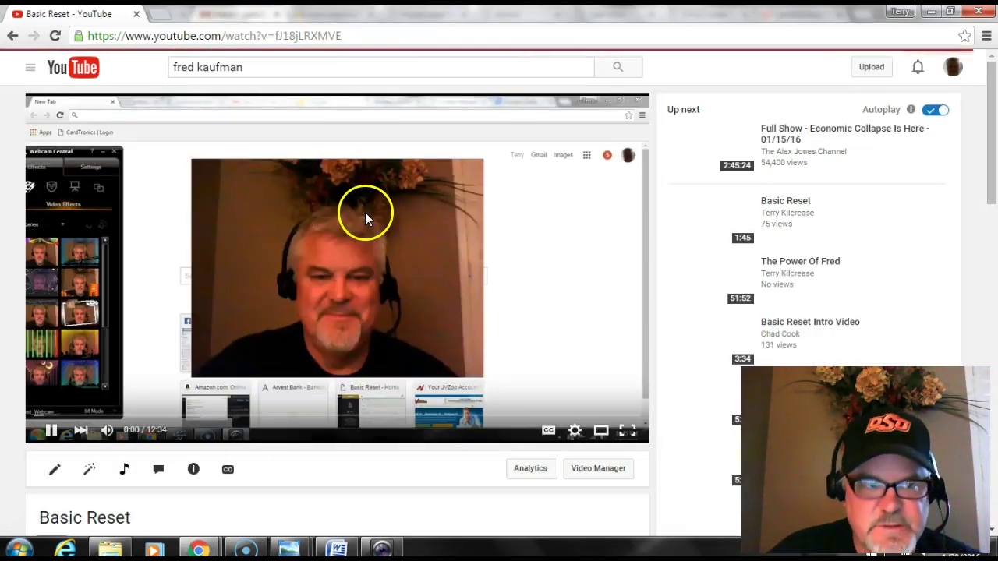
click(346, 266)
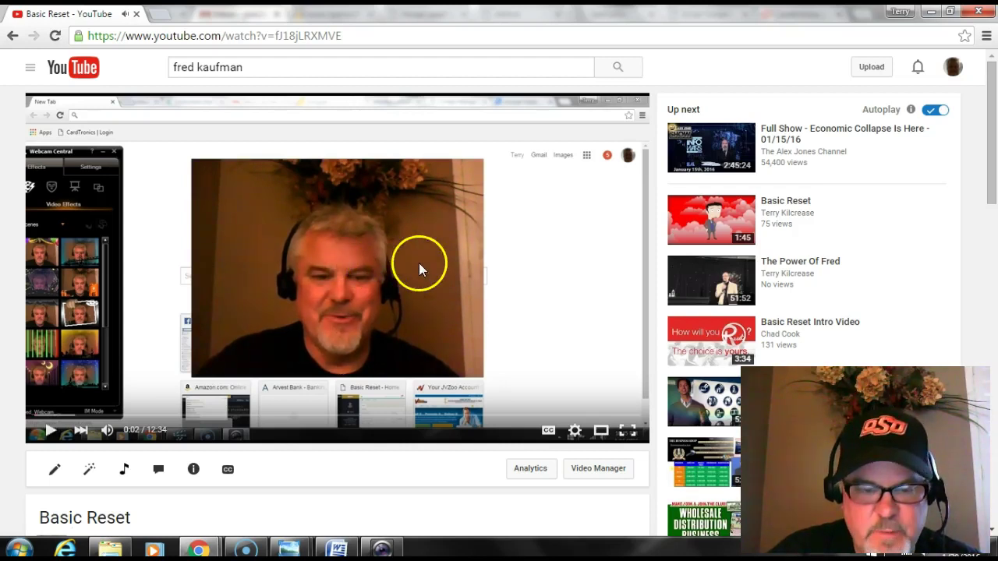
scroll(419, 265, down, 1)
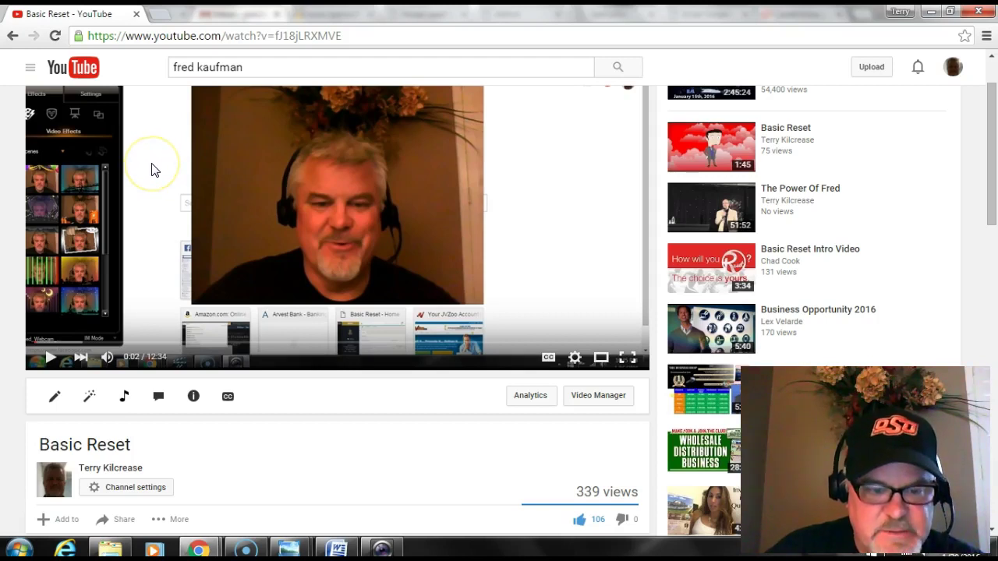
scroll(153, 170, down, 1)
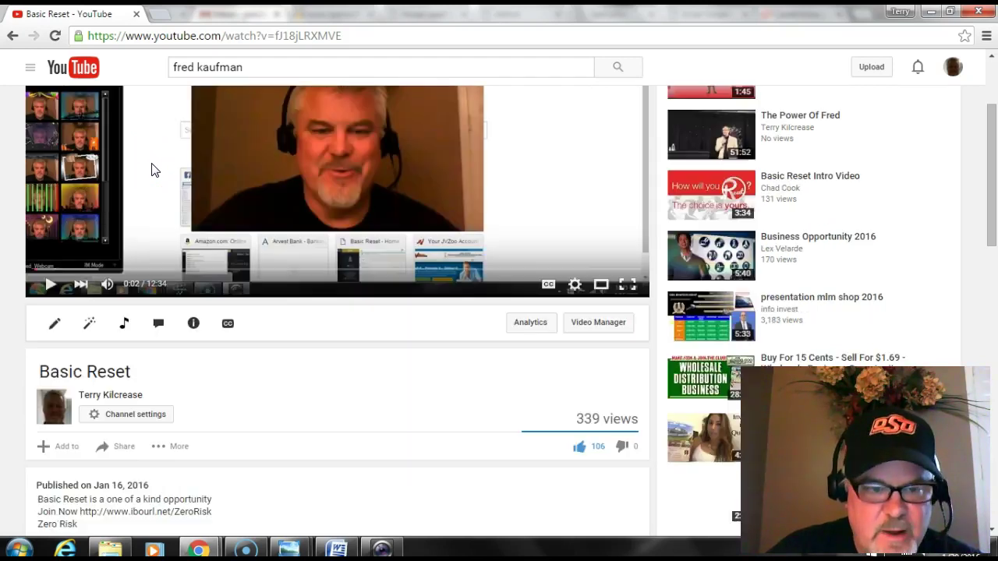
scroll(153, 170, down, 2)
scroll(152, 171, up, 4)
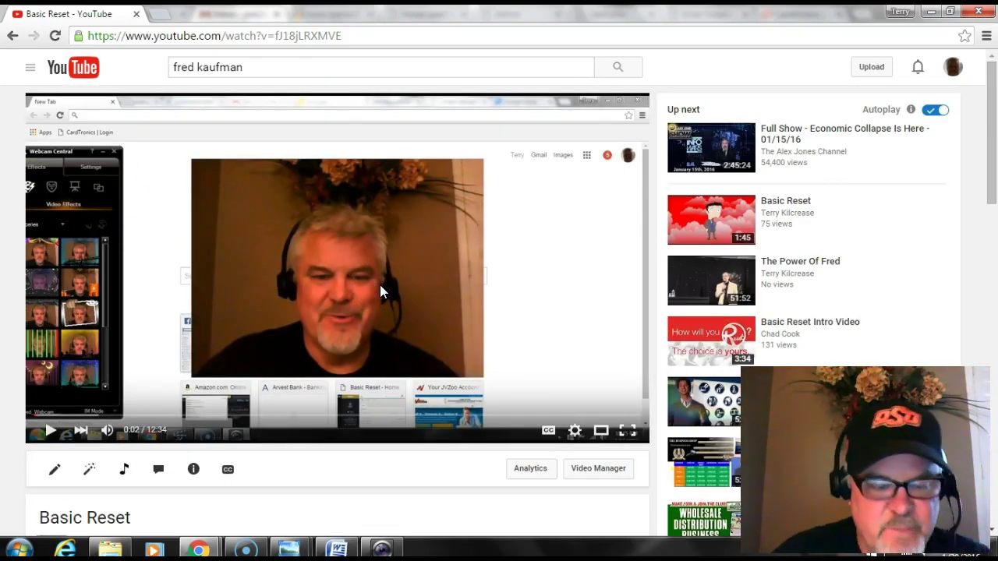
click(266, 35)
click(214, 35)
click(153, 35)
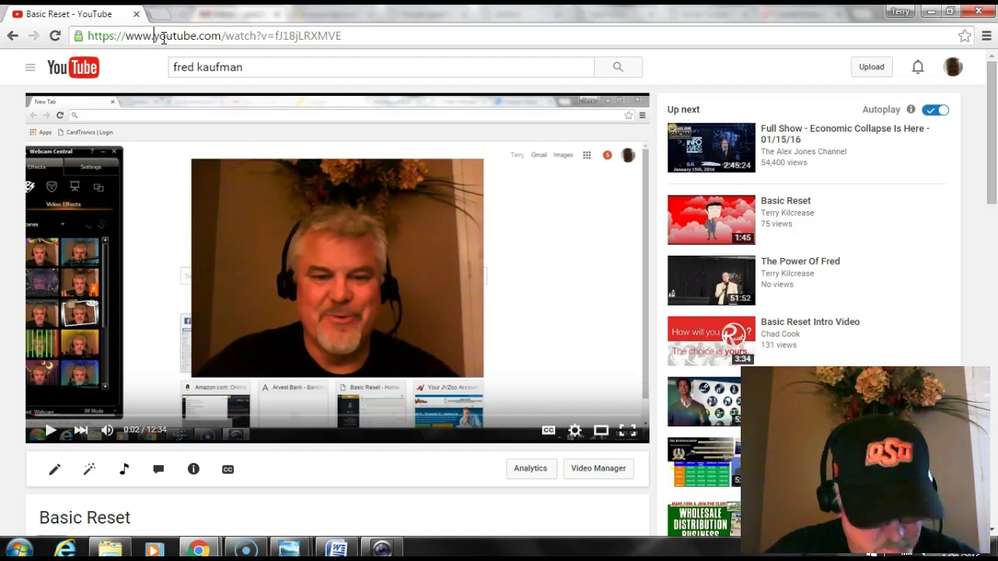
text(ss)
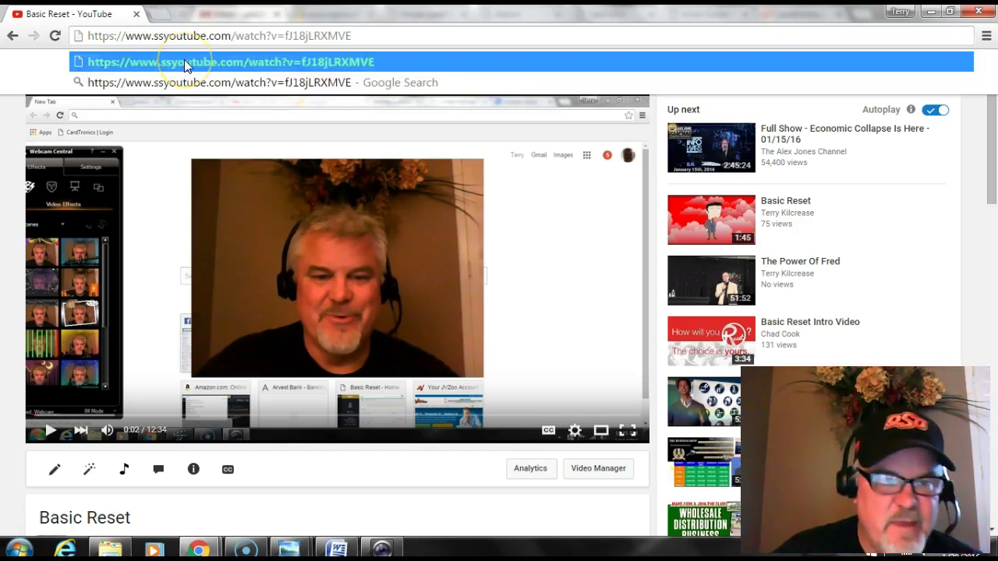
- Load the ssyoutube address and download Basic Reset as MP4 720p, dismissing the helper tip
click(184, 62)
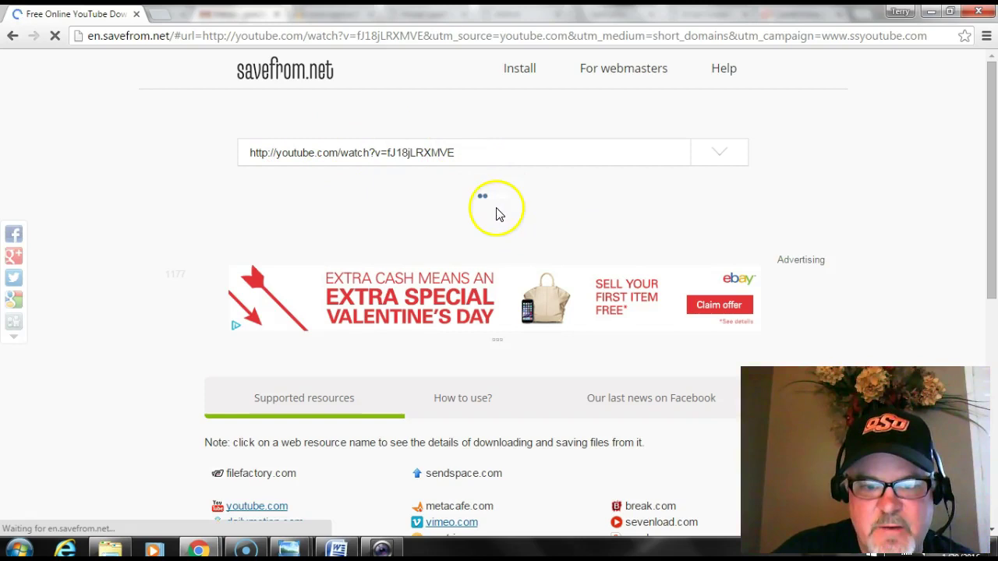
click(400, 153)
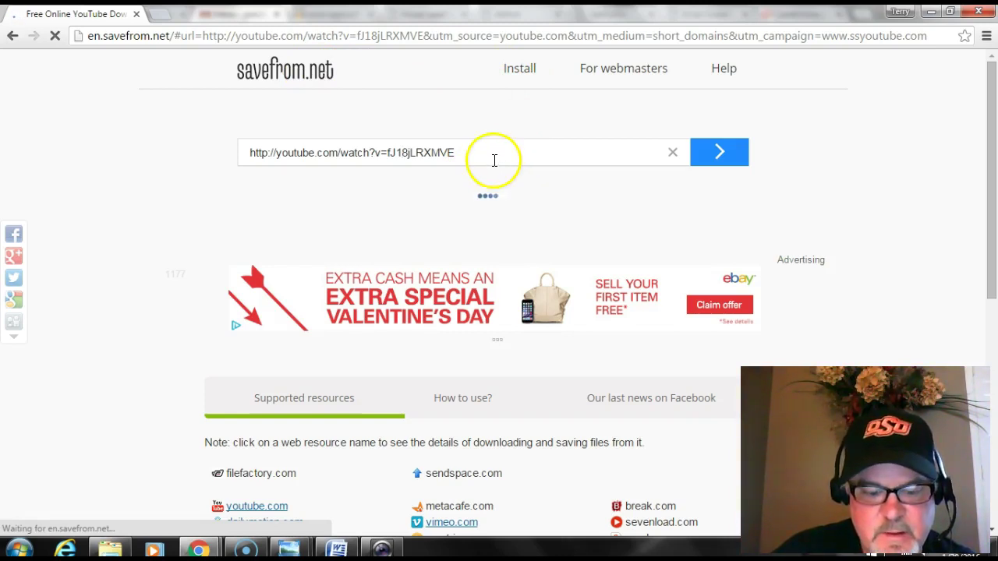
click(500, 277)
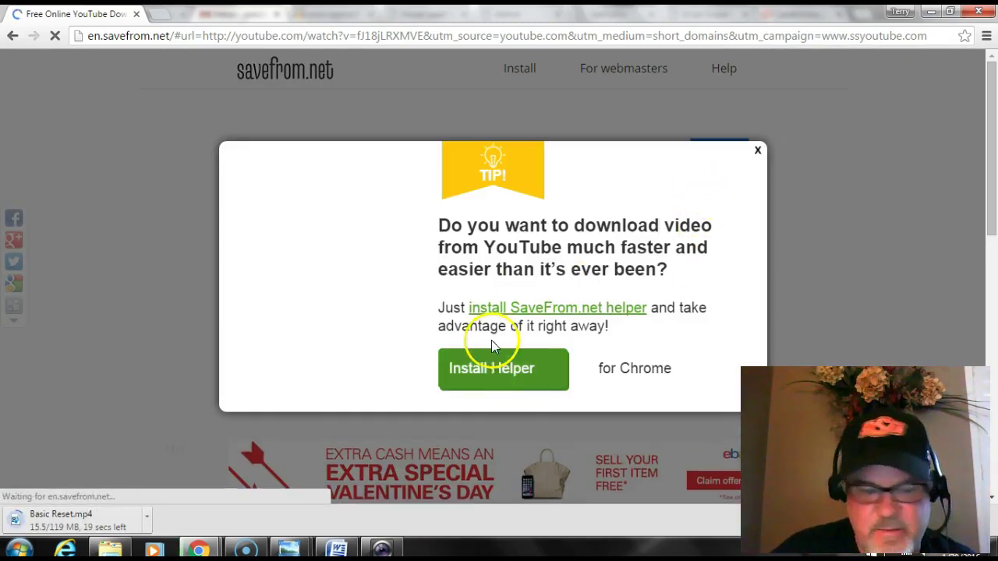
click(758, 151)
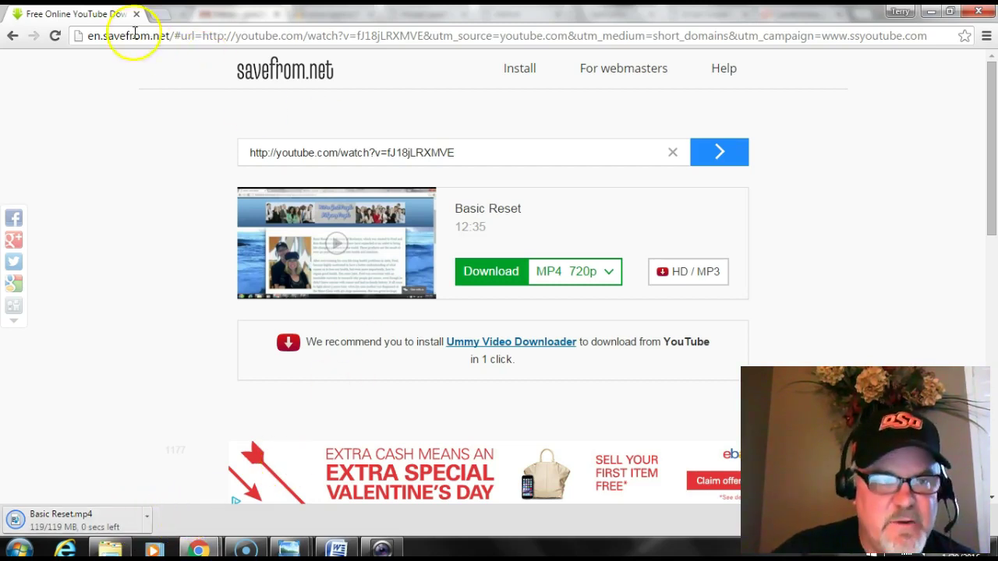
- Go back to the previous YouTube search results page and select its address
click(15, 36)
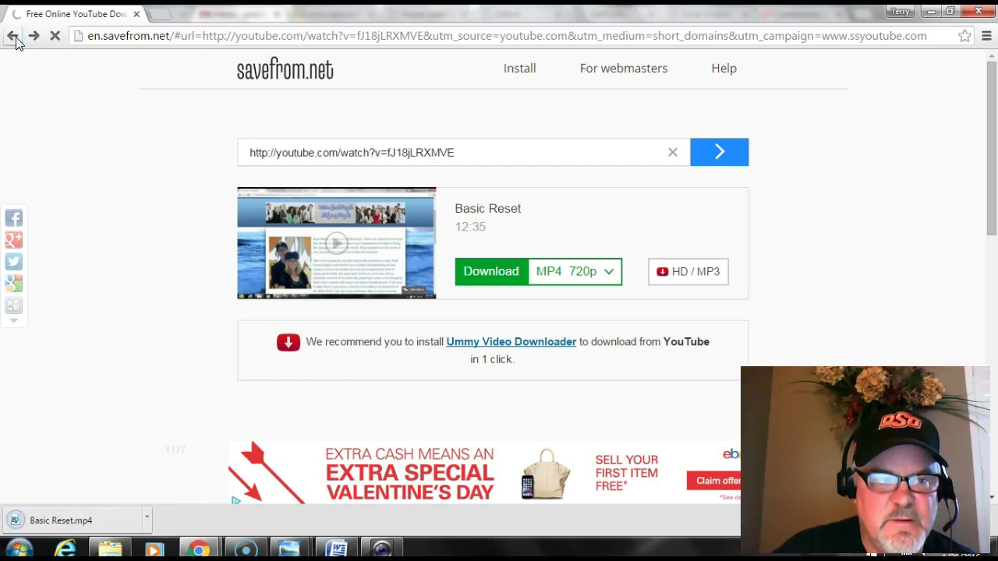
click(133, 35)
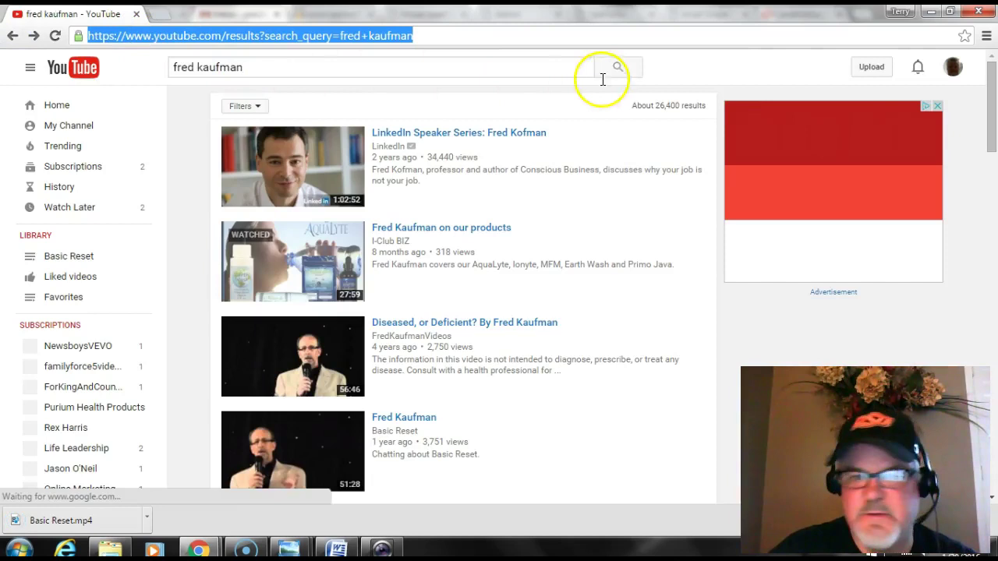
- Go to YouTube's upload page and bring up the file chooser
click(870, 68)
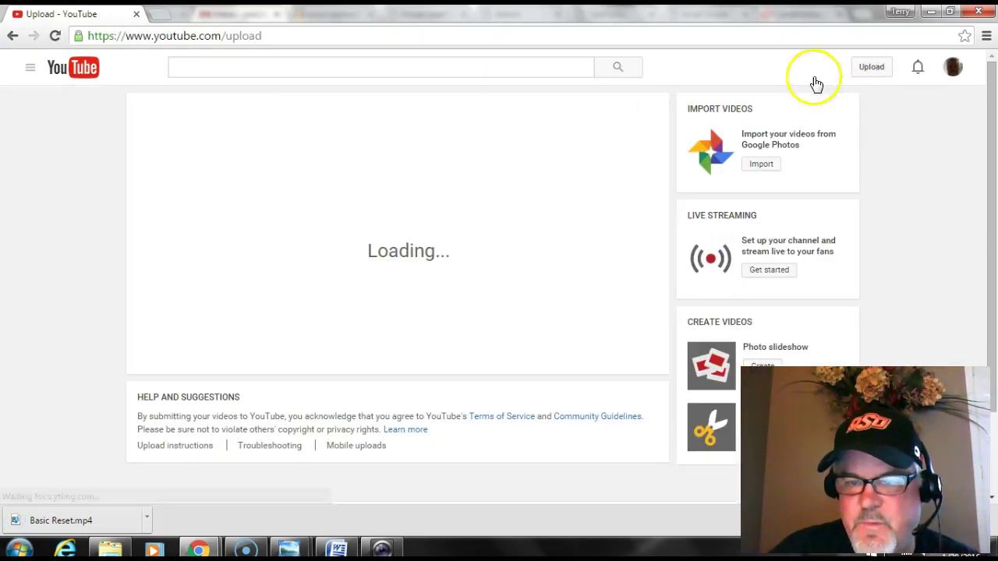
click(394, 205)
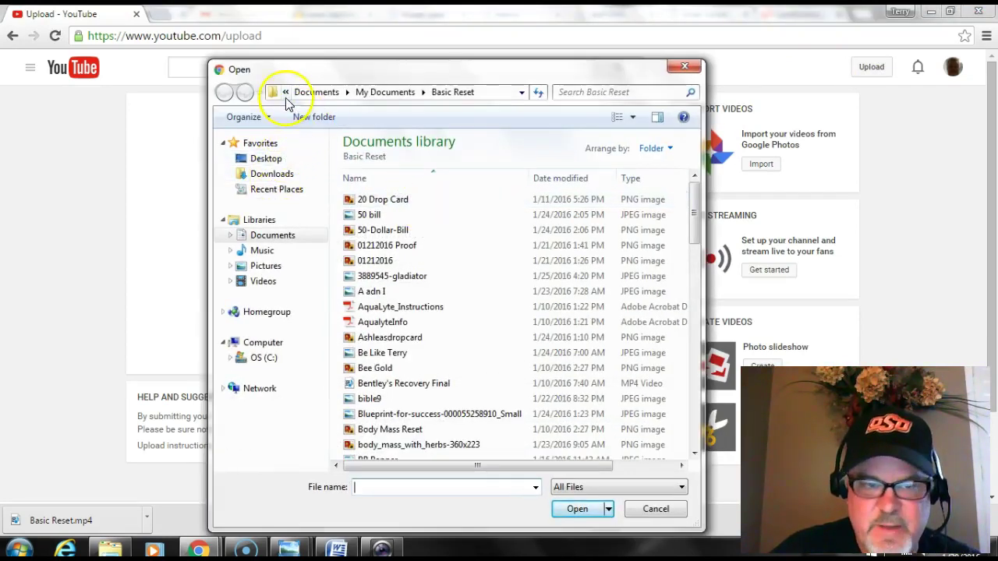
- Upload the Basic Reset video file from the Downloads folder
click(265, 174)
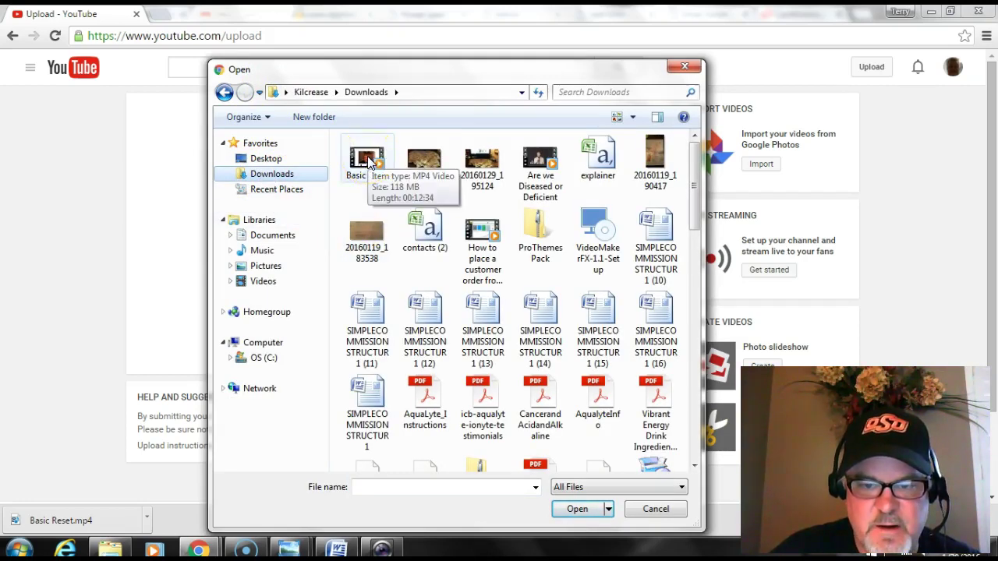
click(369, 161)
double_click(369, 162)
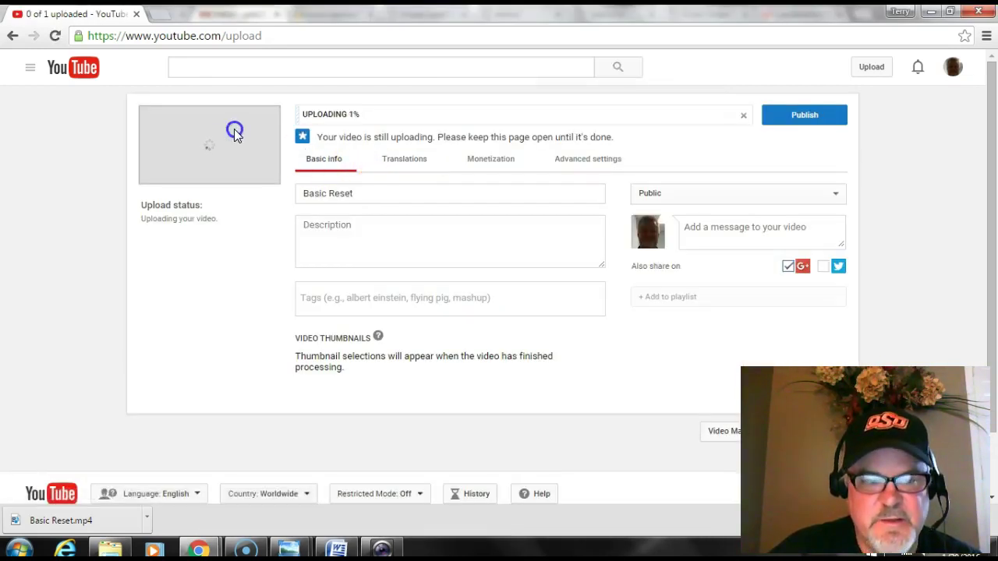
- Extend the upload's title after 'Basic Reset', so it reads 'Basic Reset S'
click(367, 194)
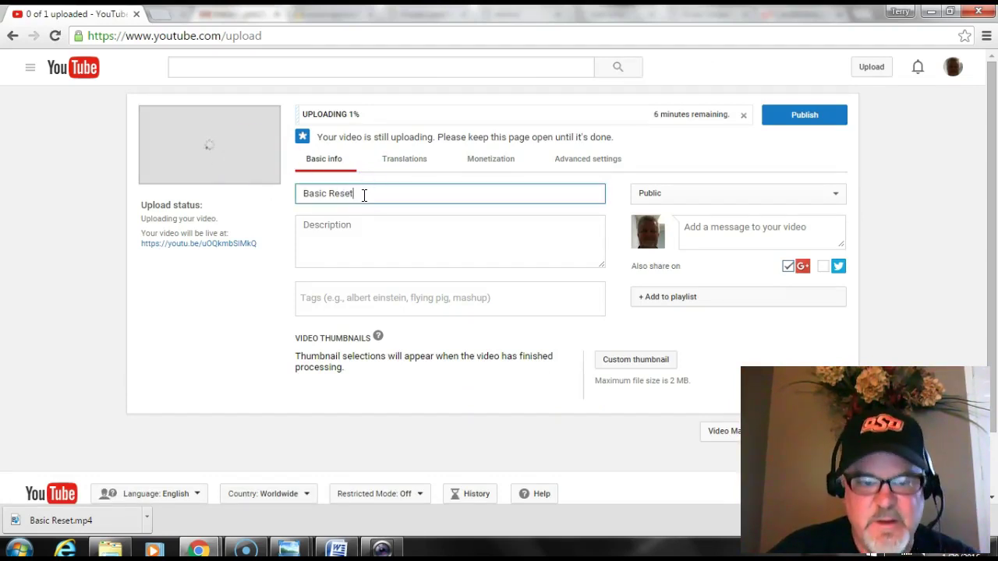
click(366, 195)
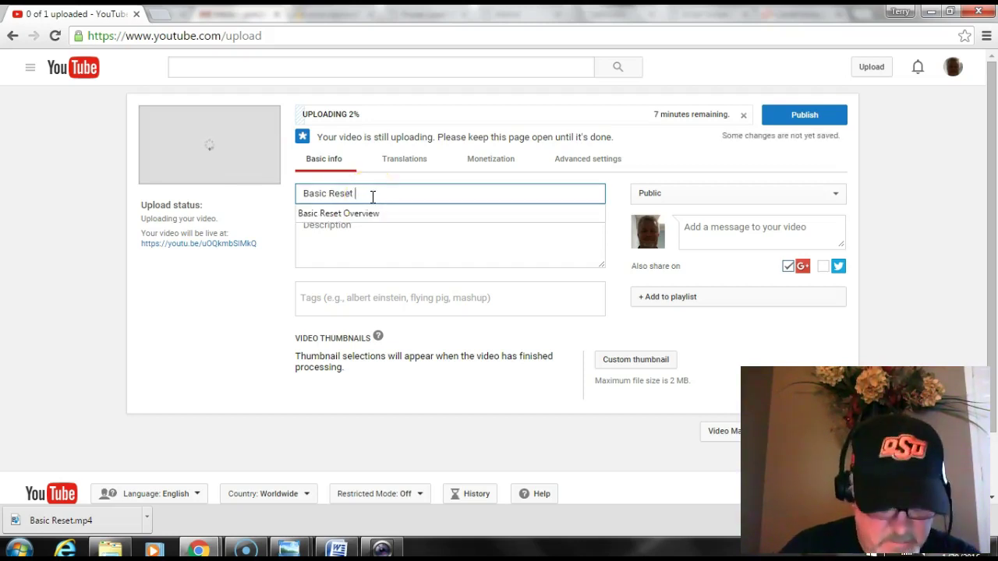
text(S)
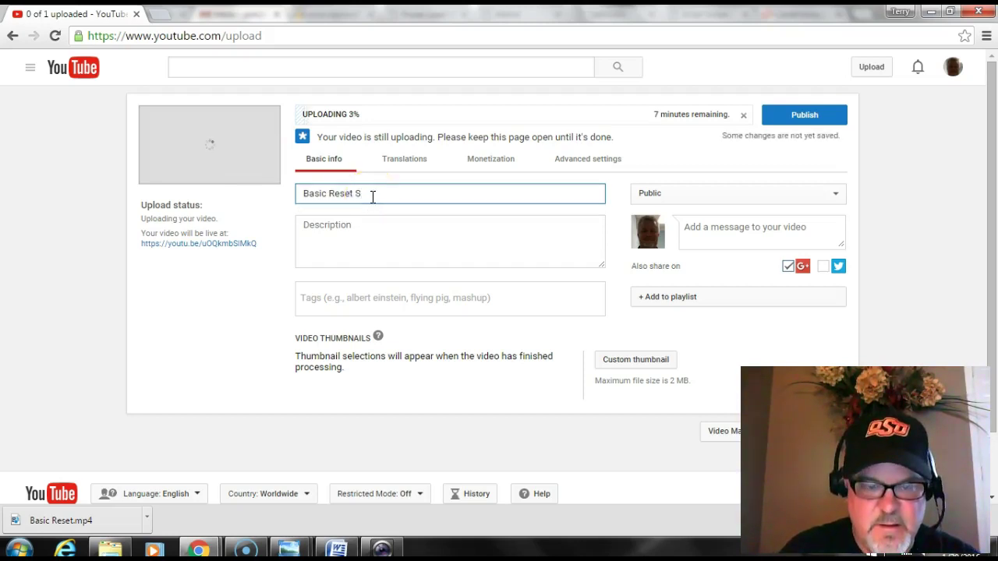
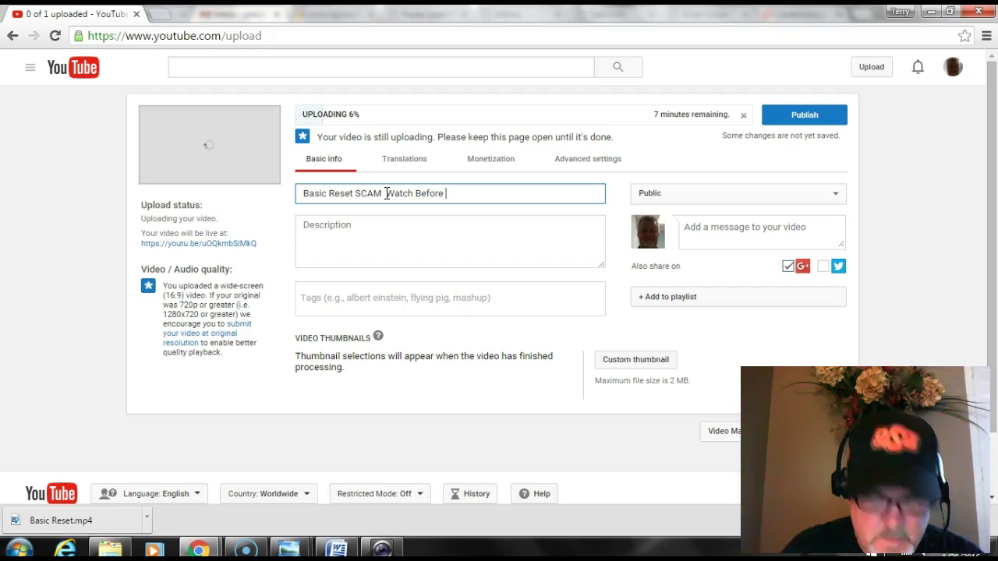
- Complete the title as 'Basic Reset SCAM Watch Before Joining!!' while Basic Reset.mp4 uploads
text(ining)
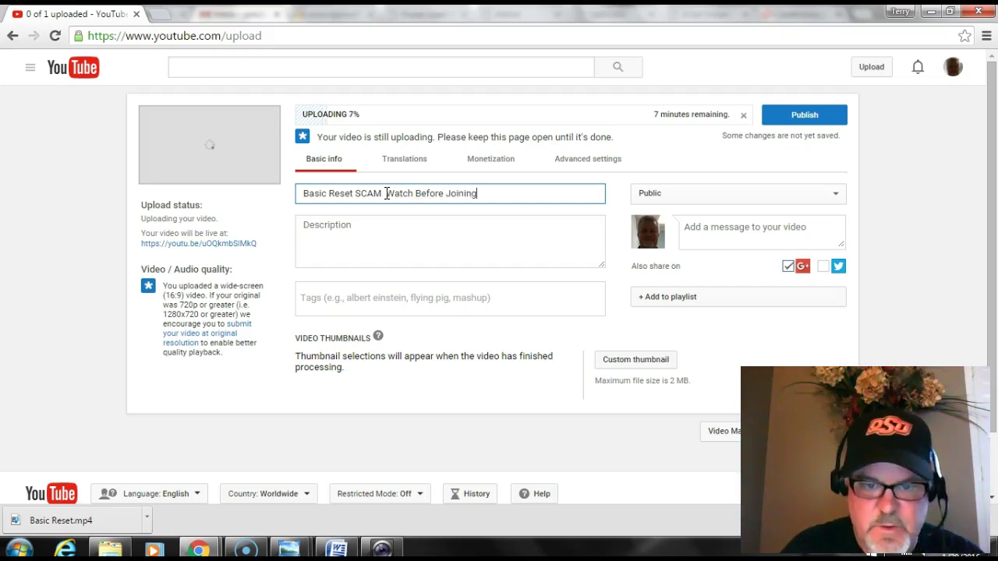
text(!!)
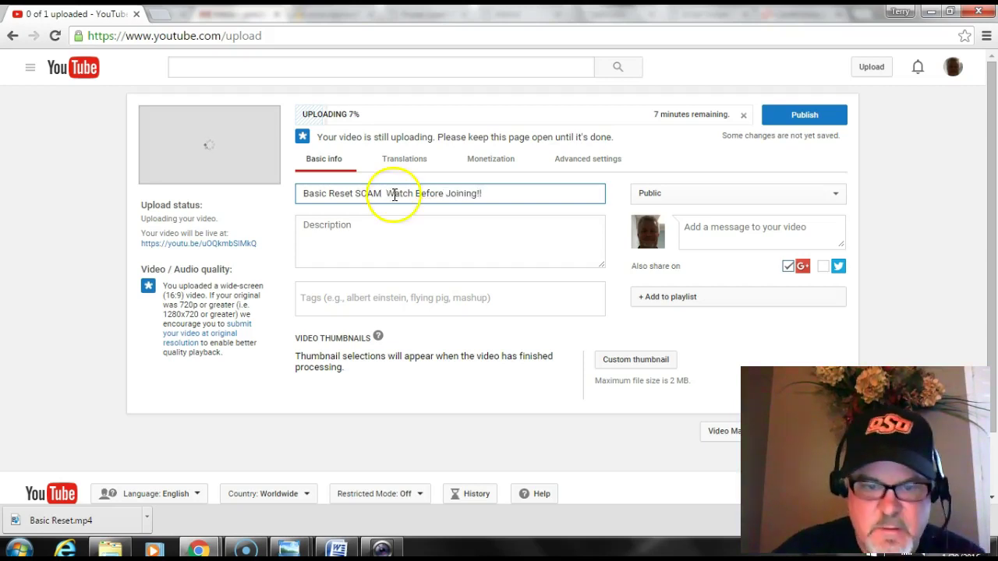
- Copy the title 'Basic Reset SCAM Watch Before Joining!!' into the description
click(350, 226)
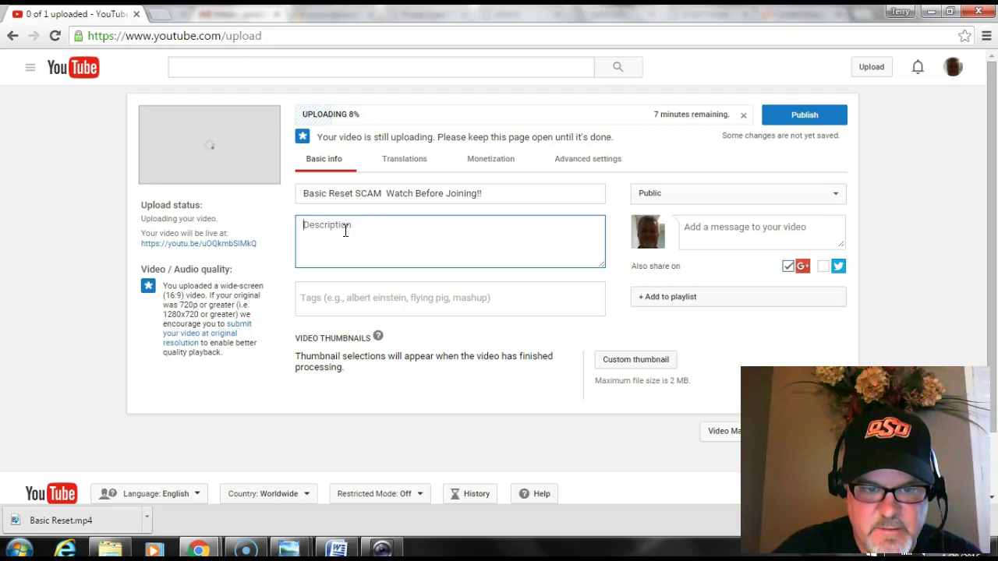
drag(483, 193, 298, 191)
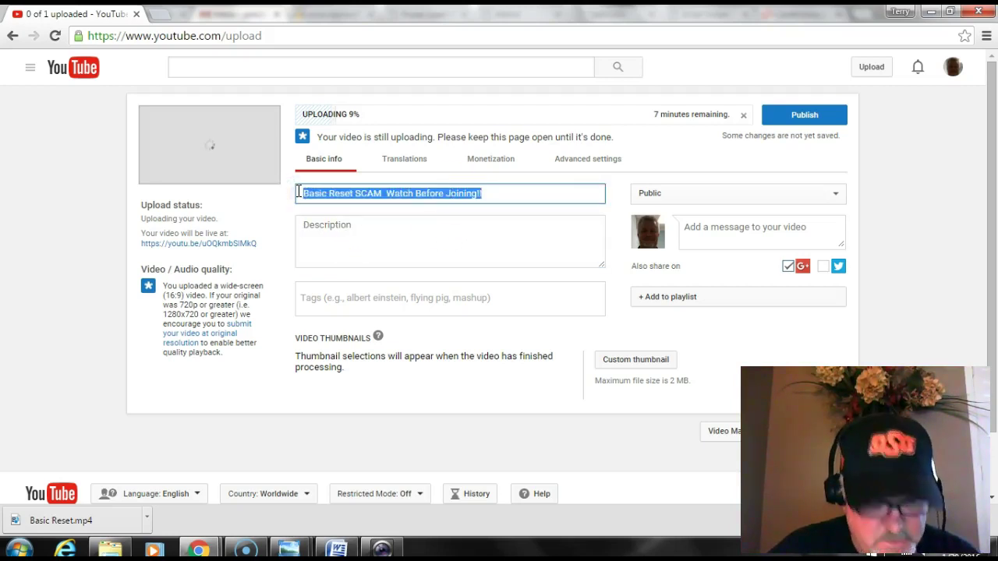
key(ctrl+c)
click(325, 226)
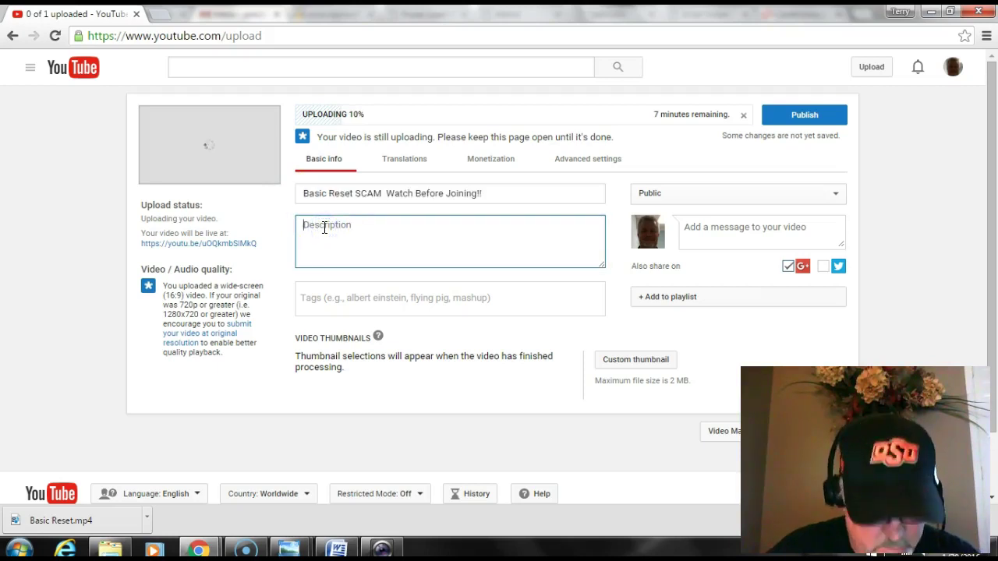
key(ctrl+v)
- Add the full title 'Basic Reset SCAM Watch Before Joining!!' as a tag
click(386, 193)
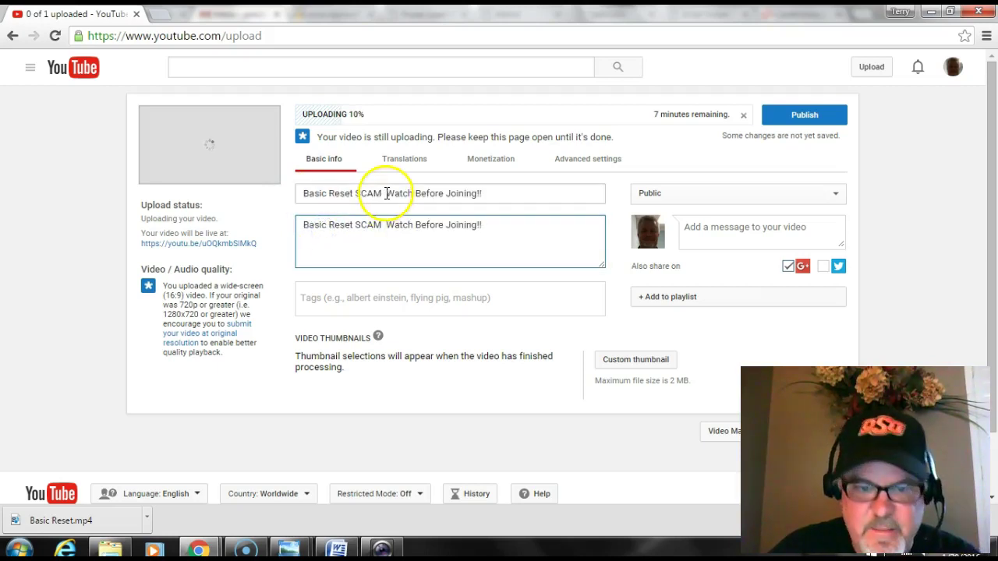
click(332, 290)
drag(482, 193, 296, 193)
right_click(297, 192)
click(346, 217)
click(329, 297)
right_click(329, 297)
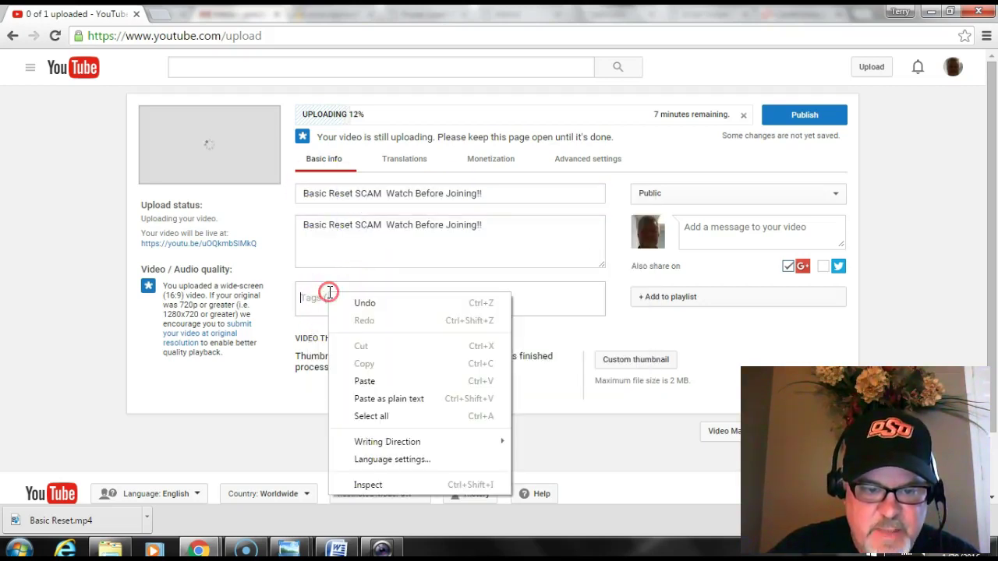
click(365, 377)
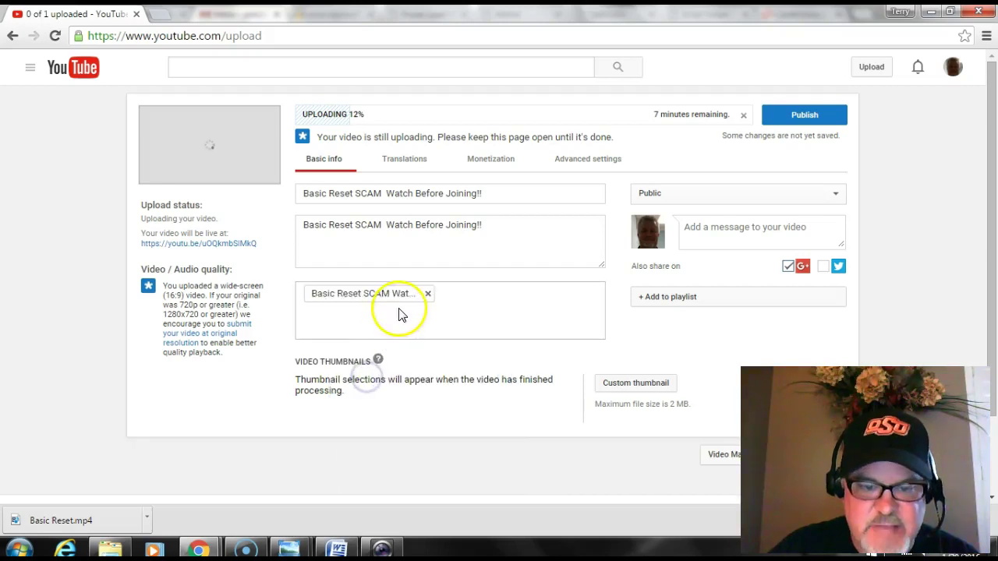
- Add a 'Join Here' line below the title in the description
click(490, 225)
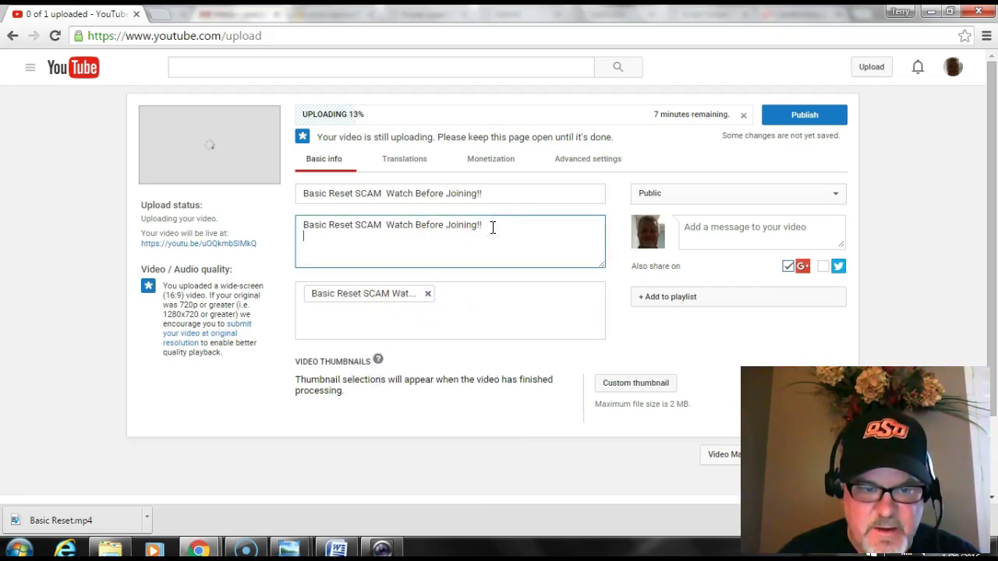
key(Return)
text(Join)
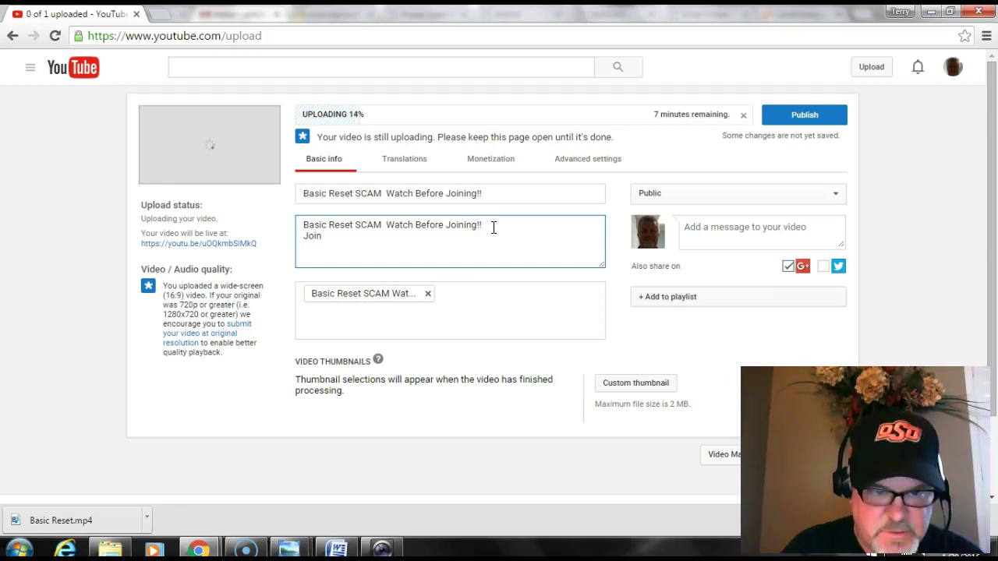
text( Here)
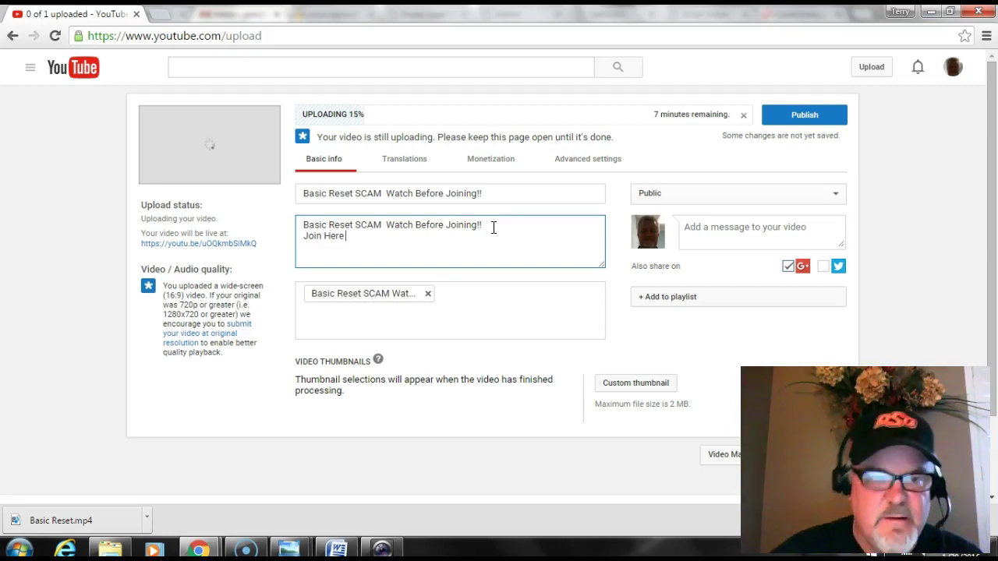
click(160, 14)
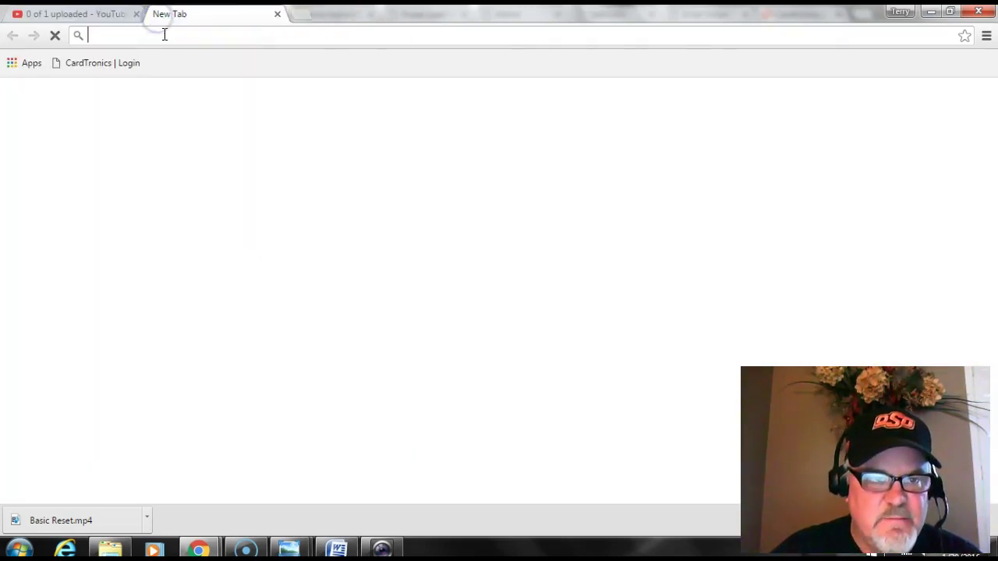
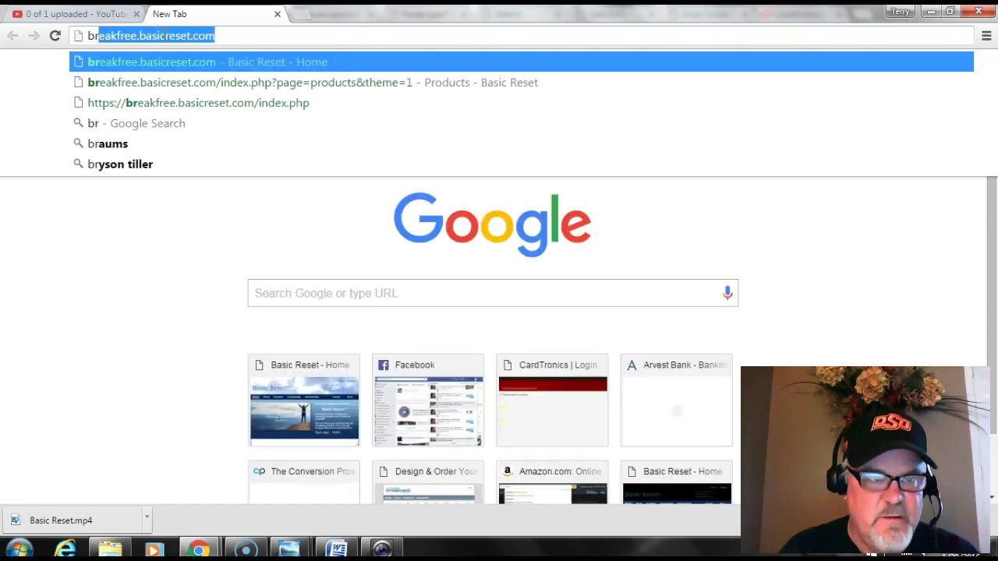
click(223, 62)
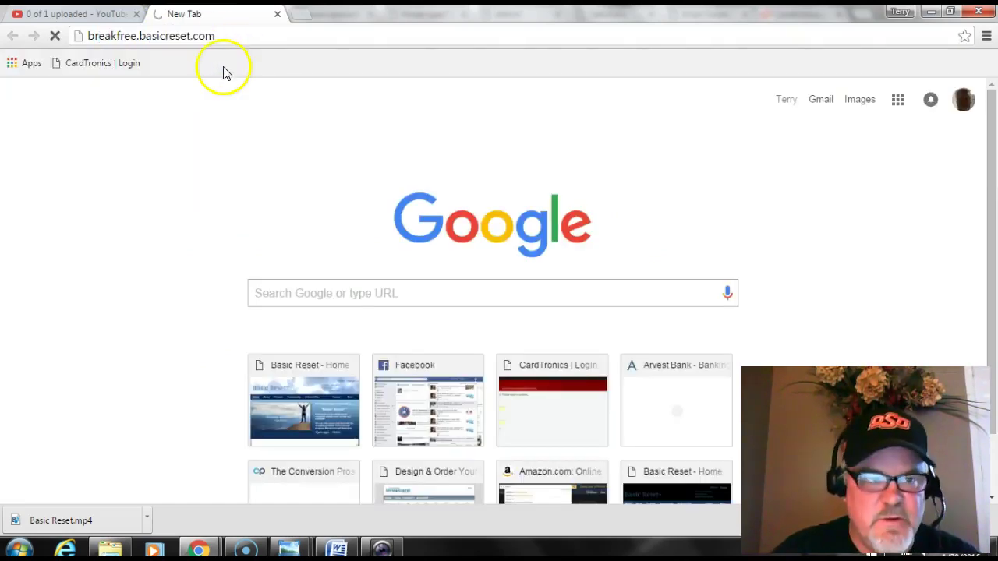
right_click(224, 35)
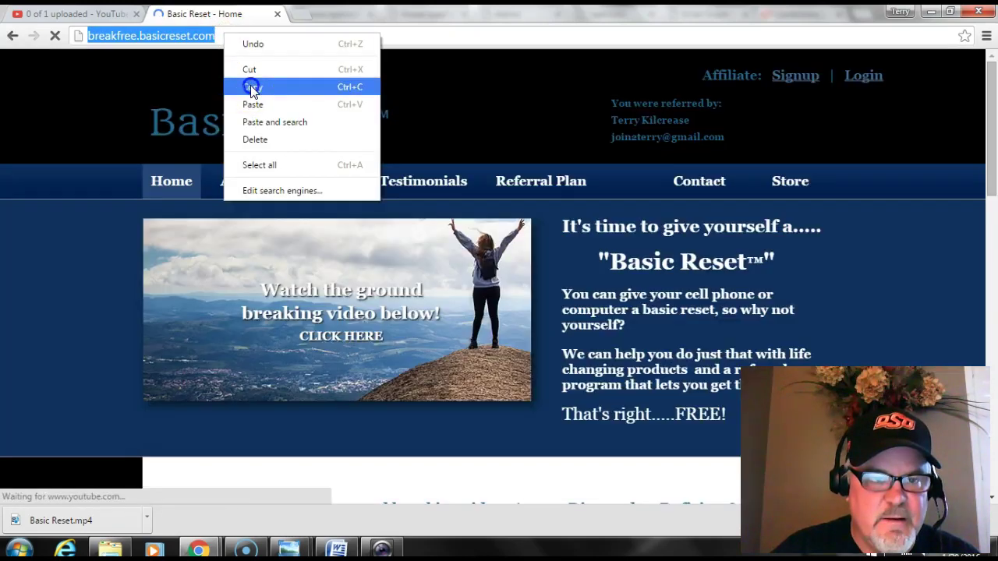
click(251, 85)
click(74, 13)
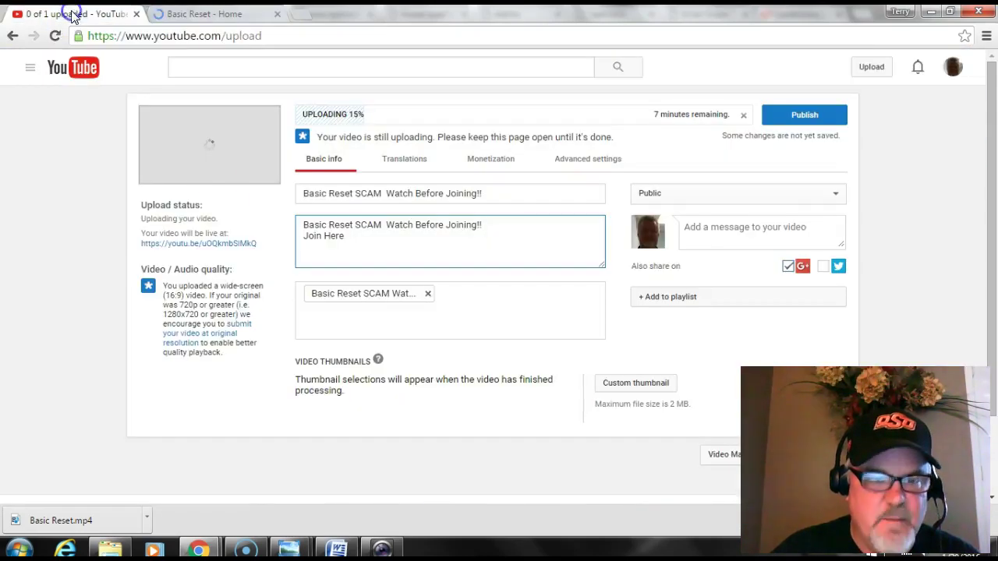
right_click(367, 238)
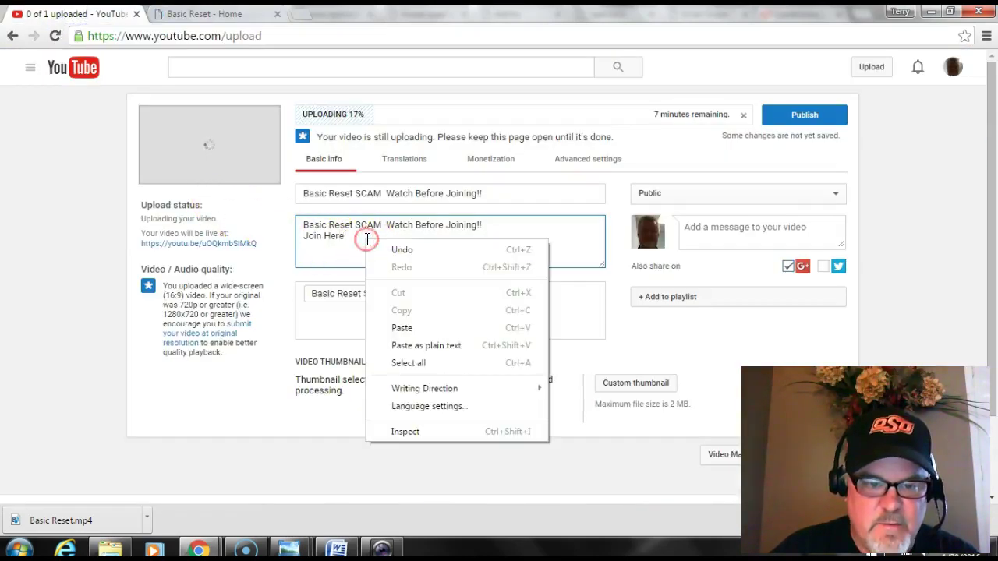
click(402, 328)
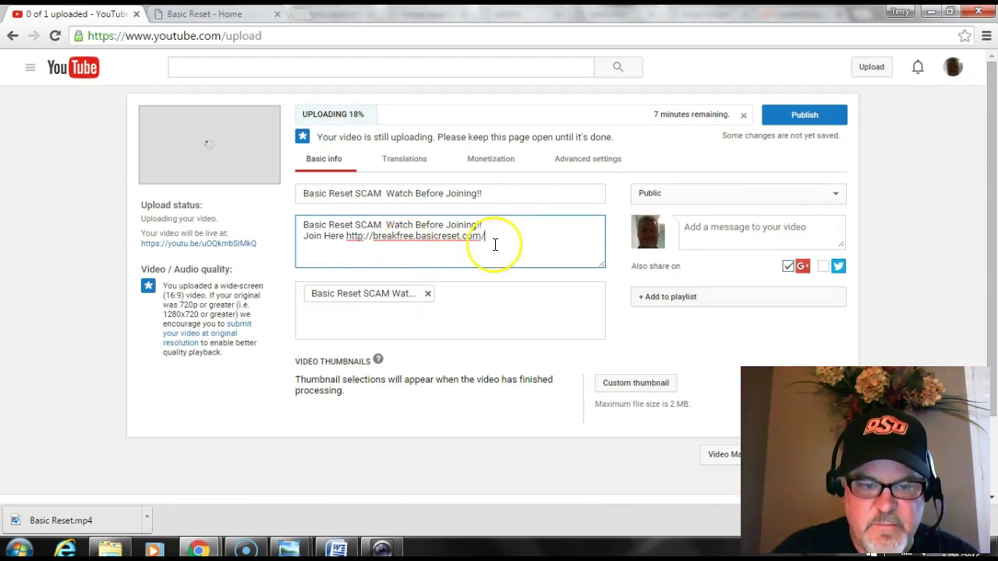
key(Return)
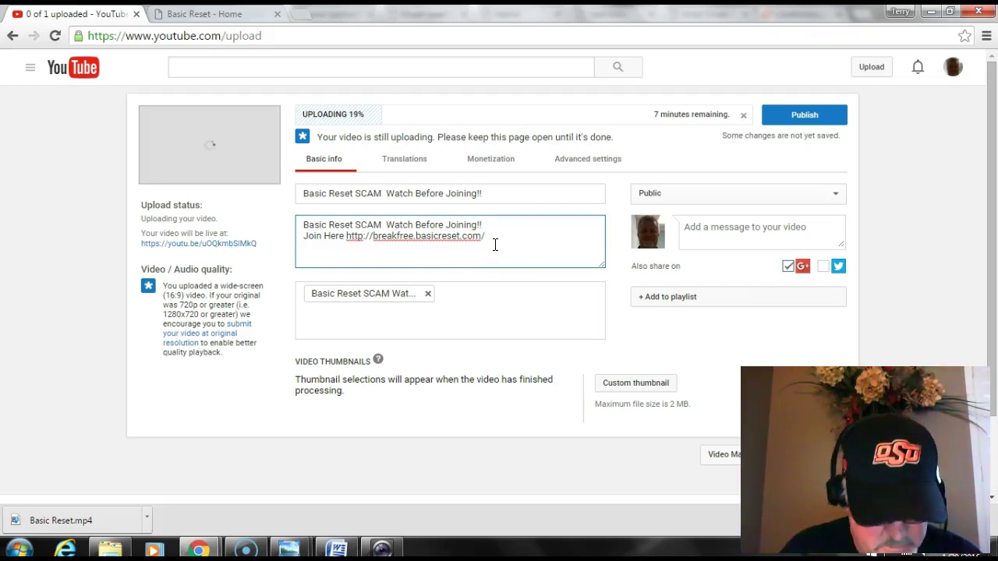
- Add description lines 'Zero Risk', 'No Monthly Auto-shp', 'No Purchase Required to Earn', 'Pays Weekly Via Paypal'
text(Zero Risk)
key(Return)
text(No Monthy Aut)
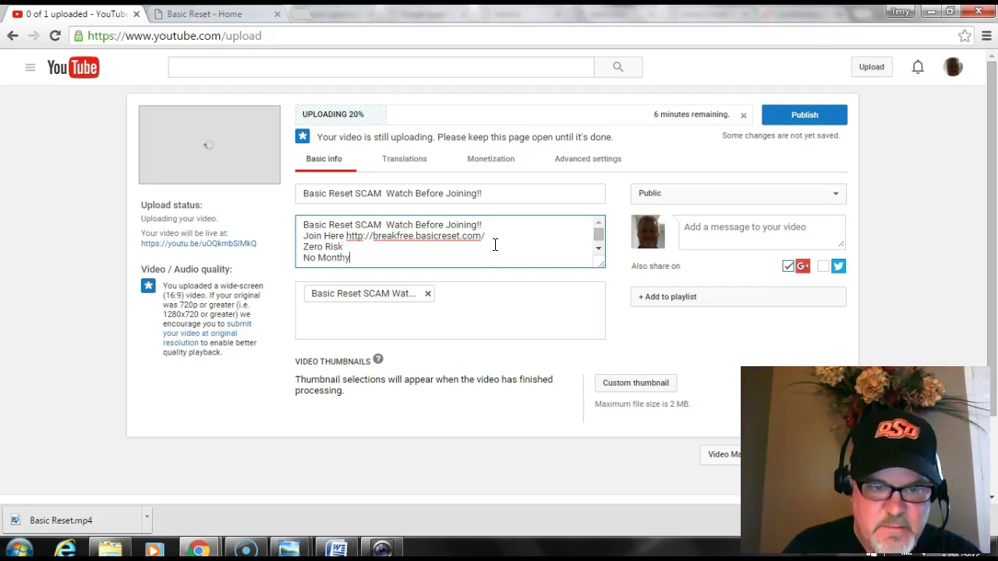
key(BackSpace)
key(BackSpace)
key(BackSpace)
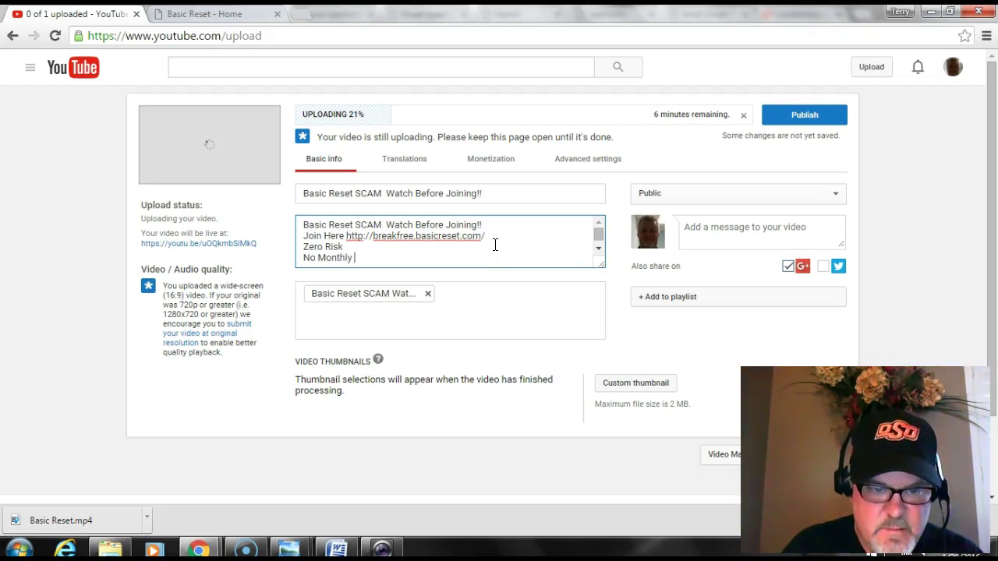
text(hly Auto-shp)
key(Return)
text(No )
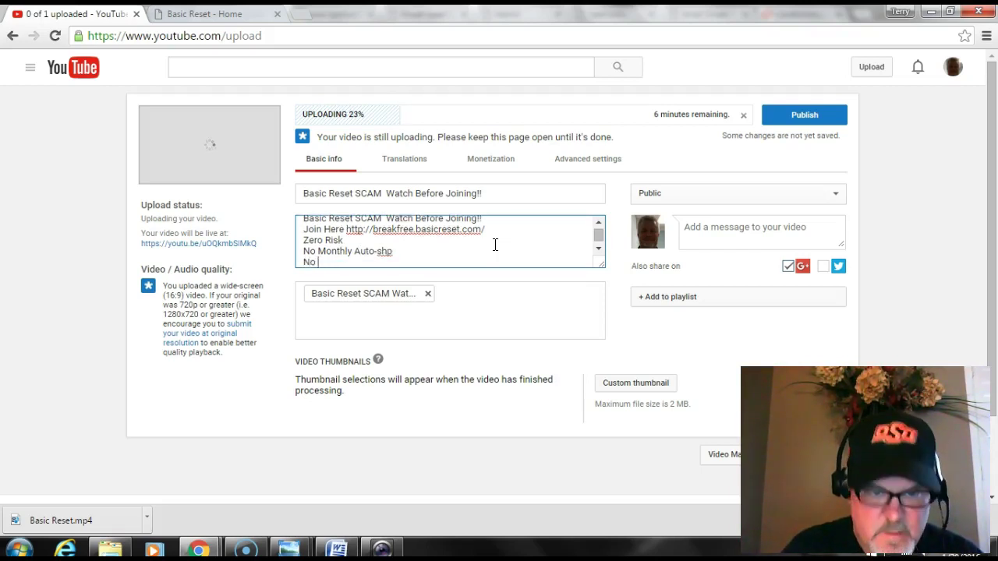
text(Purchase)
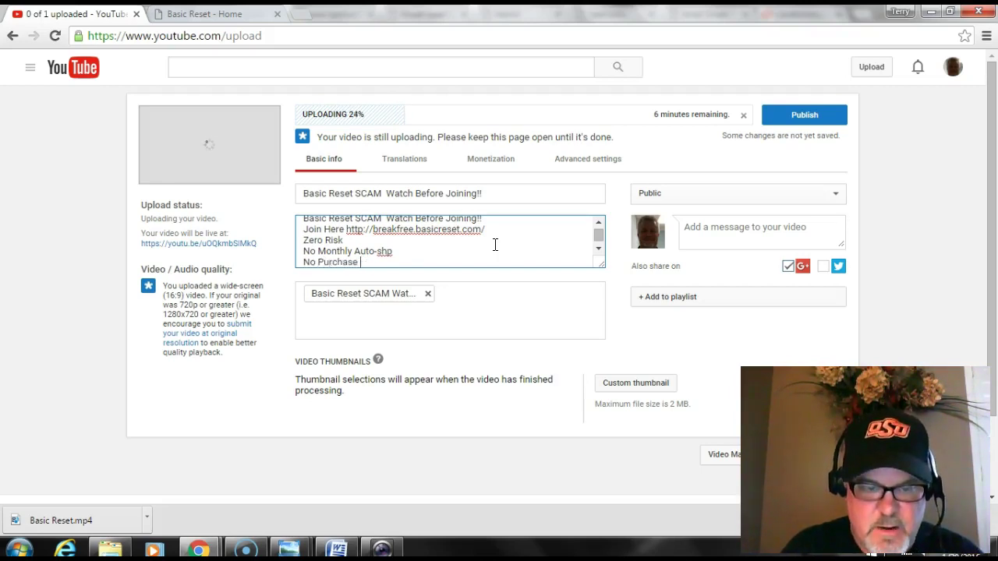
text( Required to E)
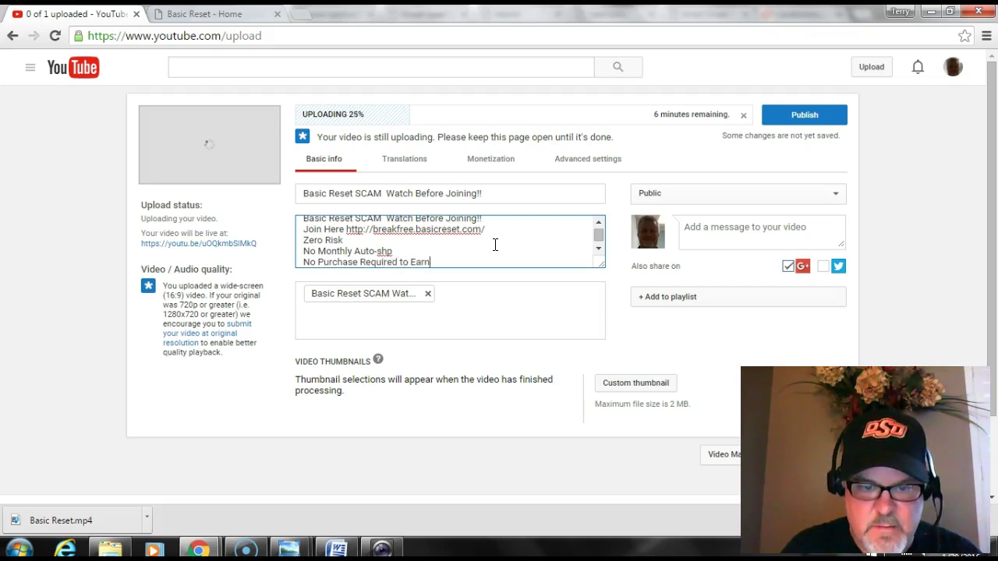
text(arn)
key(Return)
text(Pays Weekly Via Paypal)
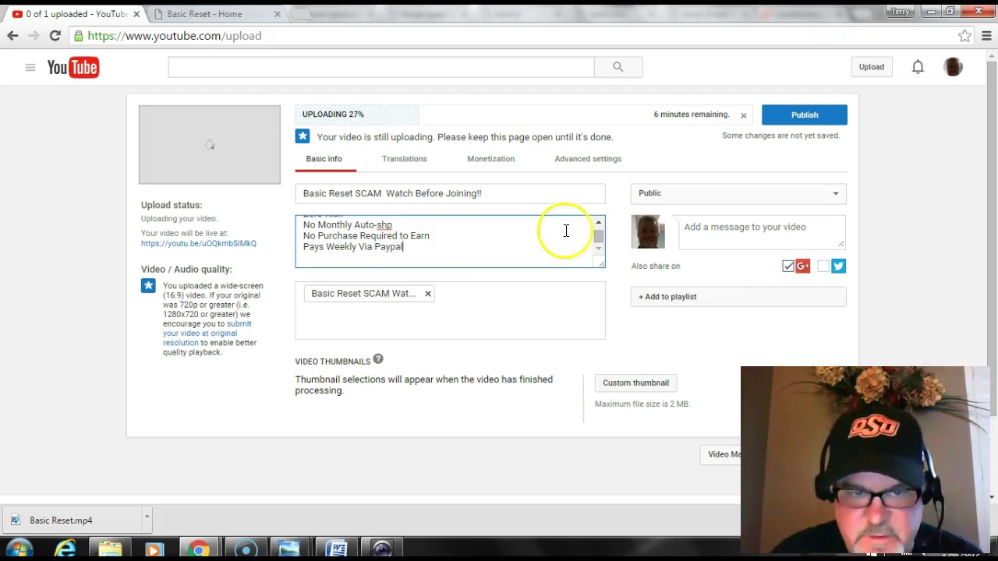
click(353, 115)
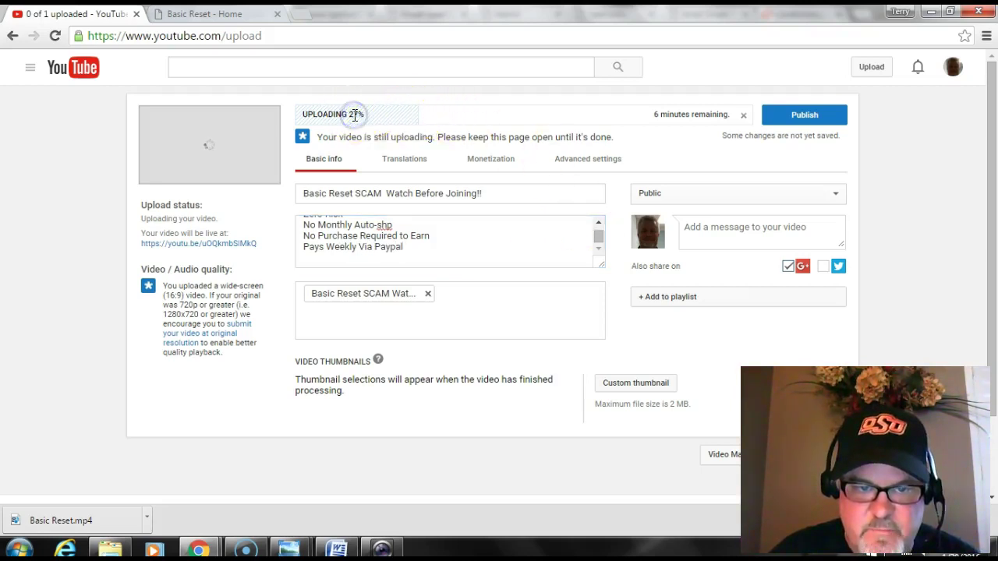
click(467, 305)
scroll(446, 265, up, 3)
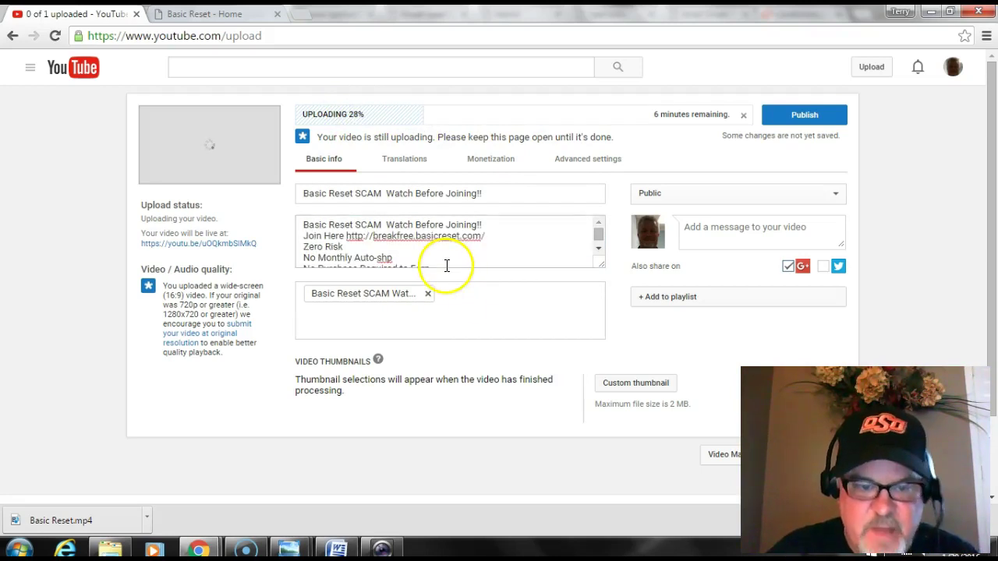
- Add a 'Signature Products Include' line below the join link in the description
click(390, 259)
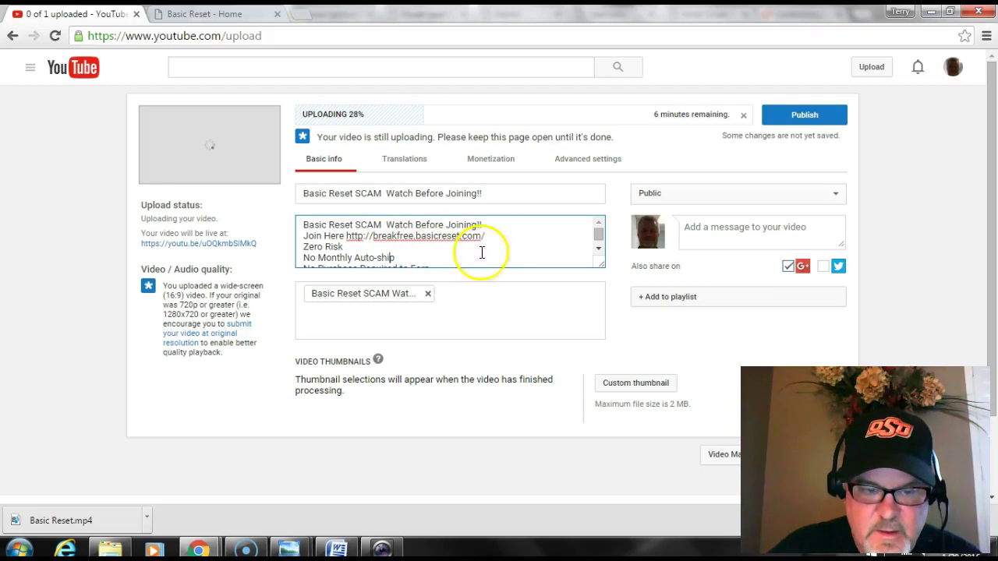
click(500, 238)
text(/)
key(Return)
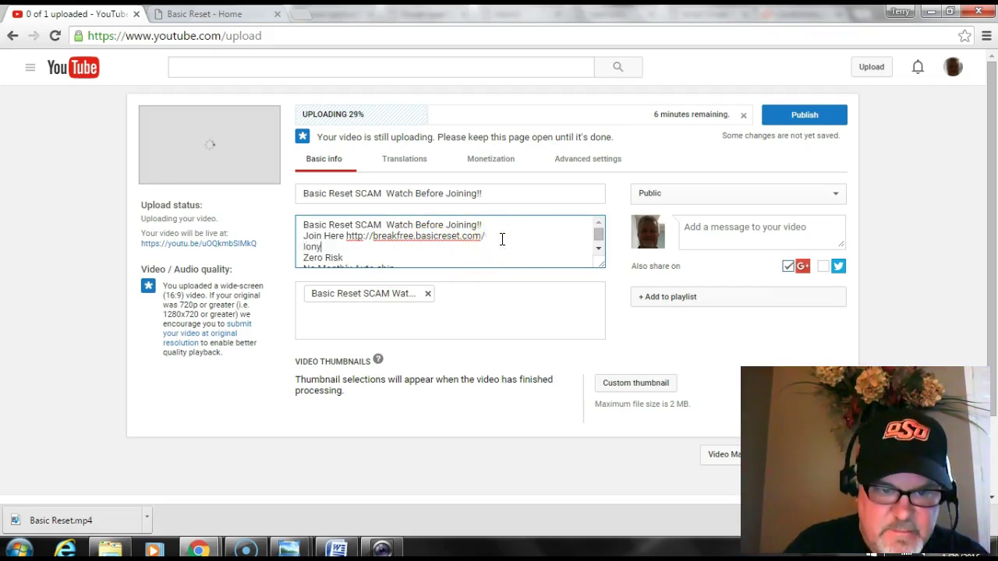
text(Sign)
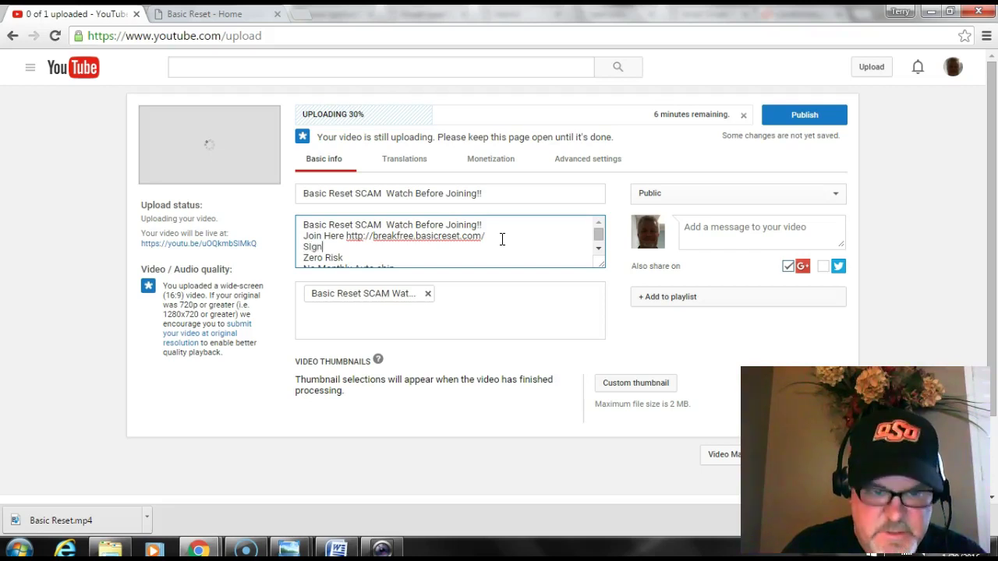
key(BackSpace)
key(BackSpace)
key(BackSpace)
key(BackSpace)
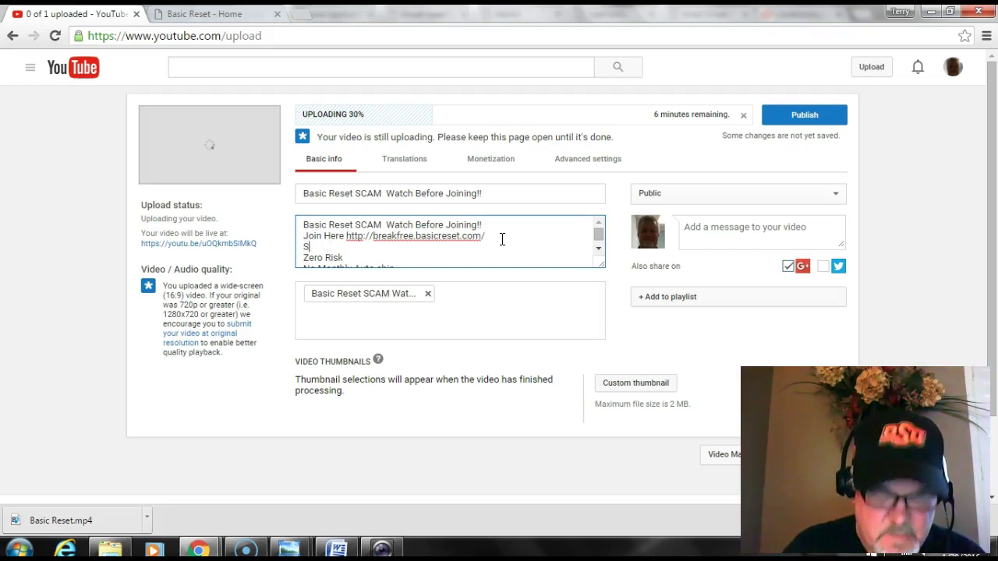
text(gnat)
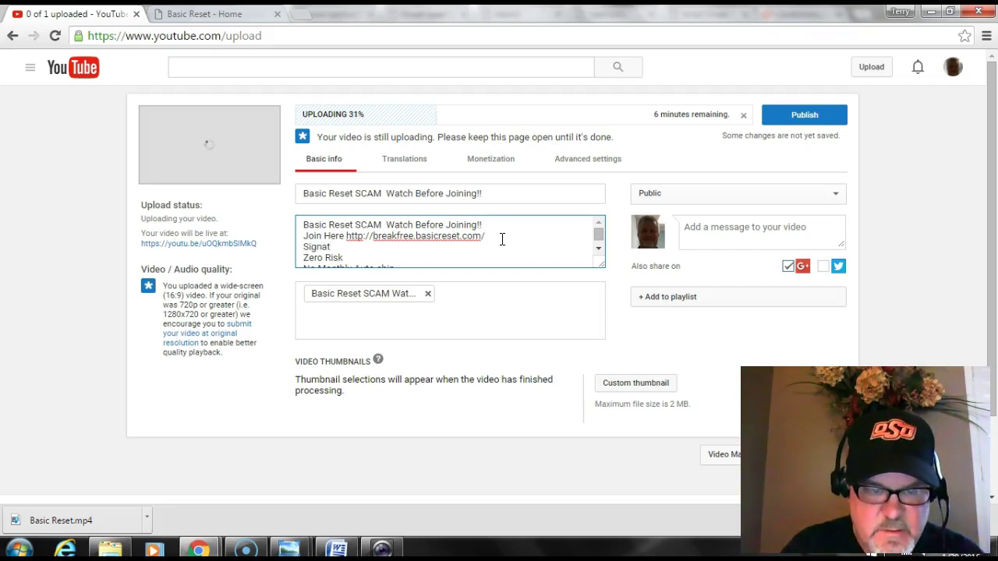
text(ure Products Include)
- List 'Ionyte, Aqualyte, Vibrant Energy, Body Mass Reset, Primo Java' on the next line
key(Return)
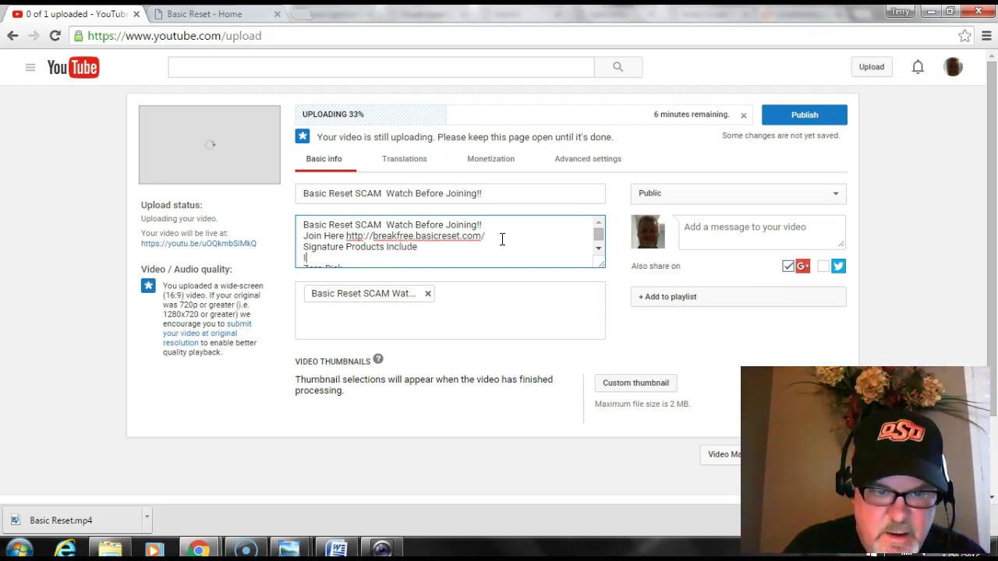
text(Ionyte)
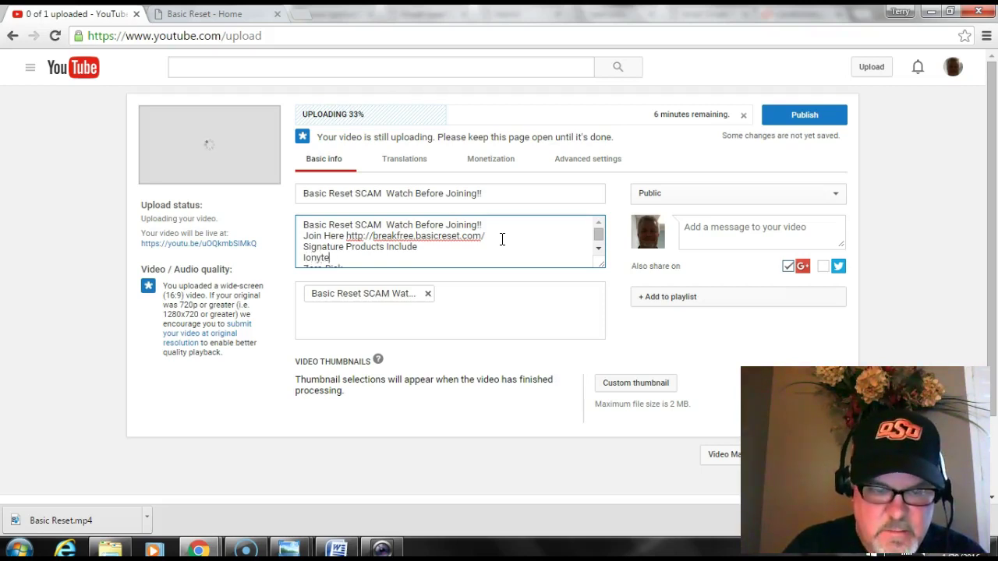
text(, )
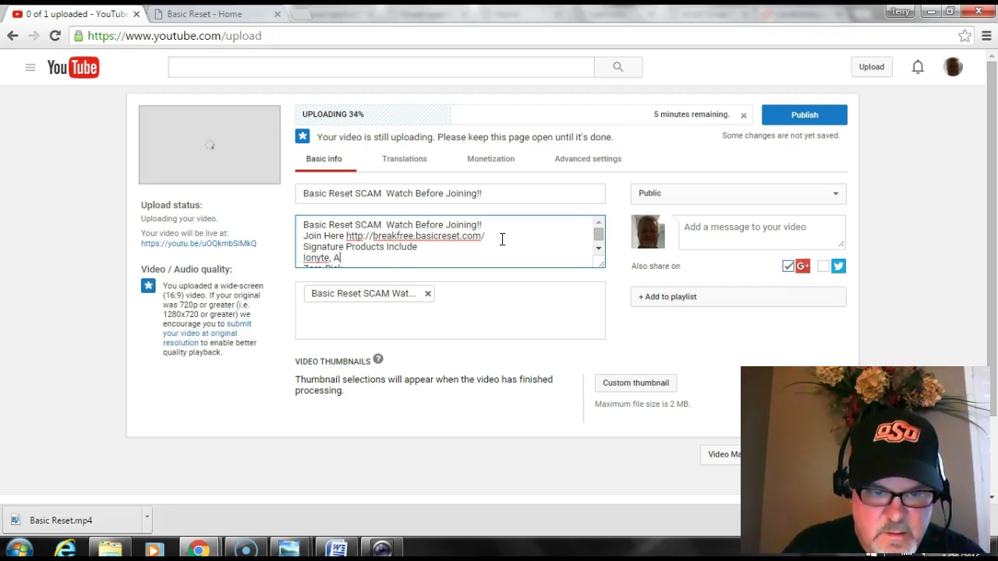
text(Aqualyte, Vi)
key(BackSpace)
key(BackSpace)
text(brant Energy,)
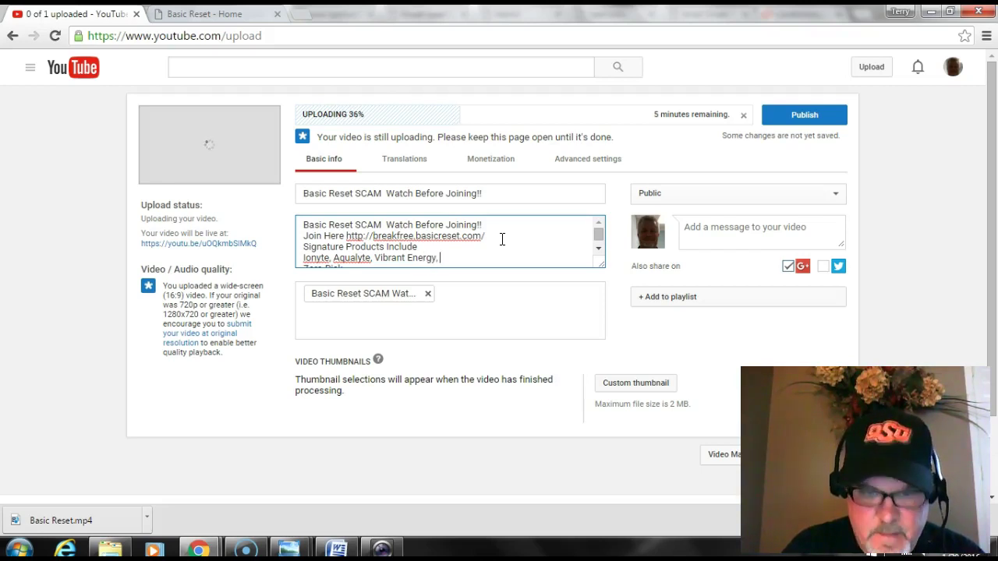
text( Body Mass Res)
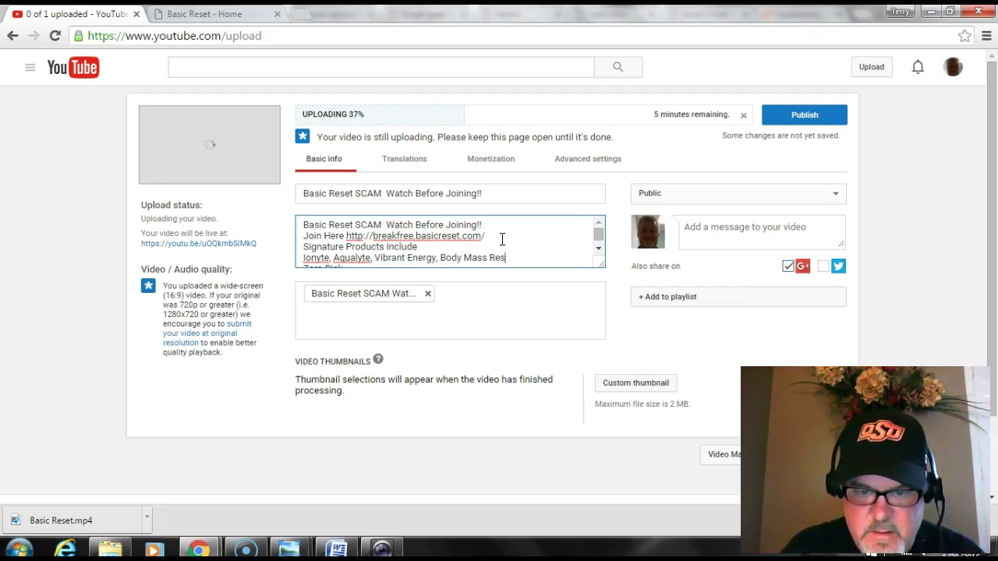
text(t,t, P)
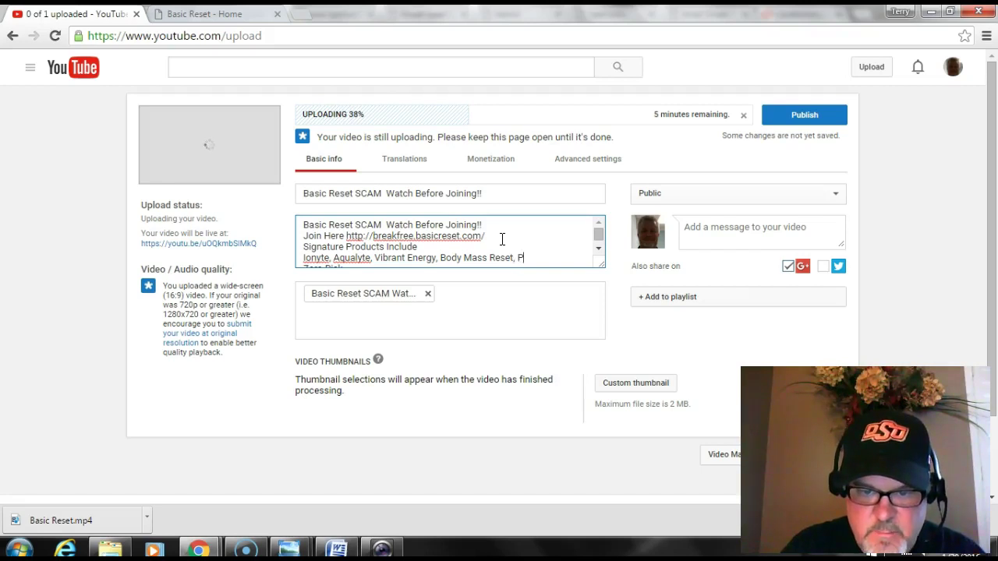
text(rimo Java)
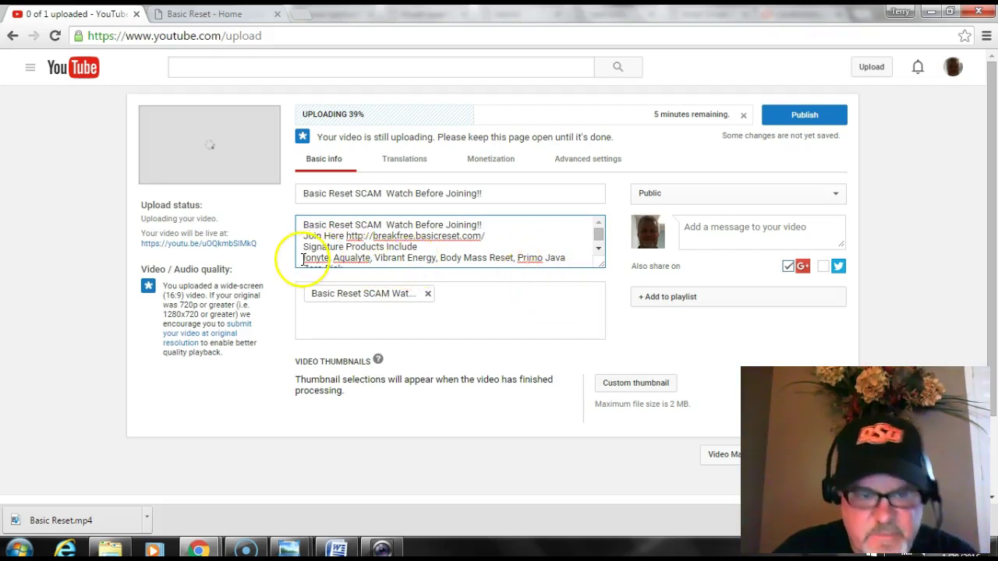
- Add Ionyte and Aqualyte as tags, copied from the description's product line
drag(303, 258, 328, 260)
right_click(328, 261)
click(359, 347)
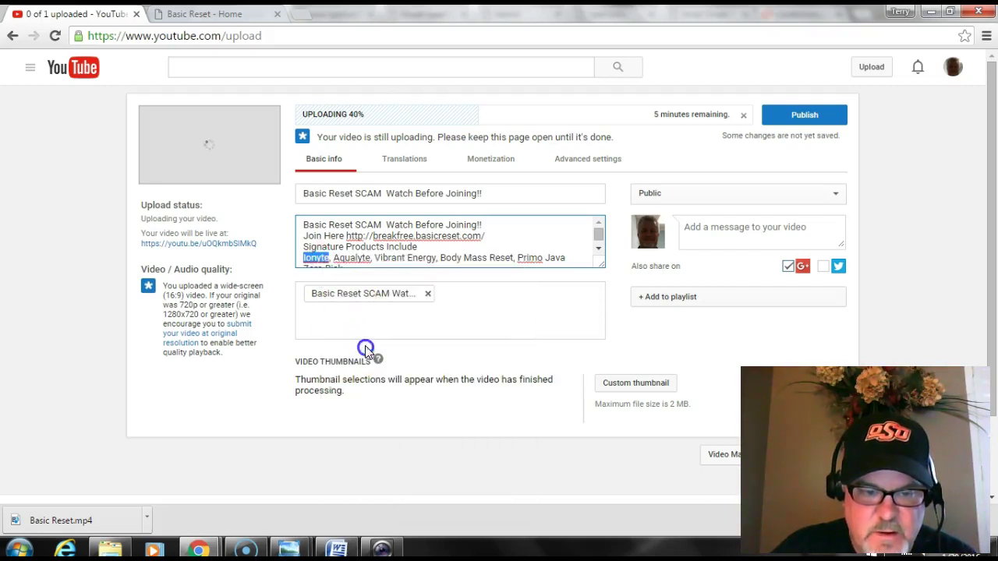
right_click(455, 298)
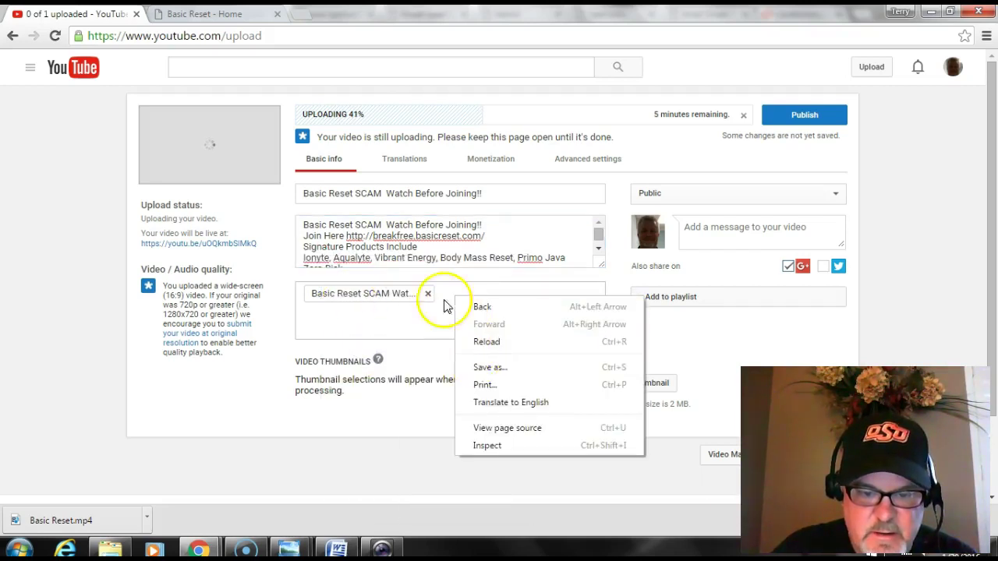
click(421, 311)
right_click(365, 318)
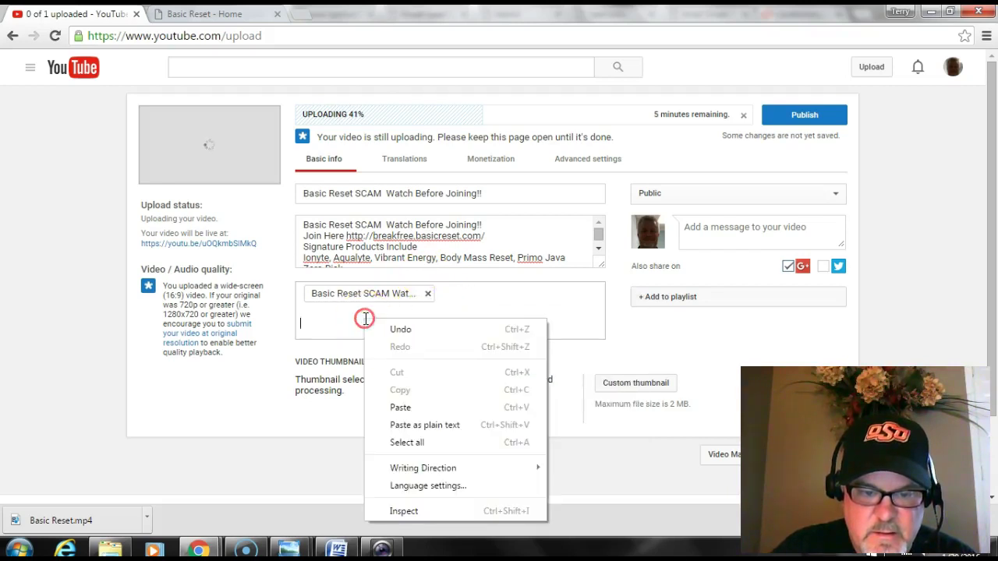
click(400, 407)
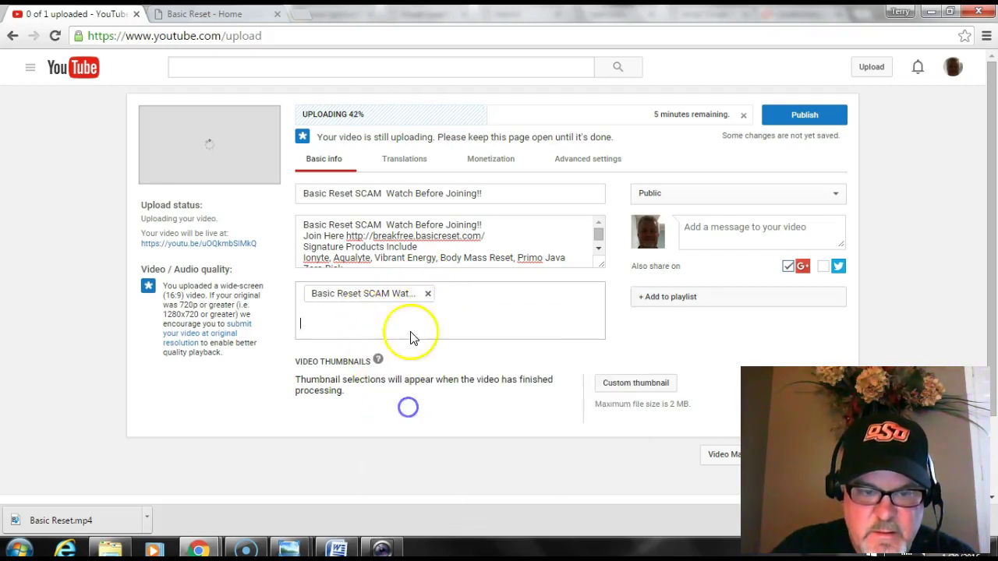
drag(333, 258, 366, 258)
right_click(356, 257)
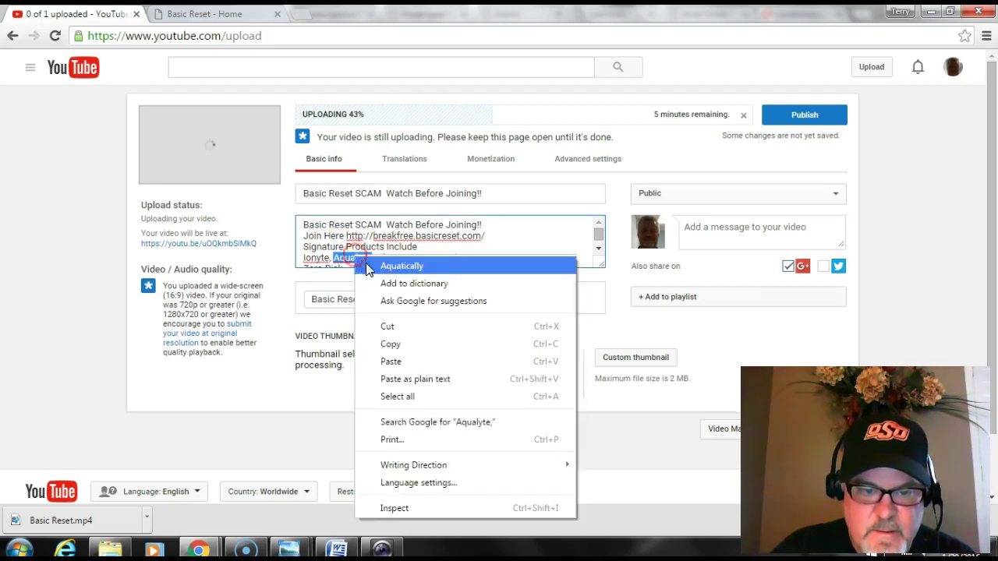
click(390, 344)
right_click(511, 304)
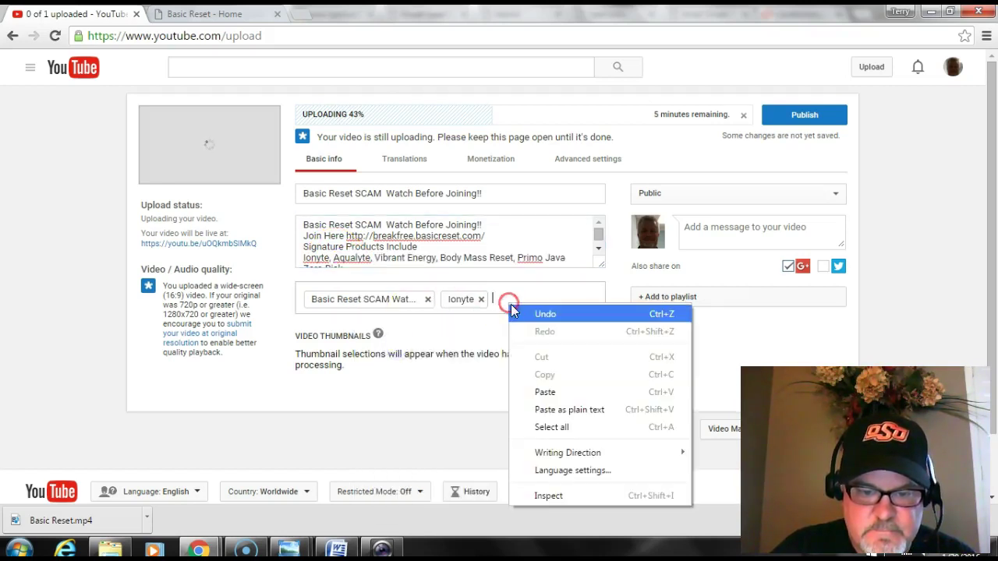
click(555, 392)
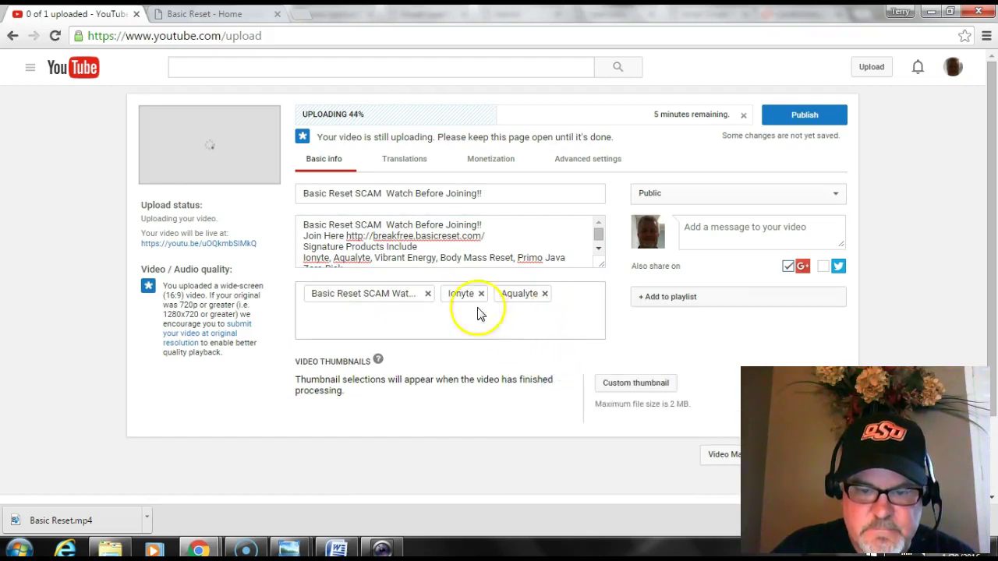
- Add Vibrant Energy as a tag from the description
click(384, 260)
drag(383, 259, 434, 258)
right_click(429, 261)
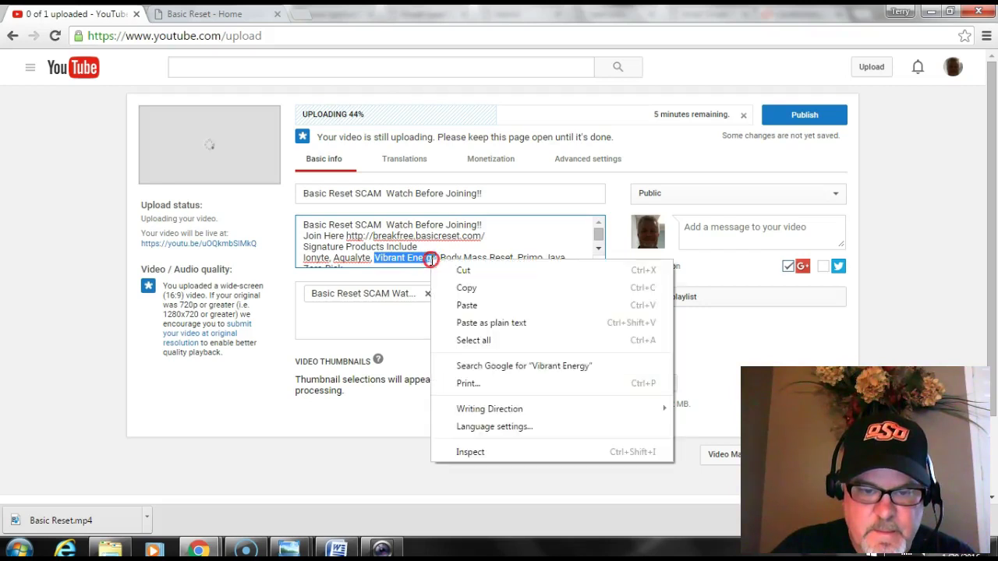
click(470, 288)
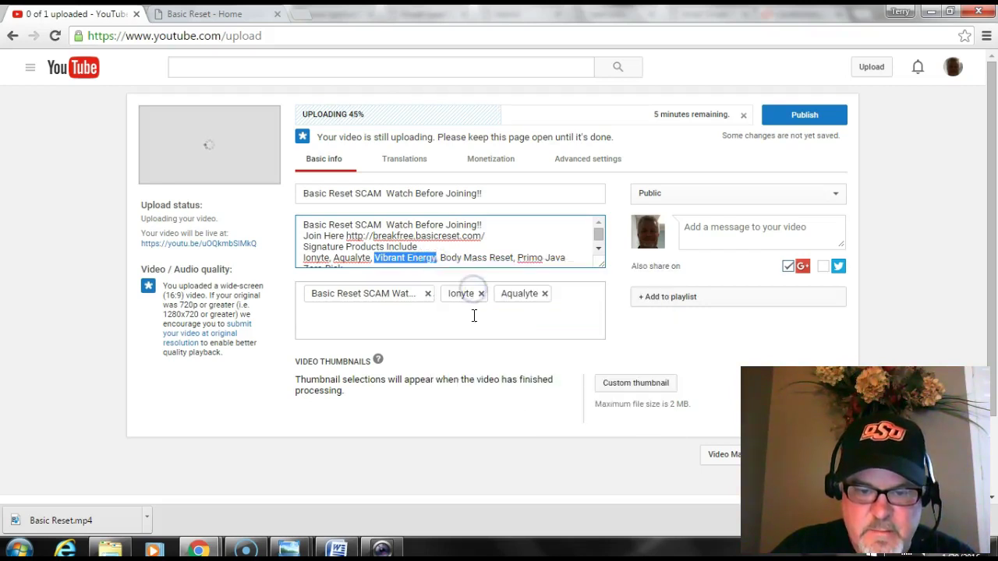
right_click(473, 315)
click(457, 403)
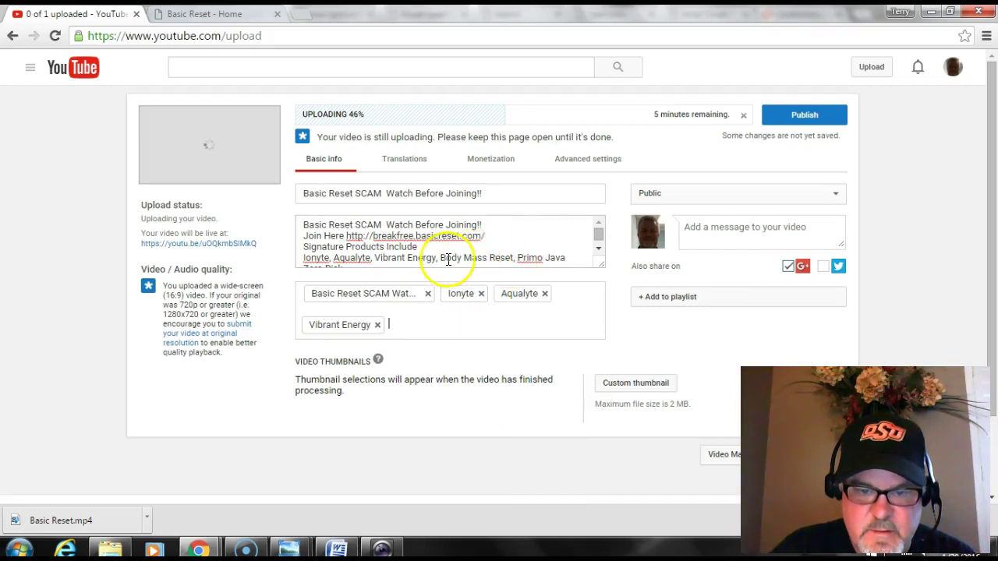
- Replace Body Mass Reset with Primo Java on the description's product line
drag(441, 258, 518, 258)
right_click(516, 258)
click(519, 302)
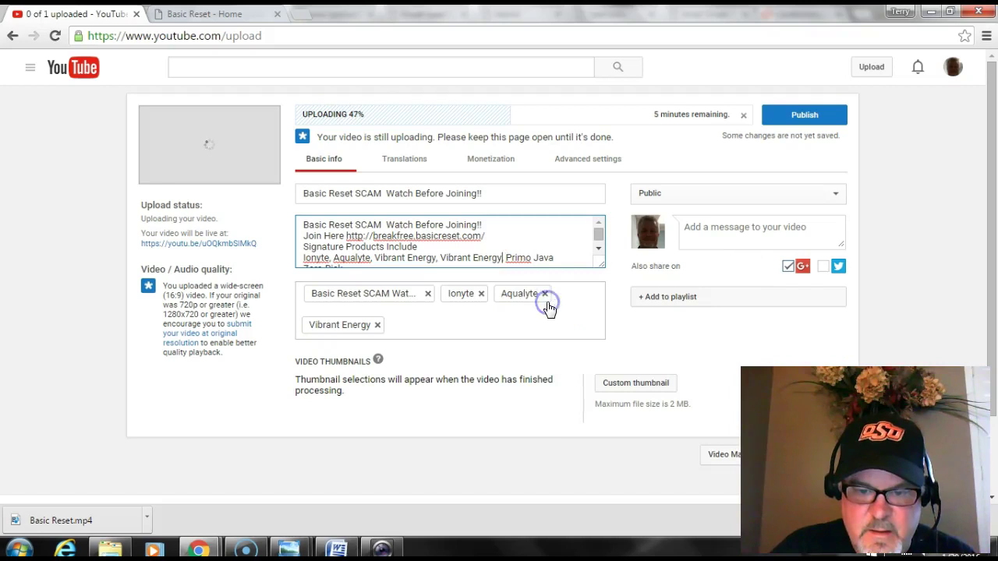
drag(501, 258, 438, 258)
key(BackSpace)
text(Primo Jave)
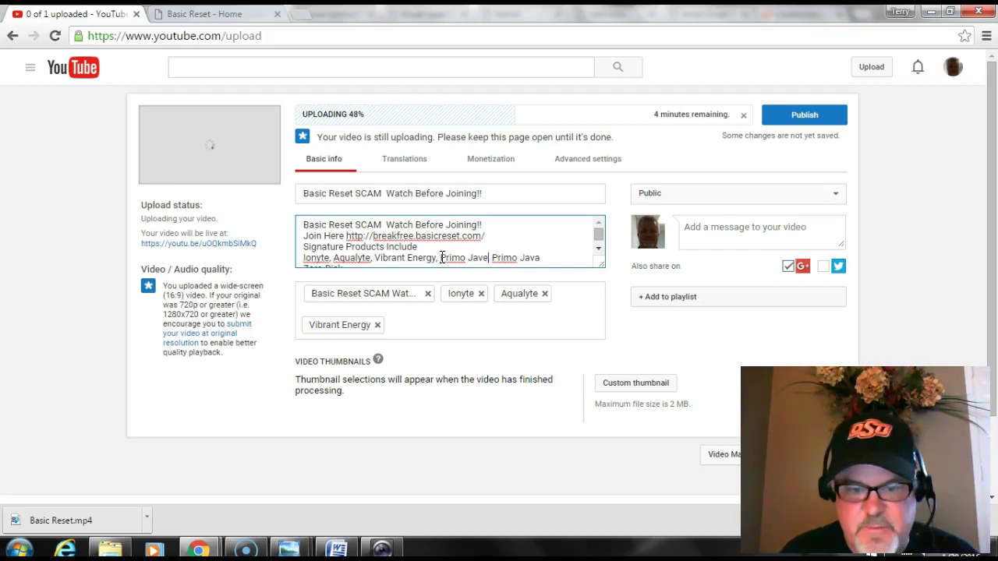
key(BackSpace)
text(a)
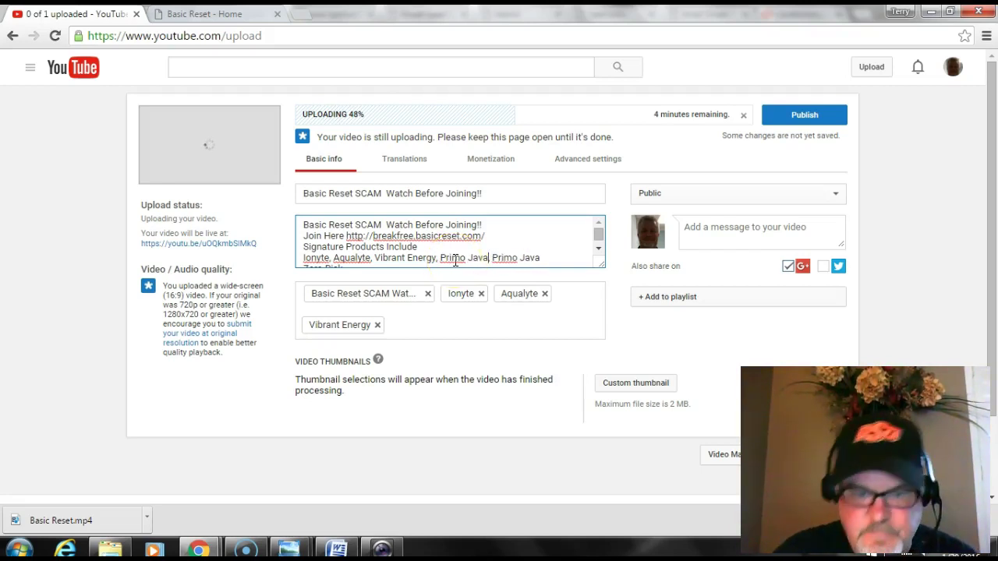
- Copy Primo Java into the tags box and select the duplicate Java on the products line
drag(490, 258, 442, 258)
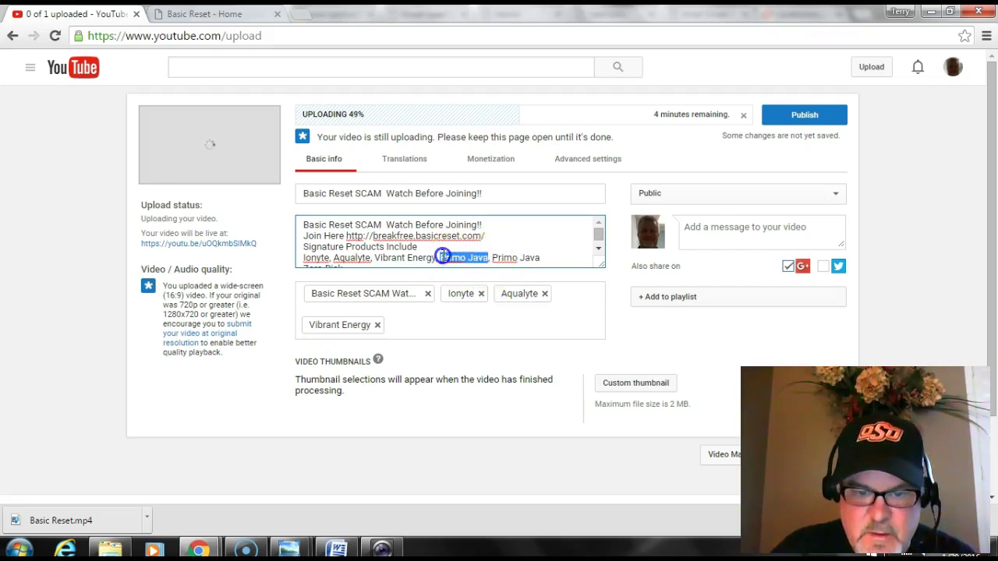
right_click(442, 258)
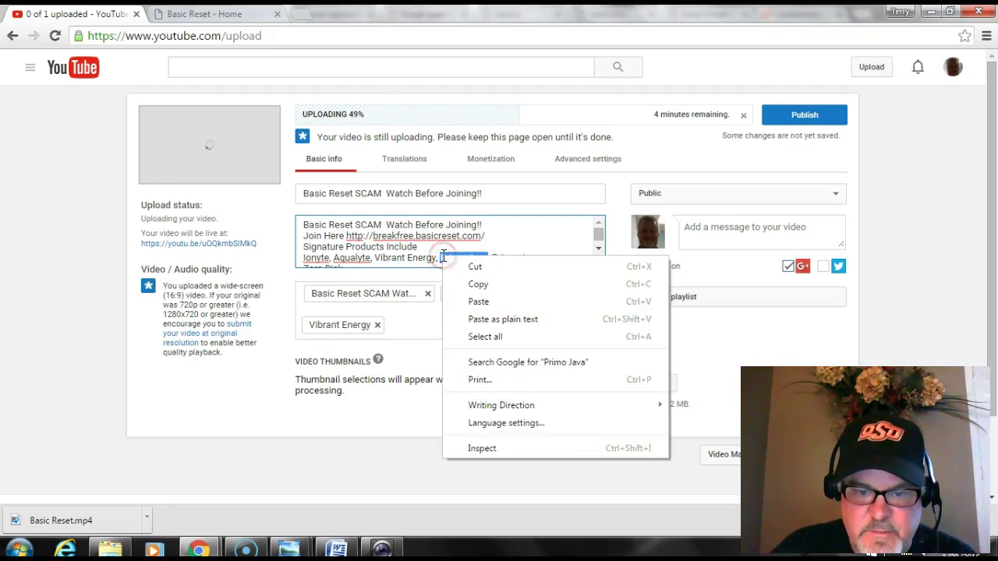
click(480, 285)
right_click(407, 325)
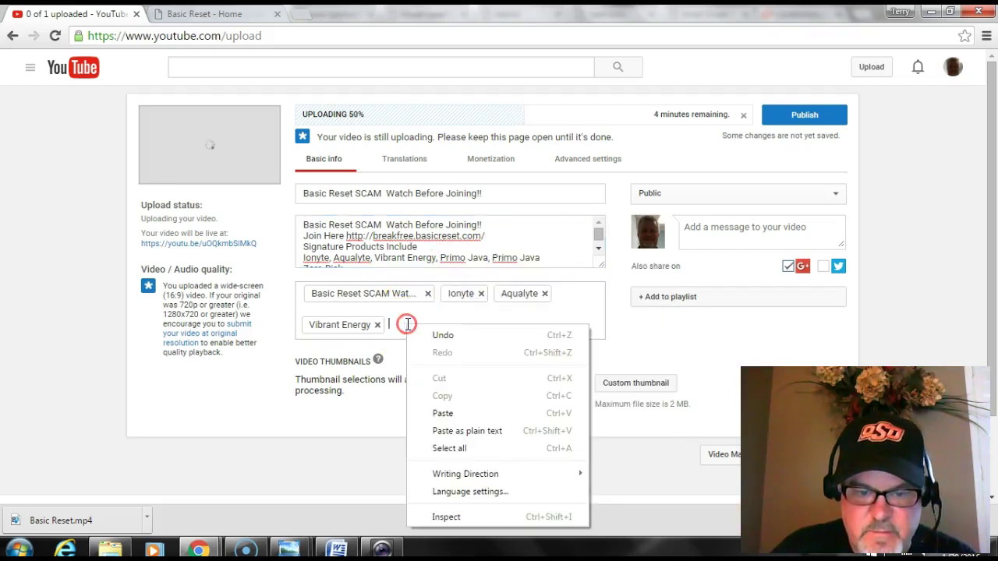
double_click(528, 258)
click(598, 241)
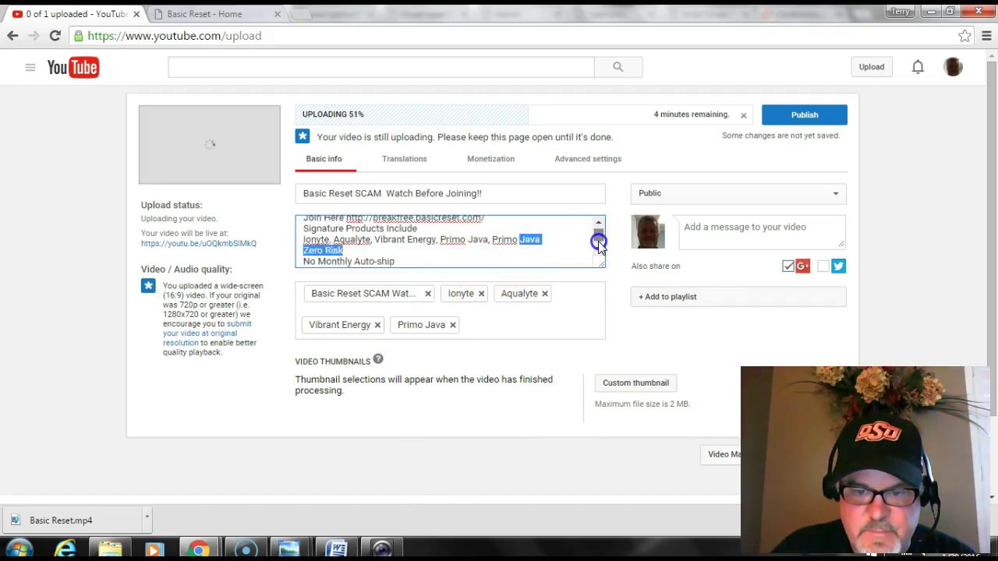
drag(598, 240, 597, 236)
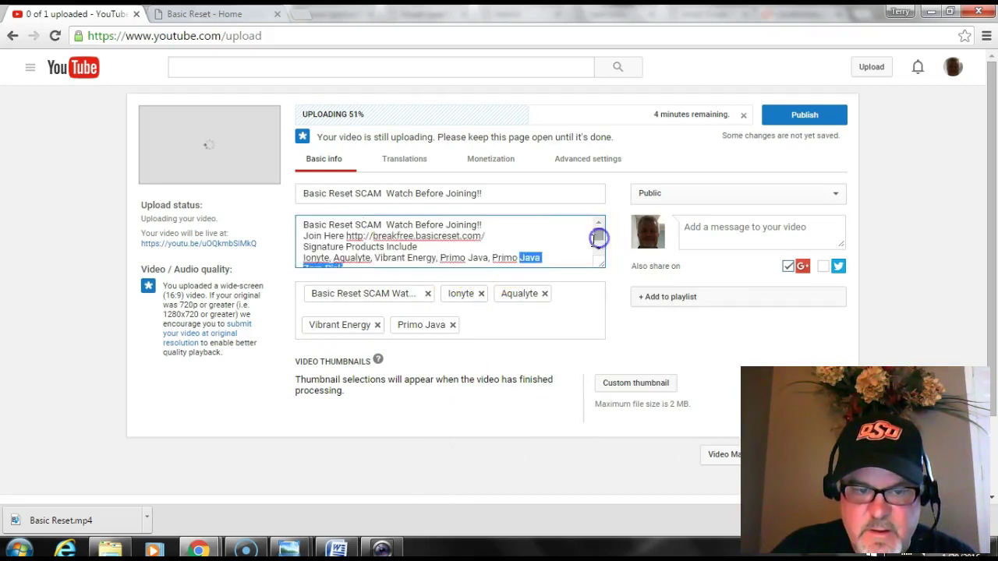
scroll(554, 226, down, 3)
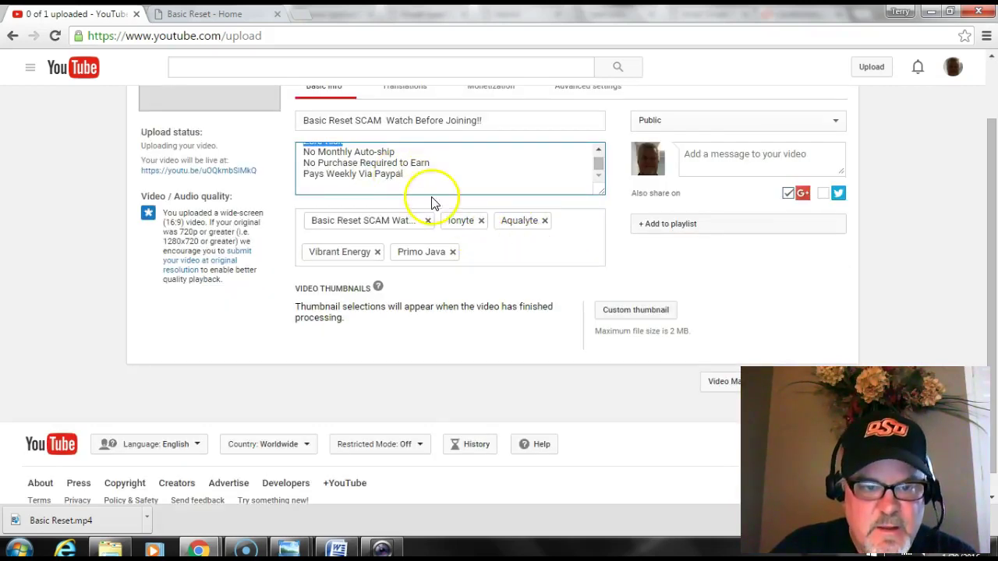
scroll(436, 204, up, 2)
scroll(596, 224, up, 3)
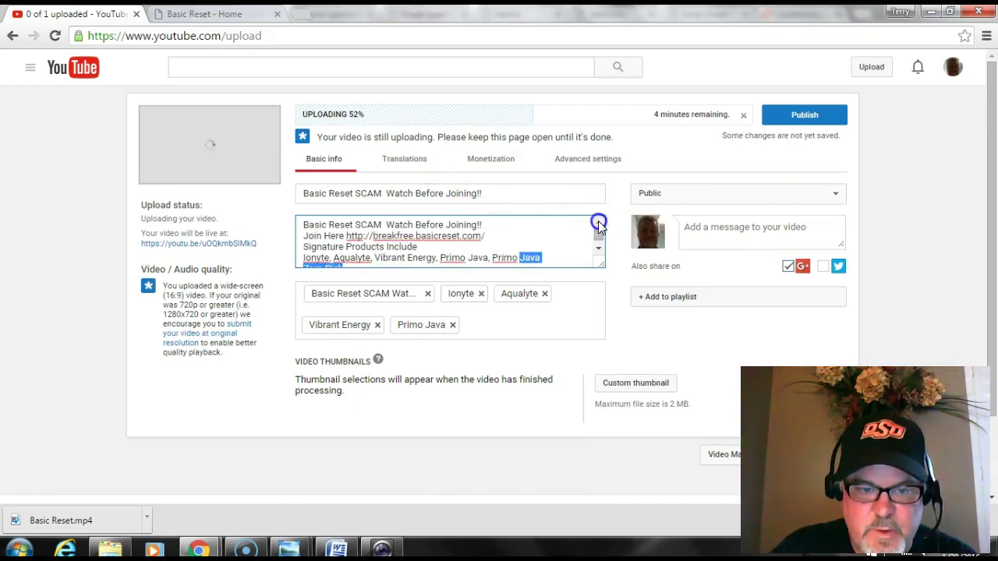
drag(303, 225, 353, 222)
- Add a 'Basic Reset' tag and a tag with a person's full name after Primo Java
click(408, 318)
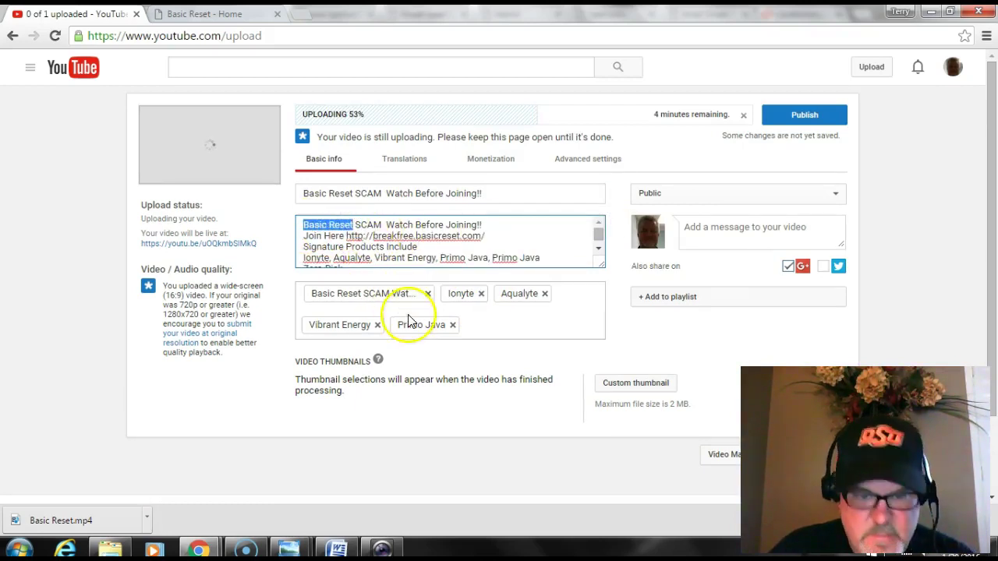
key(ctrl+v)
key(Return)
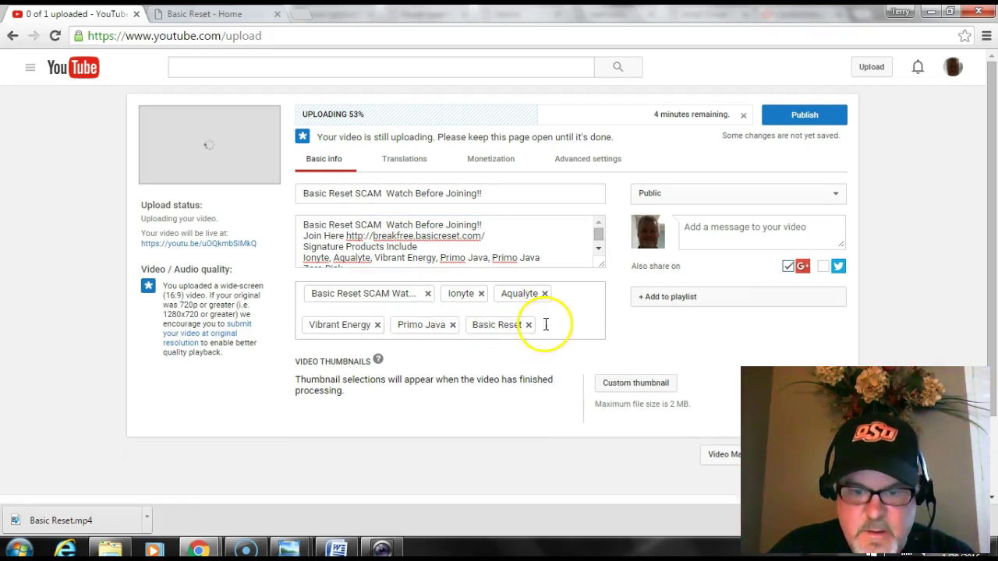
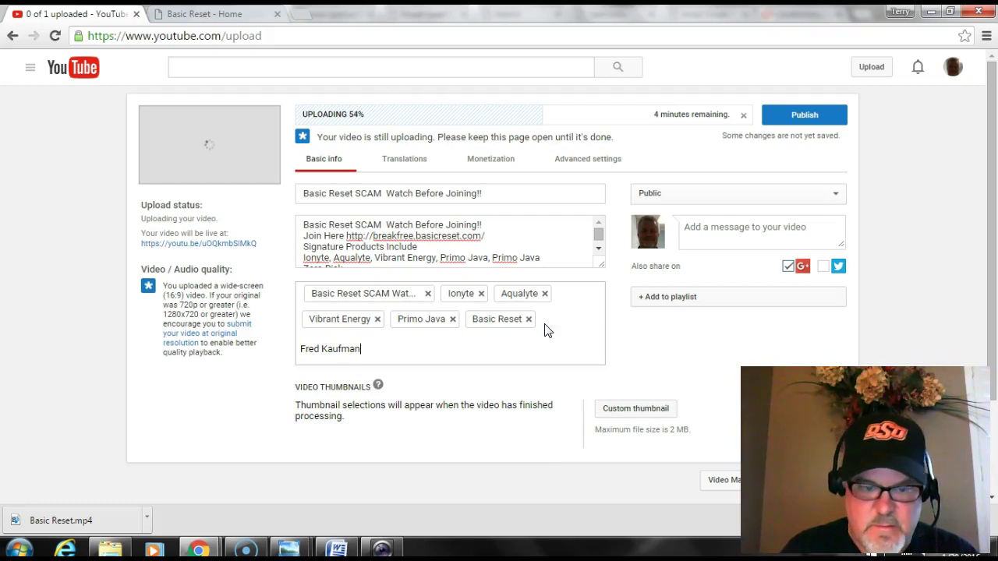
key(Return)
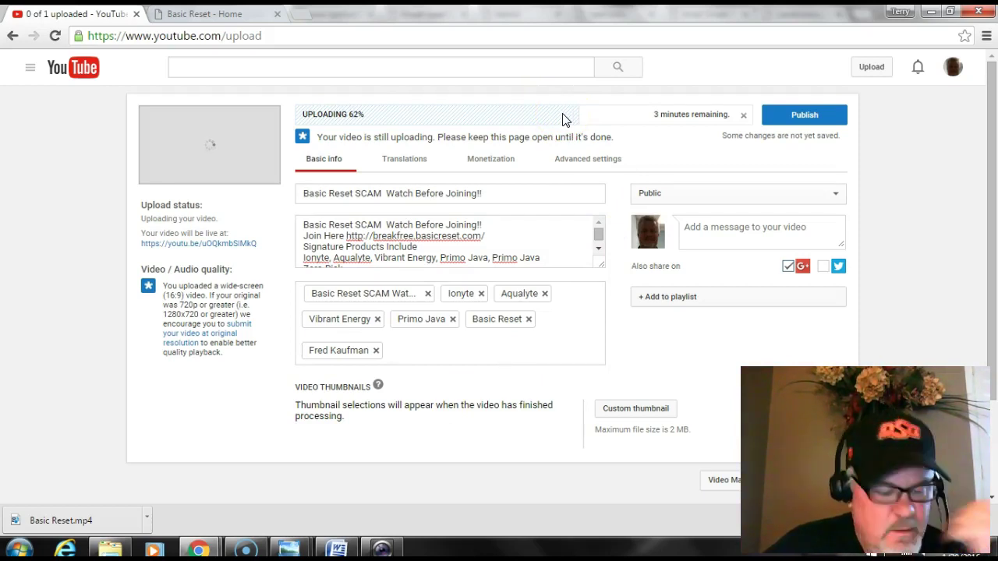
click(568, 117)
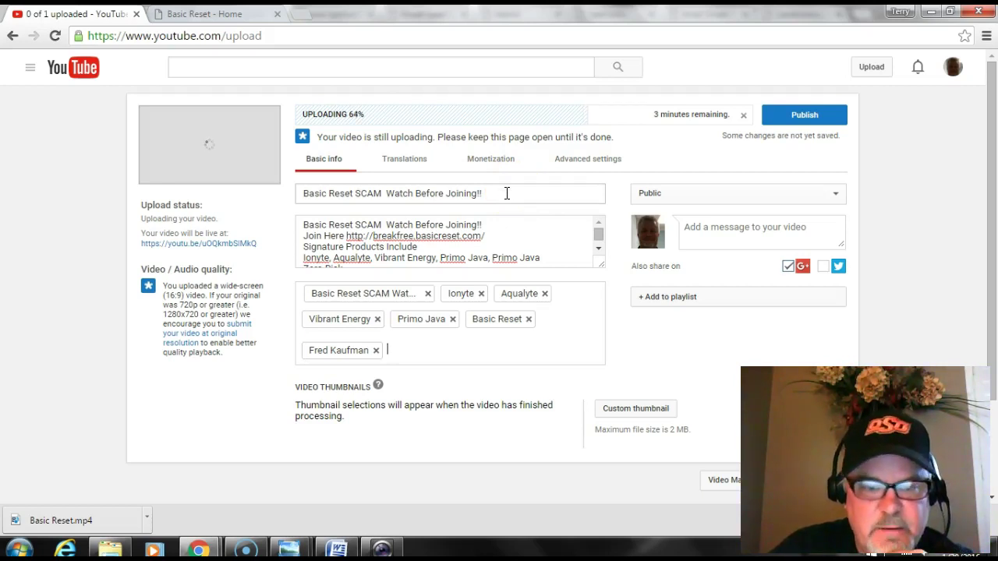
- Open facebook.com in a new browser tab and reload the news feed
click(306, 18)
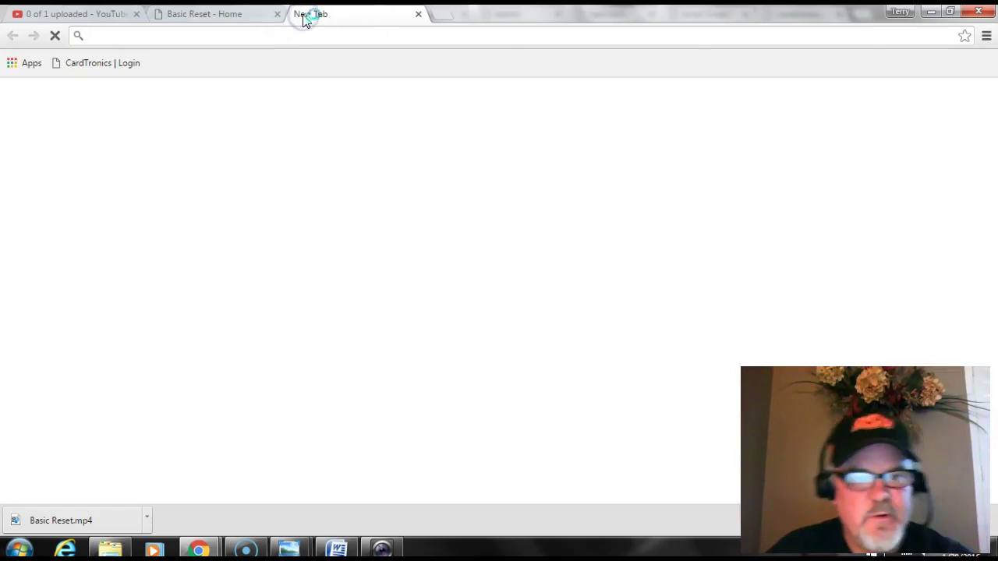
text(fac)
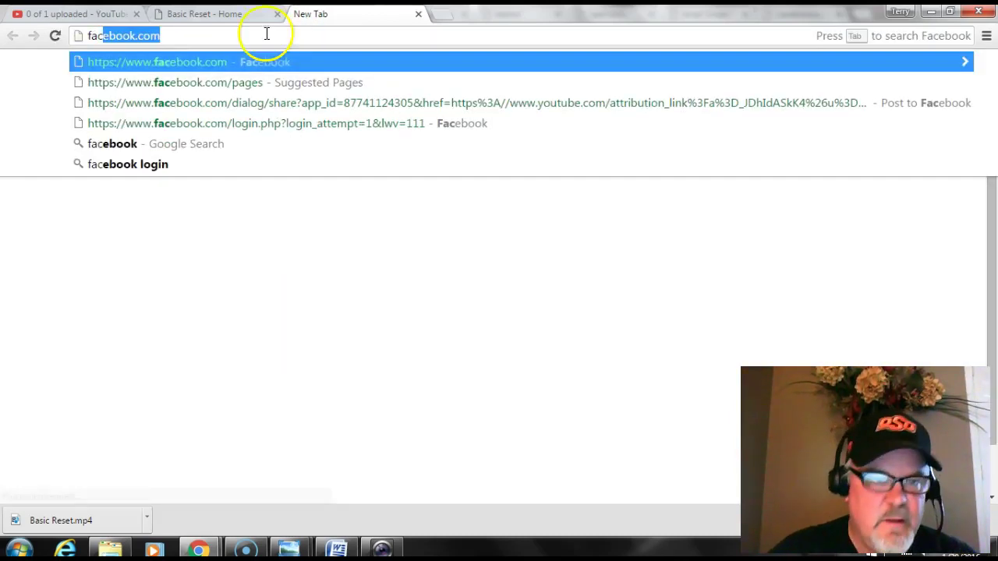
click(246, 62)
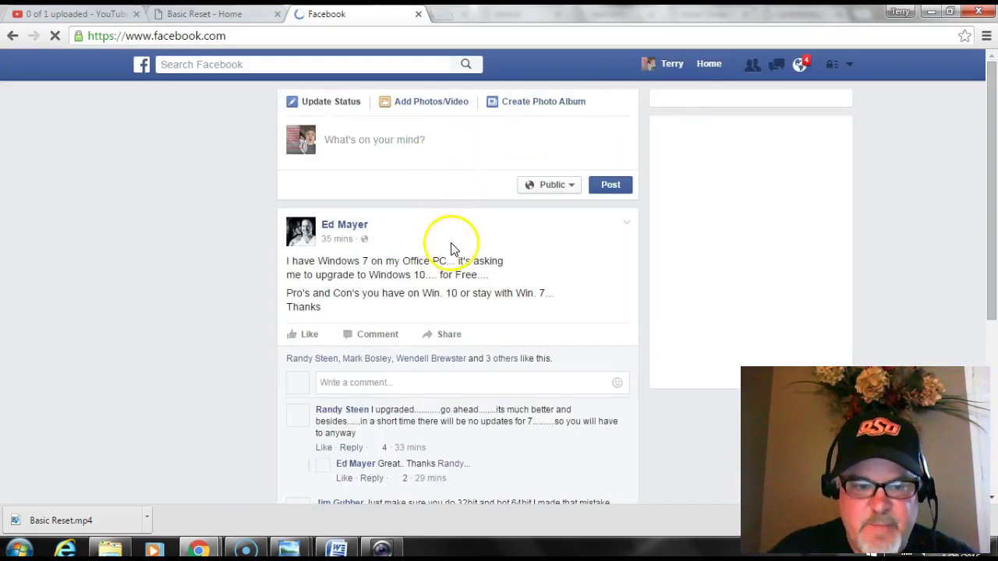
click(713, 69)
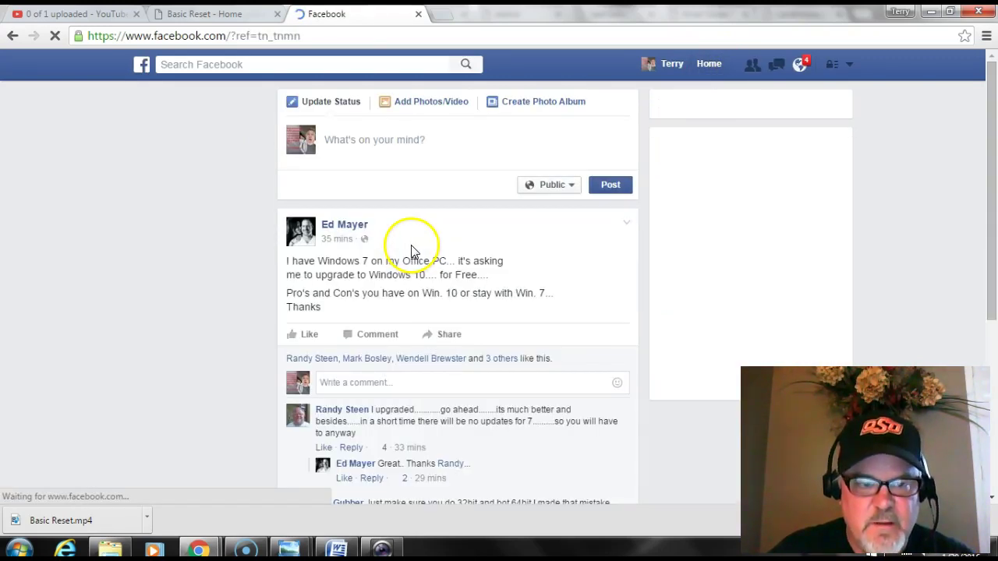
- Scroll down the Facebook news feed and check the YouTube upload's progress
scroll(418, 253, down, 8)
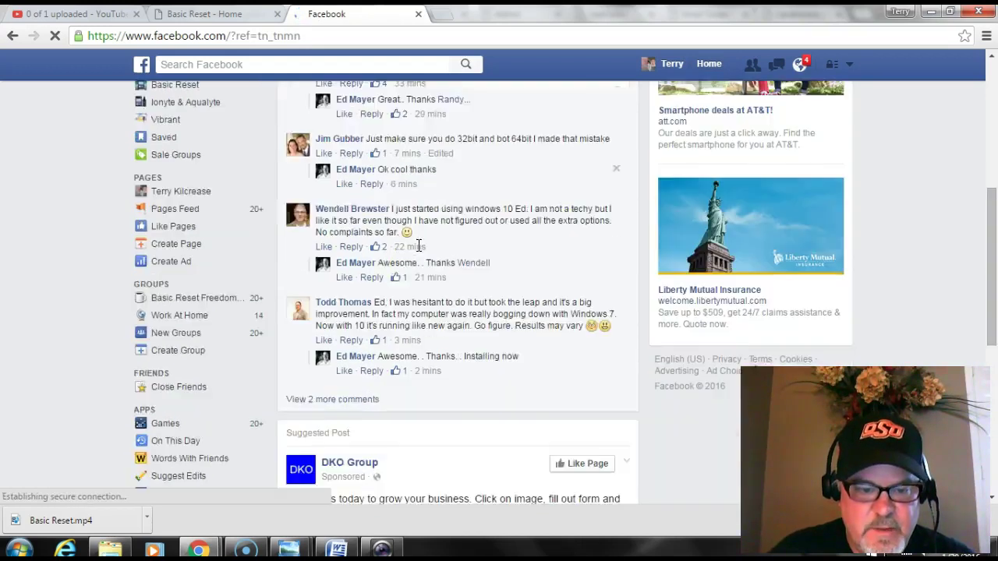
scroll(418, 248, down, 10)
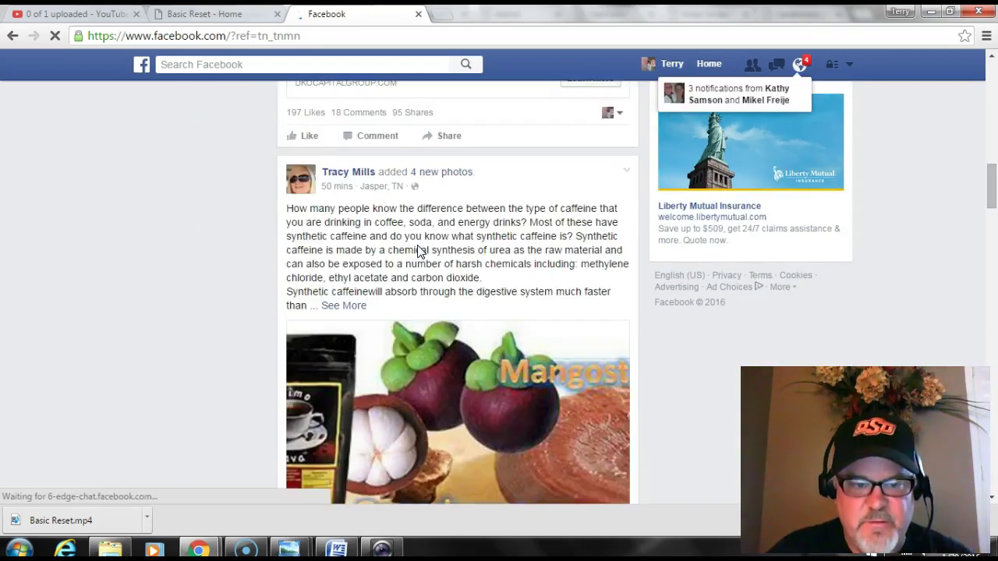
scroll(418, 249, down, 7)
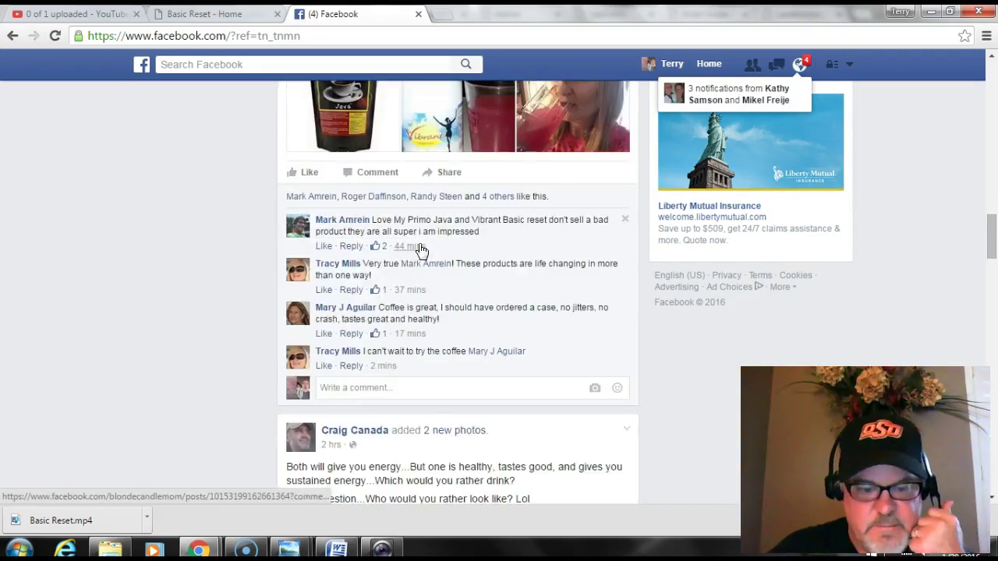
scroll(418, 248, down, 10)
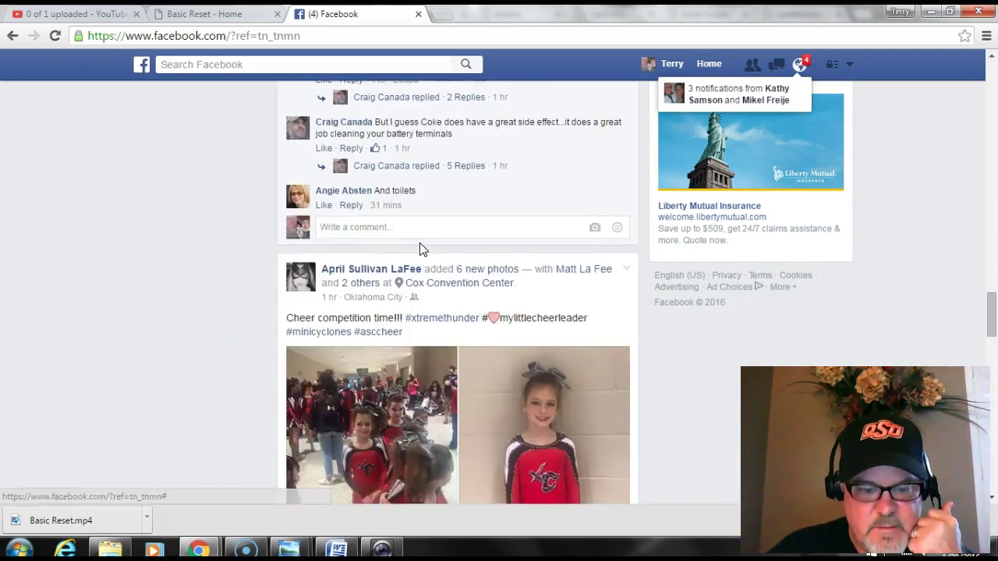
scroll(419, 248, down, 2)
scroll(420, 250, down, 1)
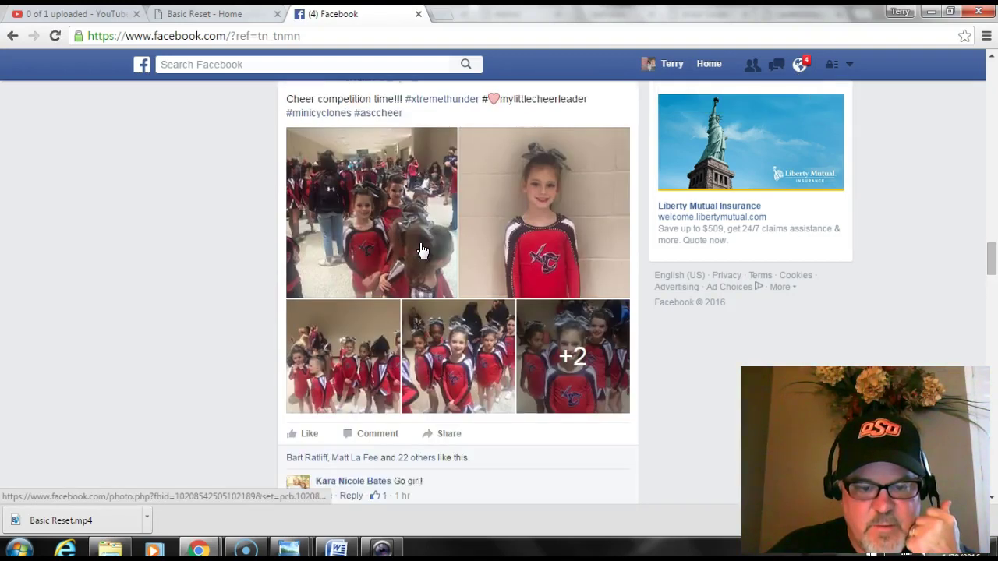
scroll(421, 249, down, 6)
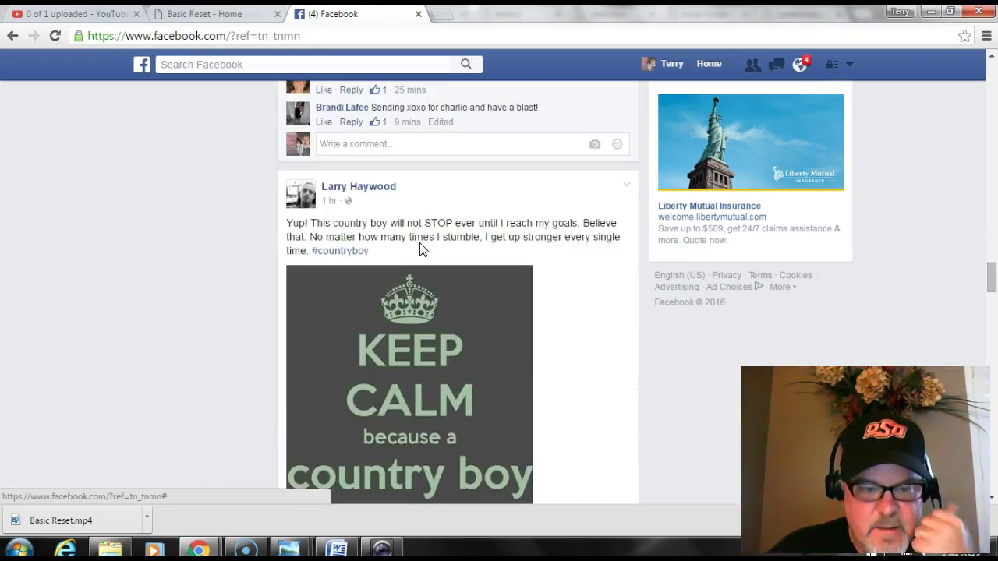
scroll(420, 248, down, 9)
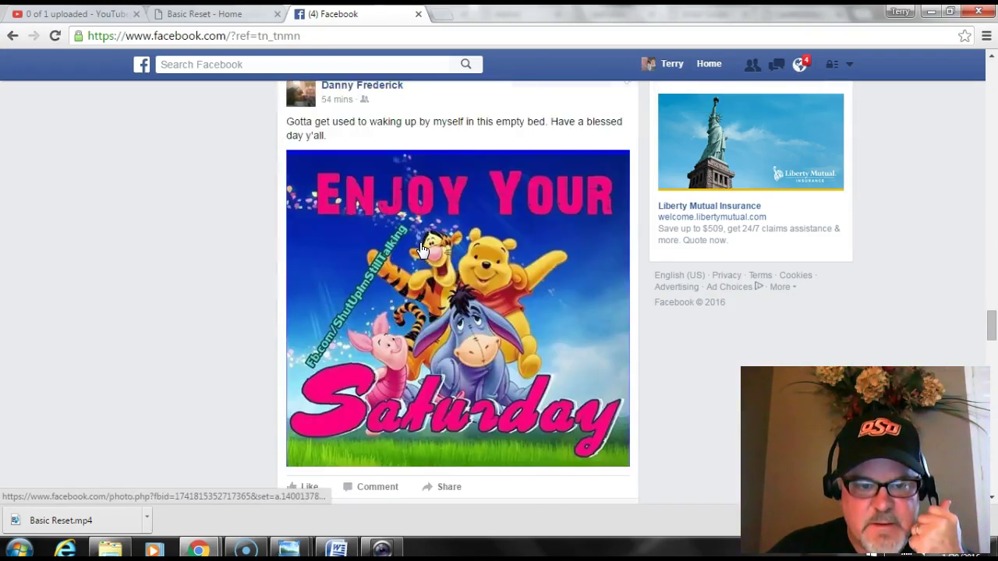
scroll(421, 249, down, 7)
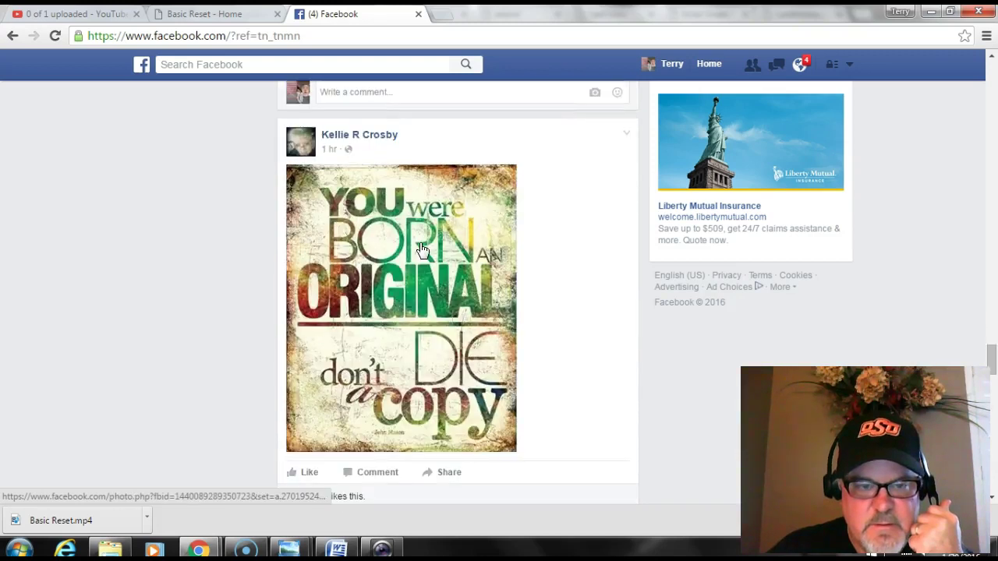
scroll(421, 249, down, 1)
scroll(421, 250, down, 4)
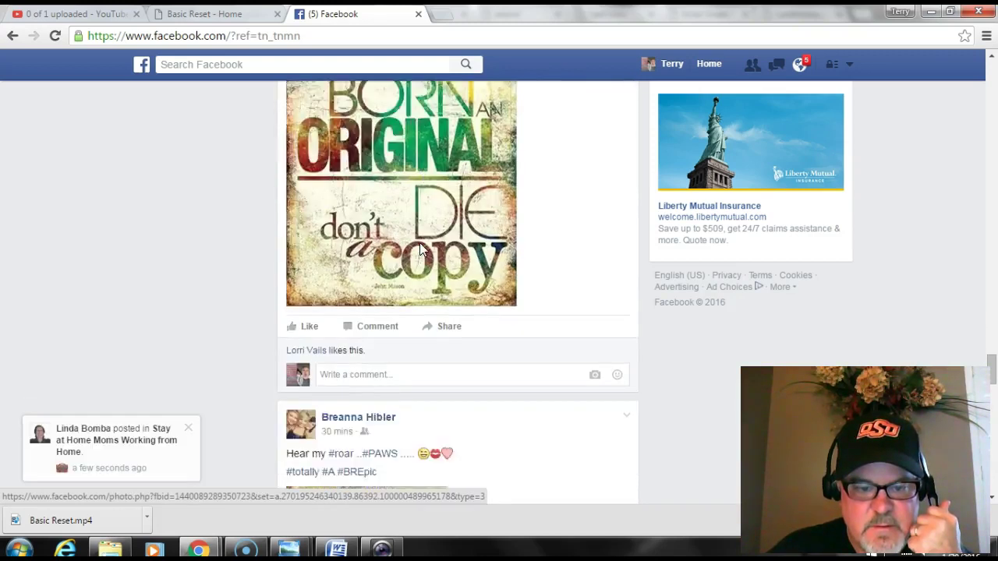
scroll(421, 249, down, 2)
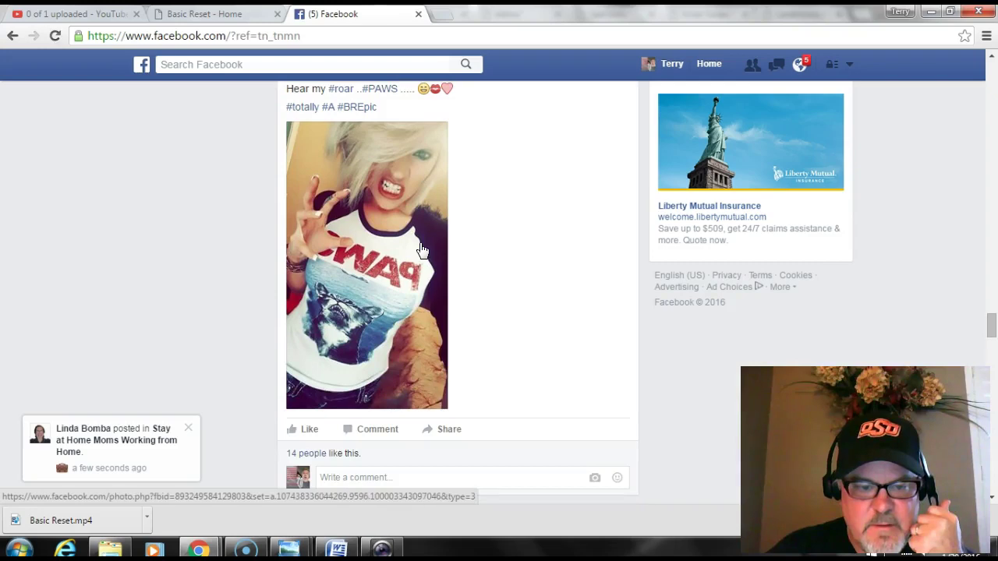
scroll(421, 250, down, 10)
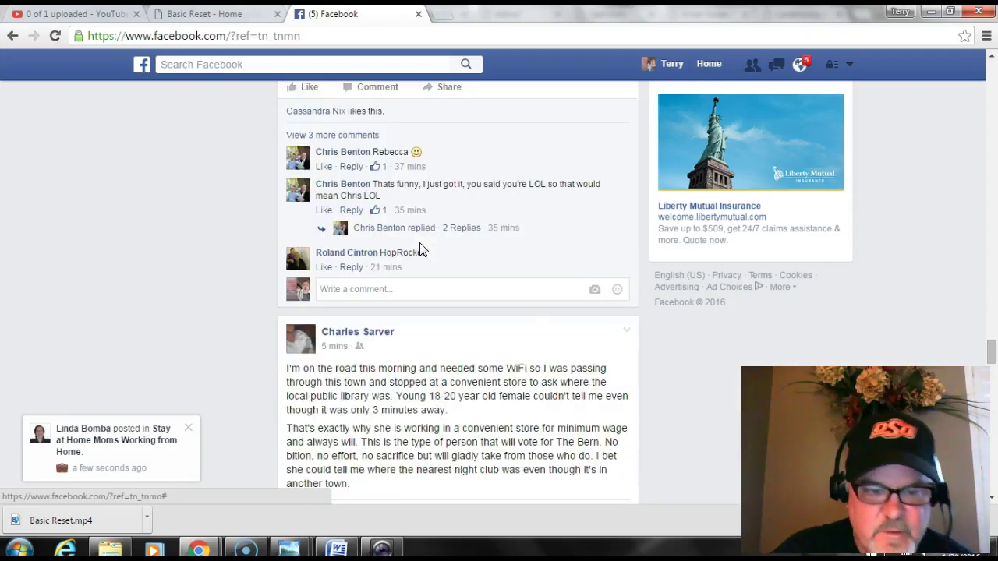
scroll(419, 248, down, 10)
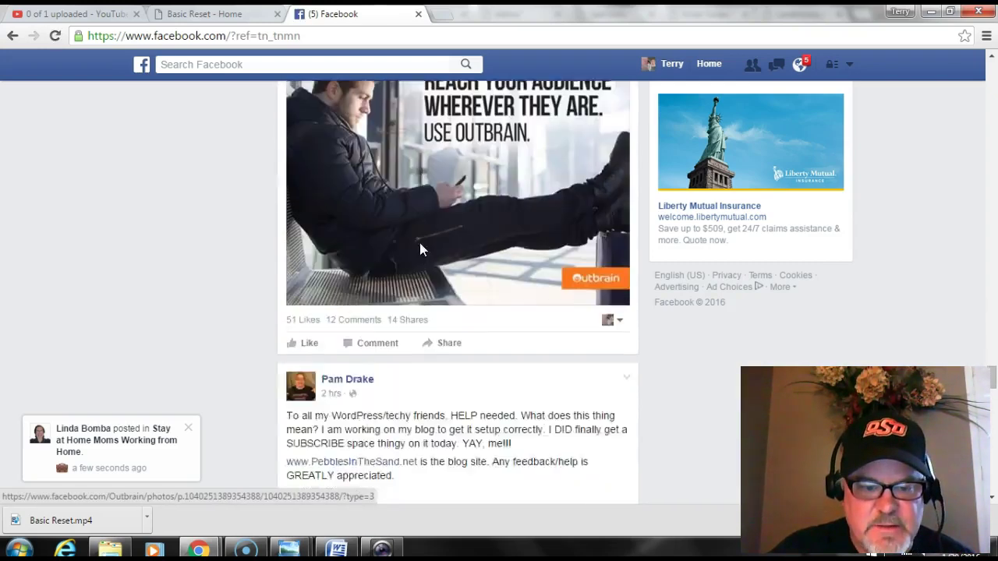
scroll(421, 246, down, 6)
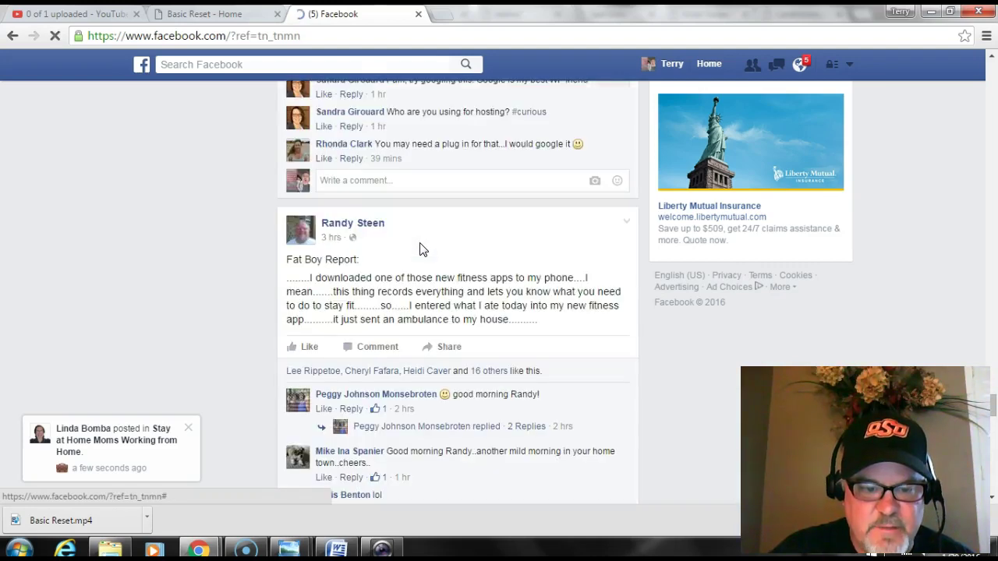
scroll(421, 245, down, 12)
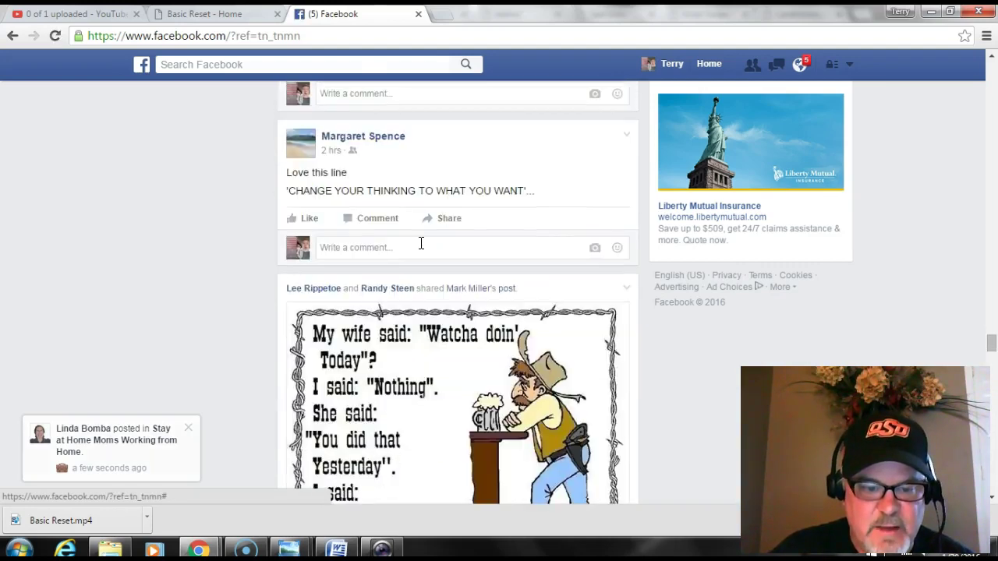
scroll(420, 246, down, 4)
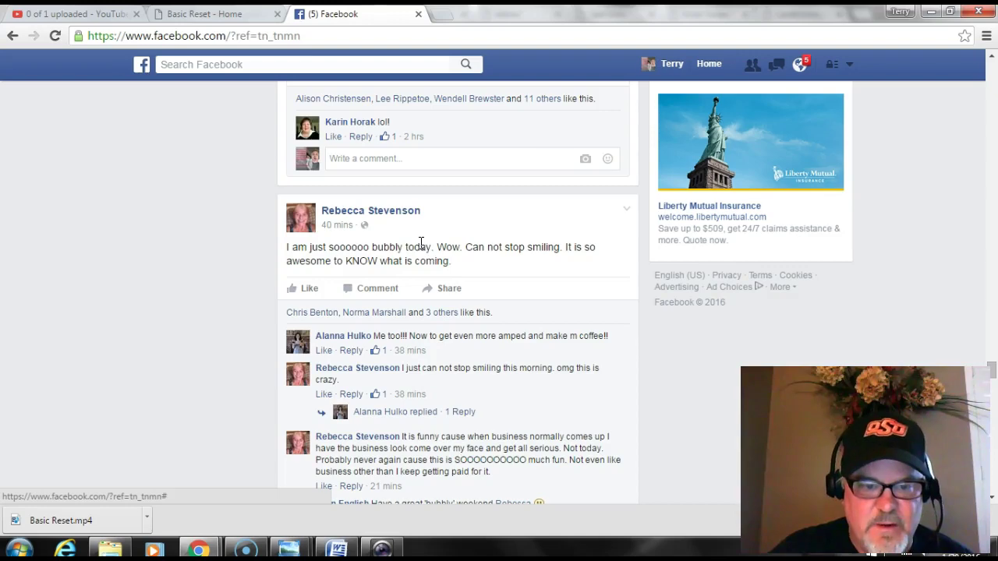
scroll(421, 245, down, 7)
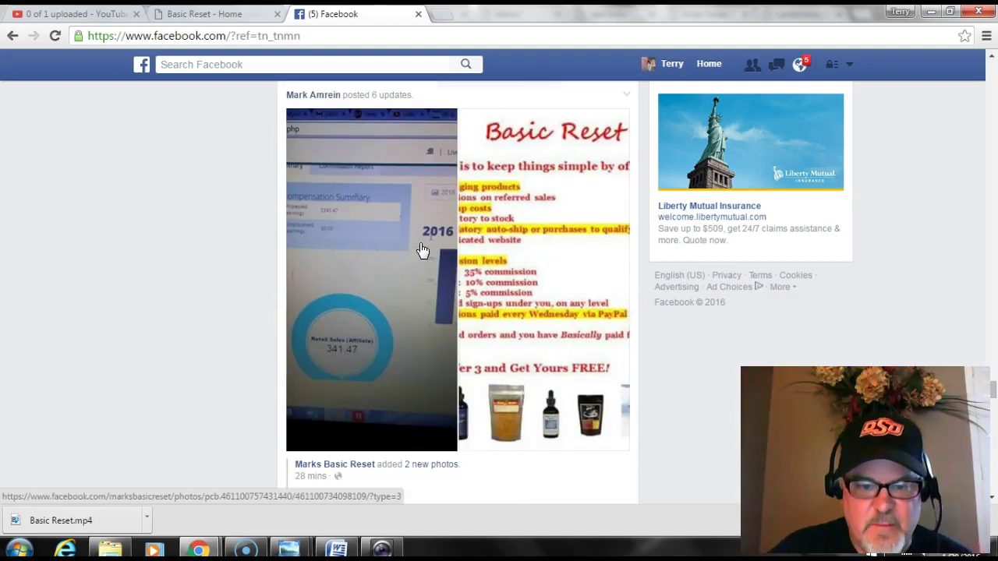
scroll(420, 250, down, 11)
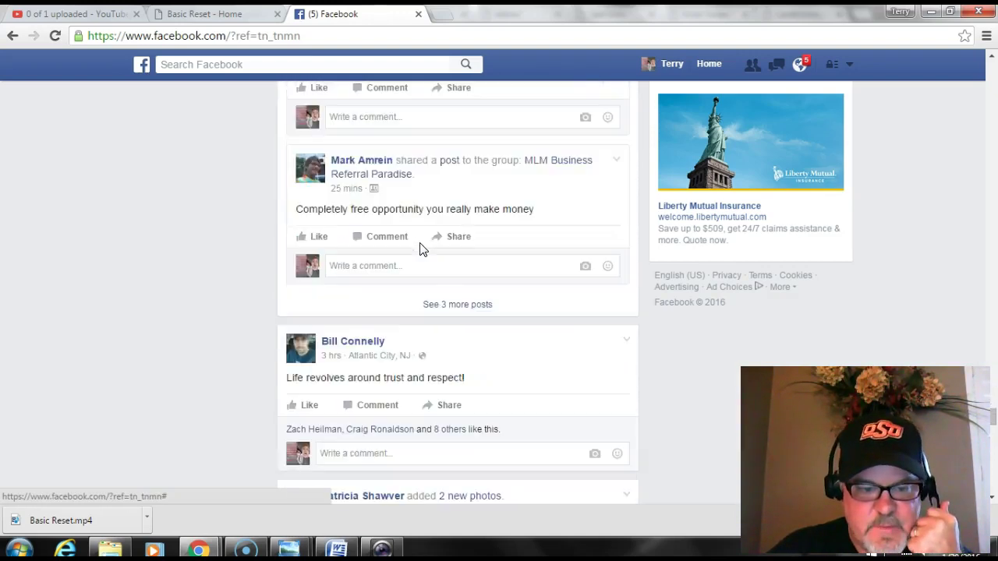
scroll(421, 243, down, 4)
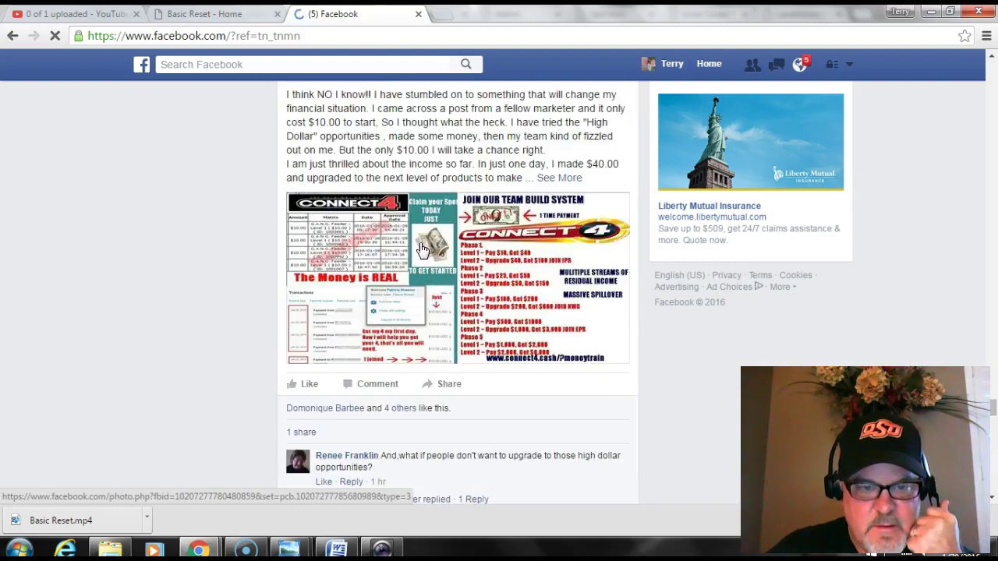
scroll(429, 286, down, 4)
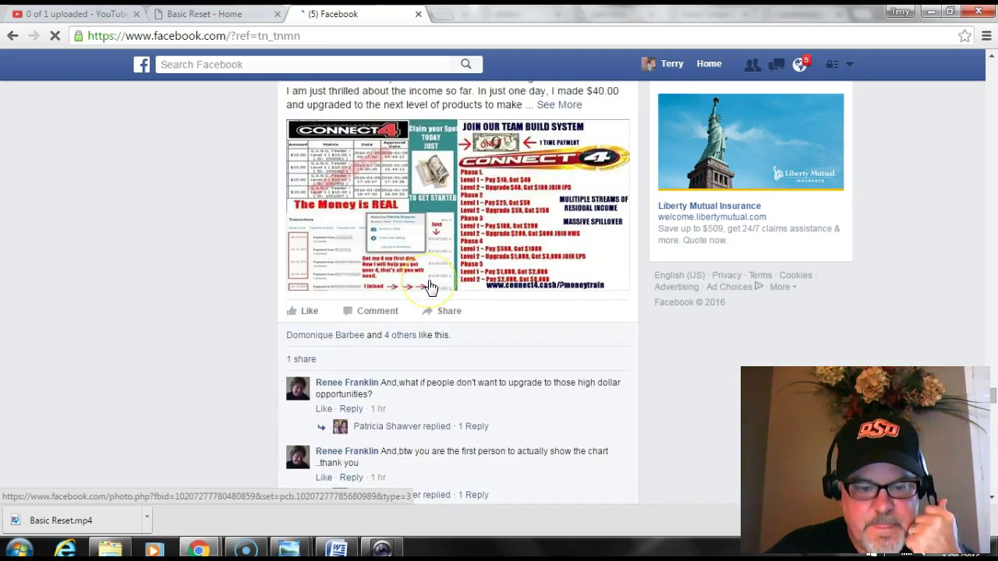
scroll(429, 286, down, 11)
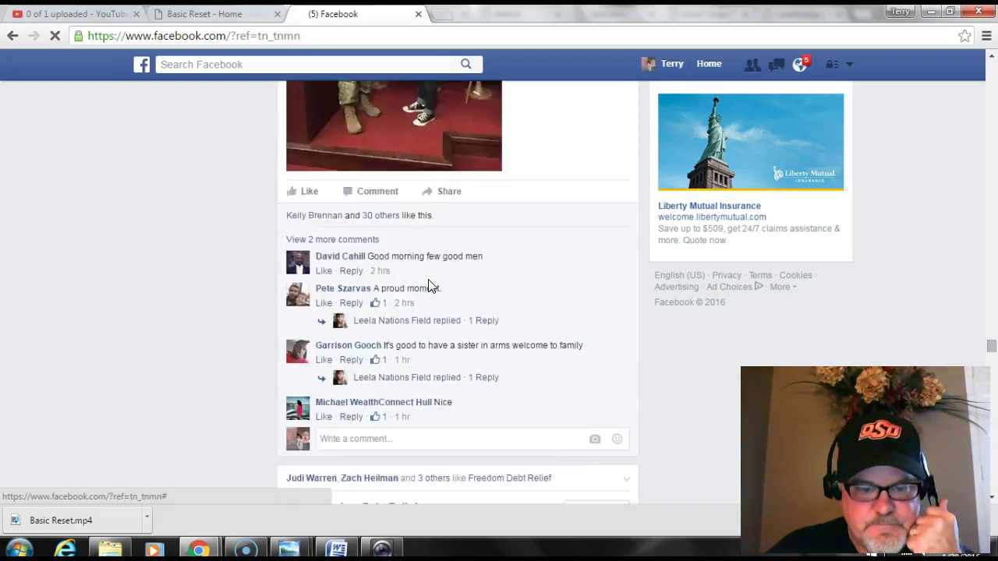
scroll(429, 286, down, 8)
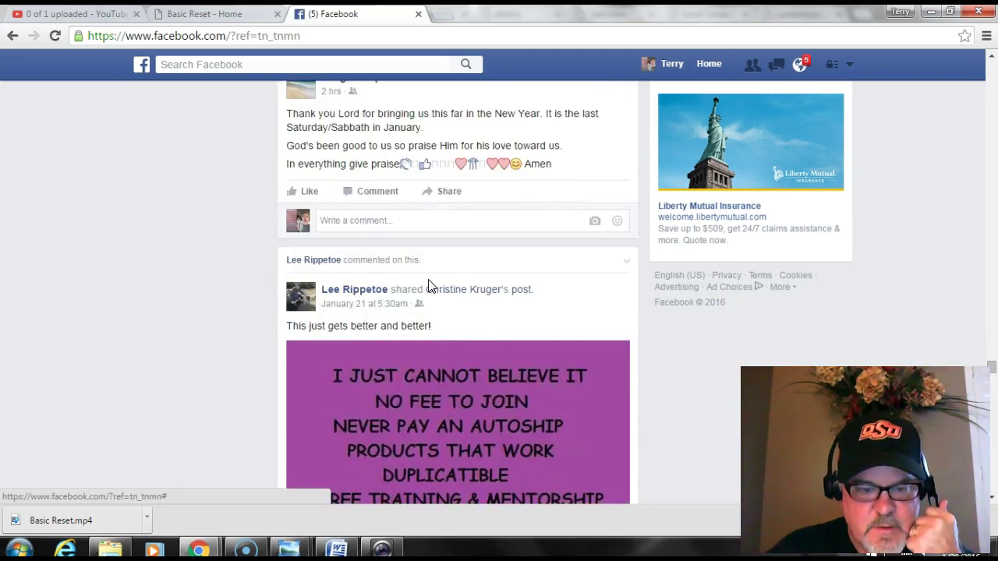
scroll(430, 286, down, 9)
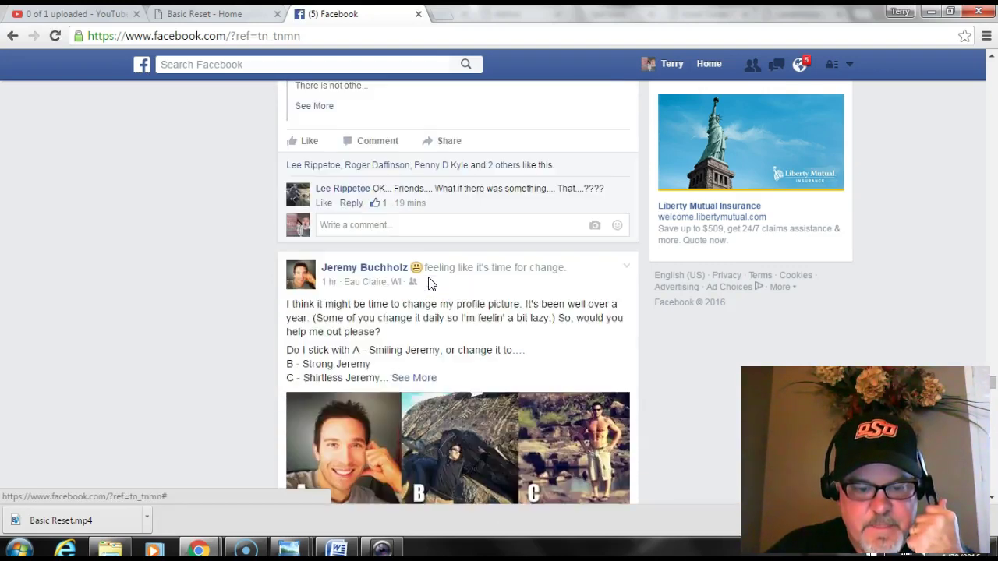
scroll(430, 283, down, 1)
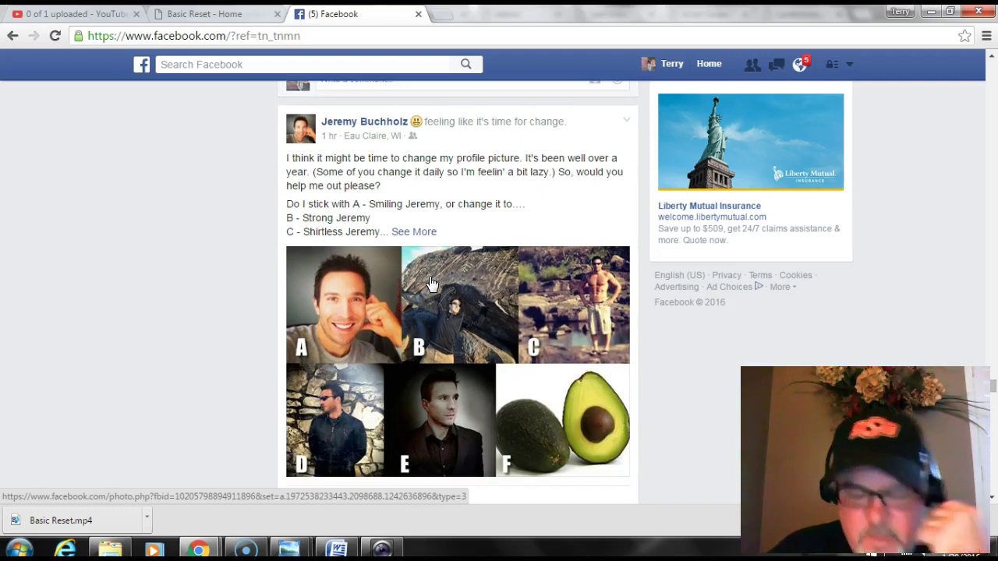
click(95, 13)
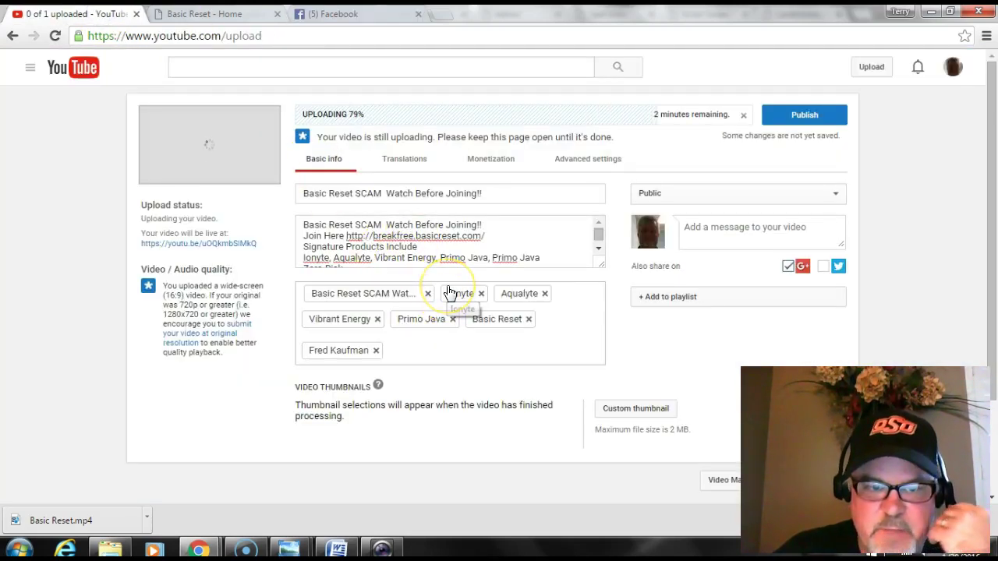
click(346, 13)
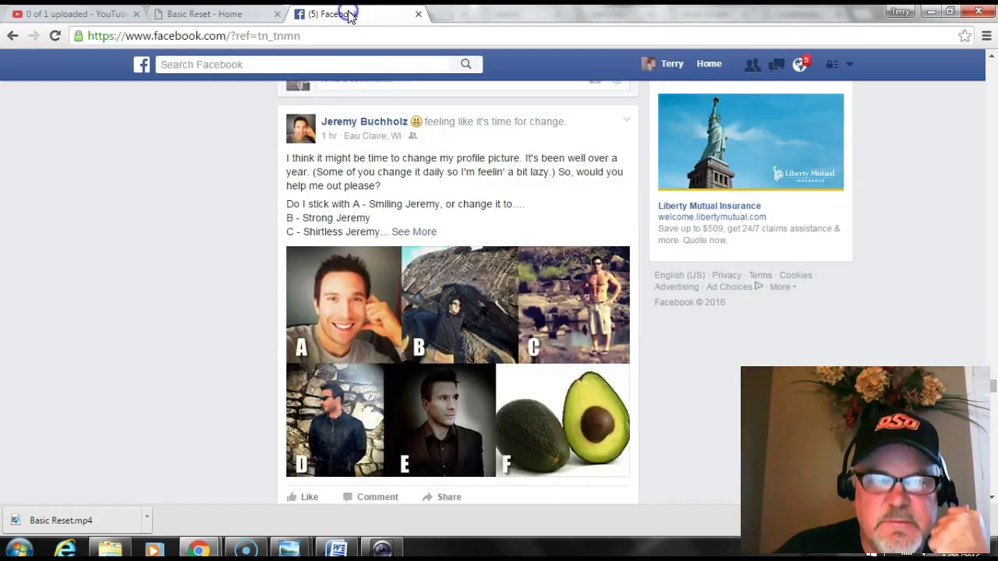
- Scroll further down the news feed and open the recent messages list (17)
scroll(377, 267, down, 8)
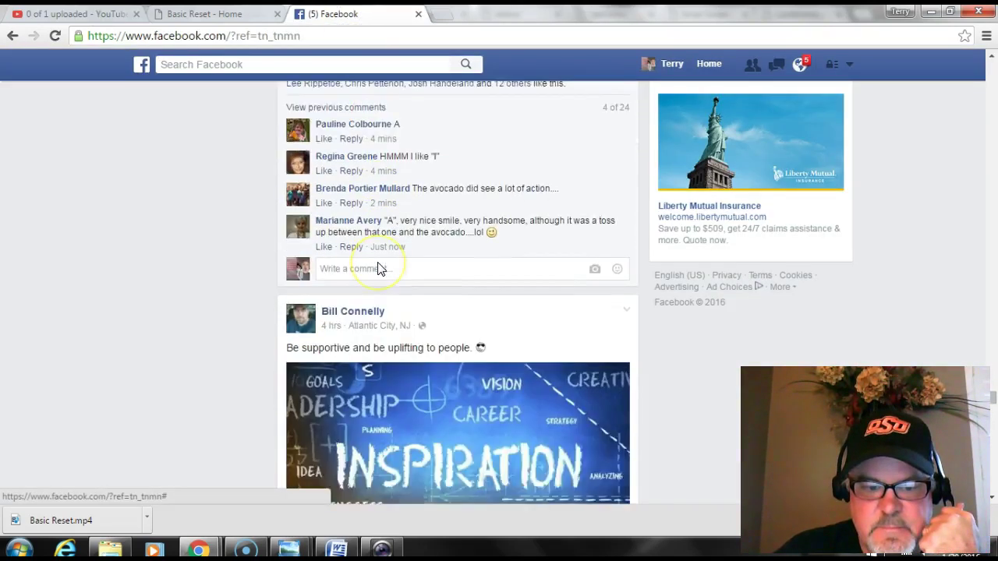
scroll(379, 269, down, 5)
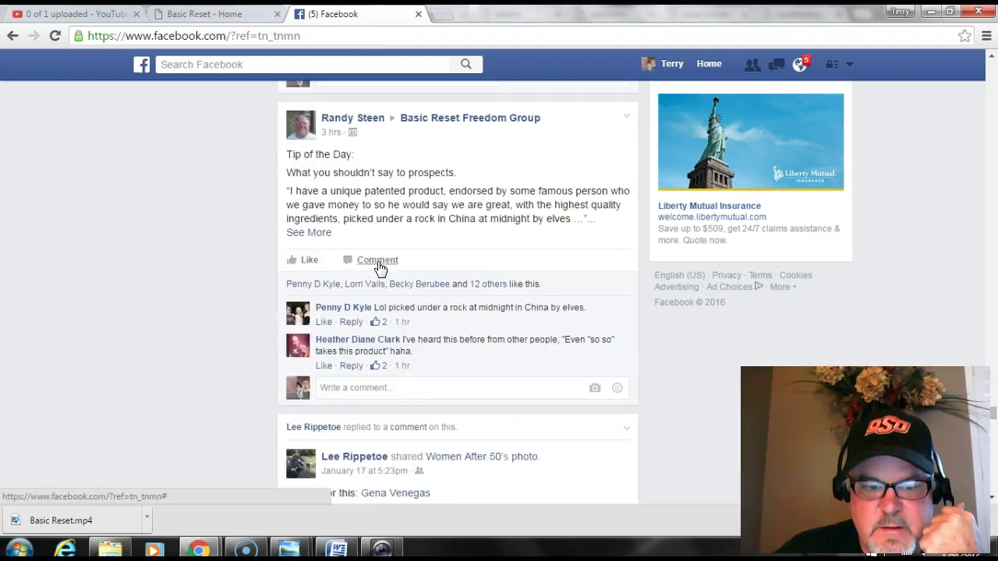
scroll(413, 260, down, 4)
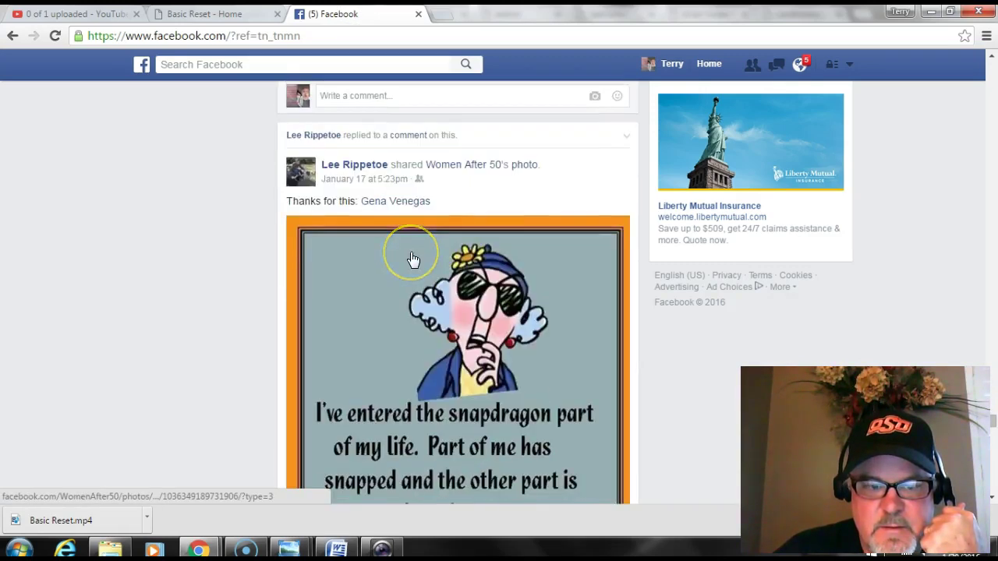
scroll(413, 259, down, 12)
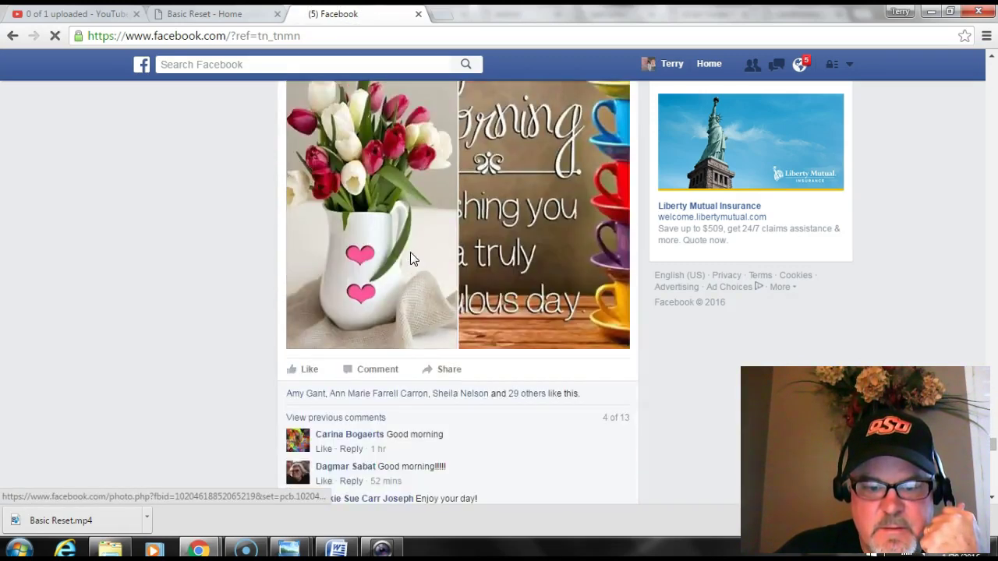
scroll(413, 260, down, 4)
scroll(413, 259, down, 3)
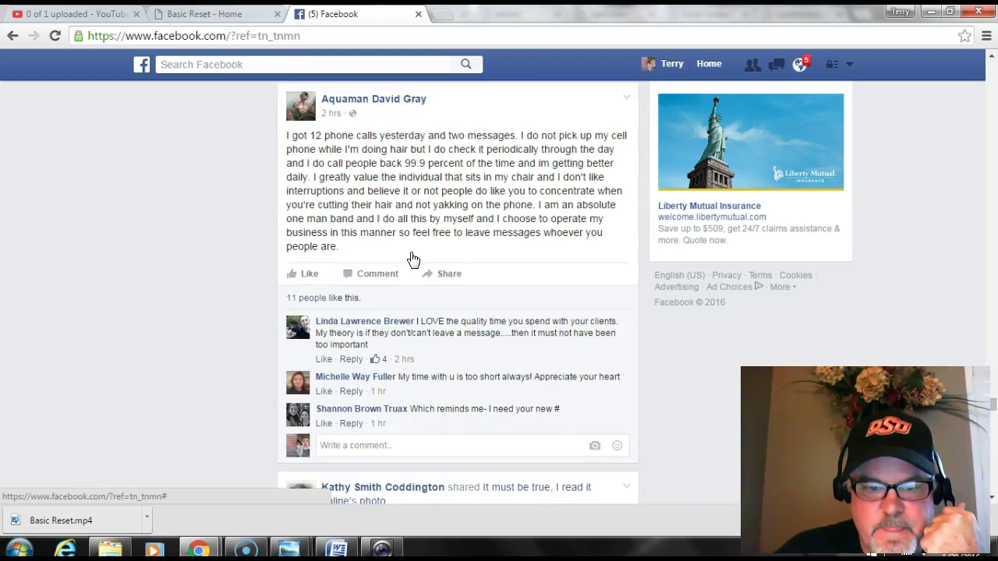
scroll(413, 259, down, 8)
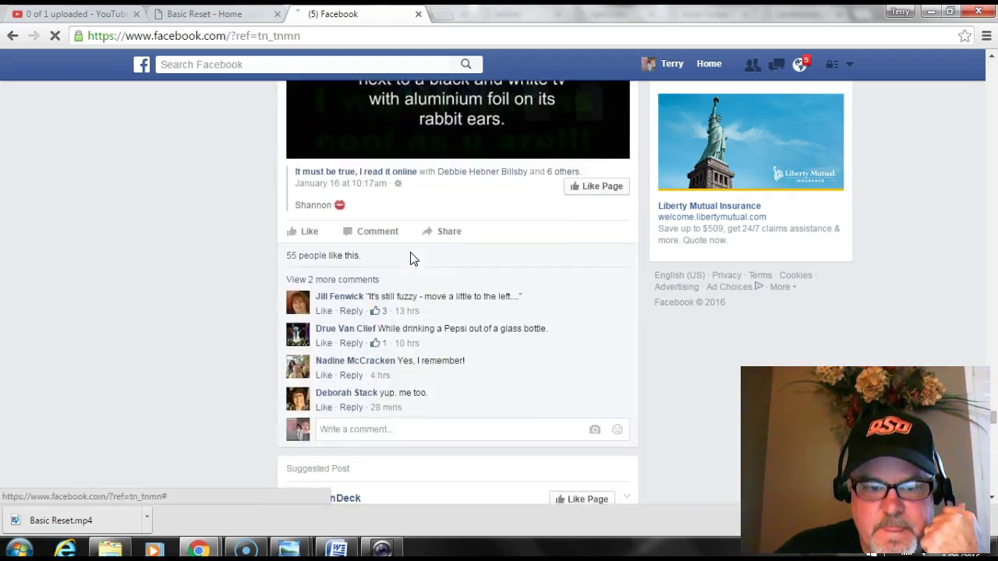
scroll(413, 260, down, 8)
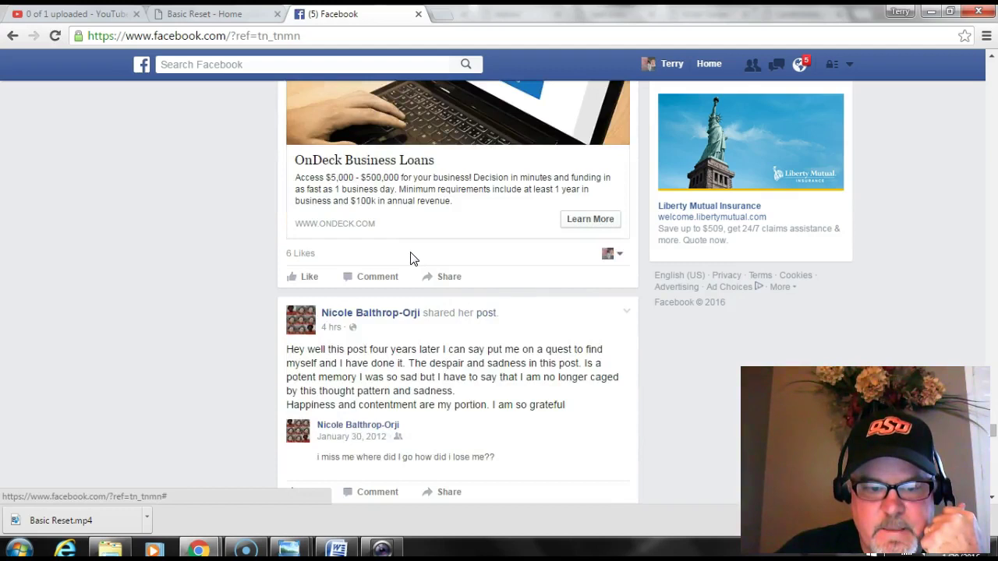
scroll(413, 260, down, 6)
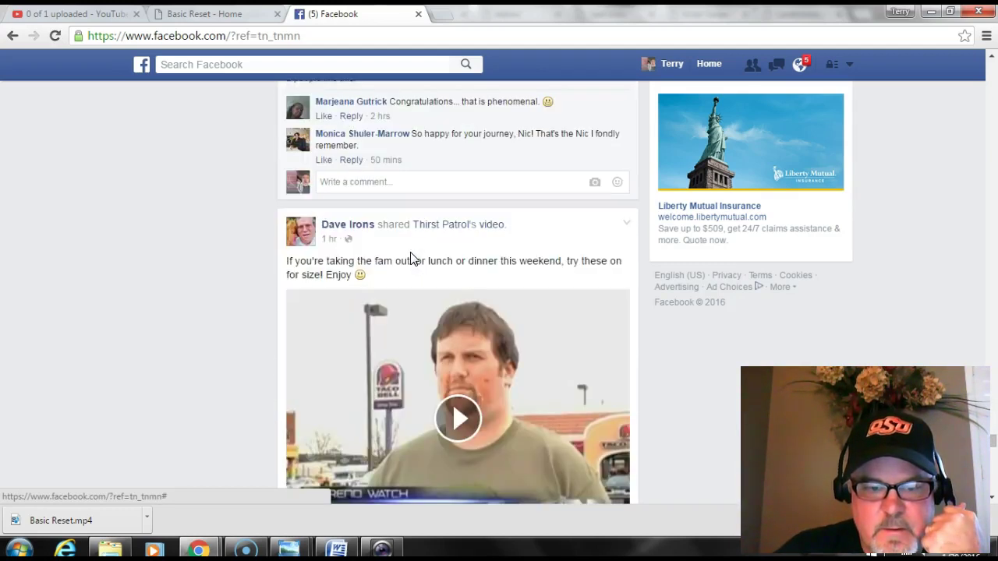
scroll(413, 260, down, 5)
scroll(413, 260, down, 8)
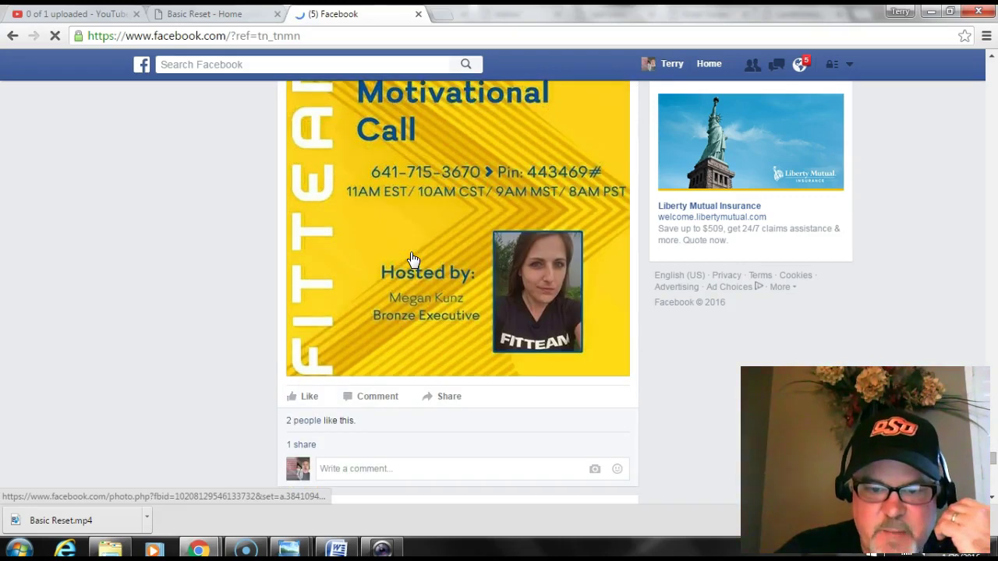
scroll(410, 258, down, 5)
scroll(402, 262, down, 12)
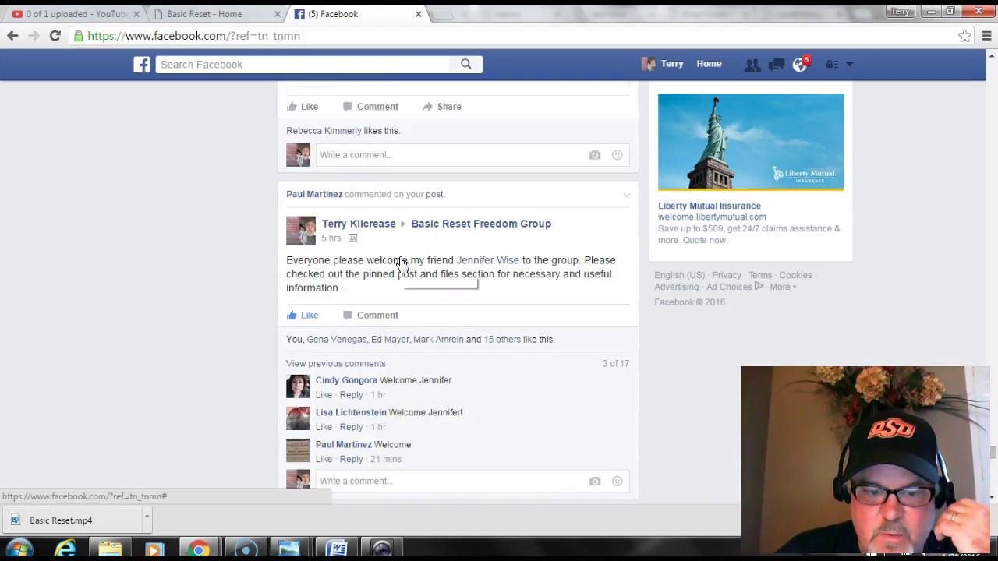
scroll(401, 263, down, 1)
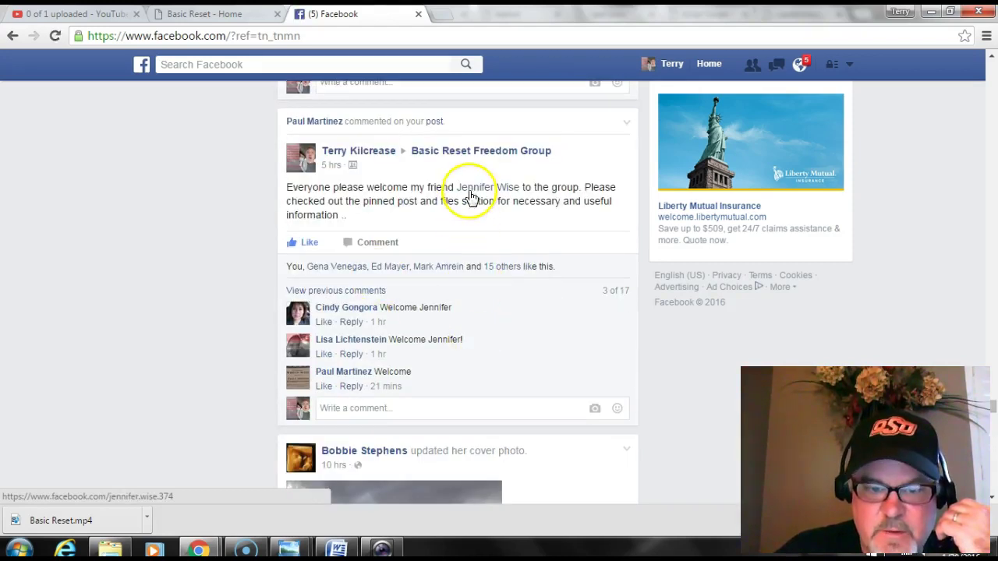
scroll(478, 311, down, 4)
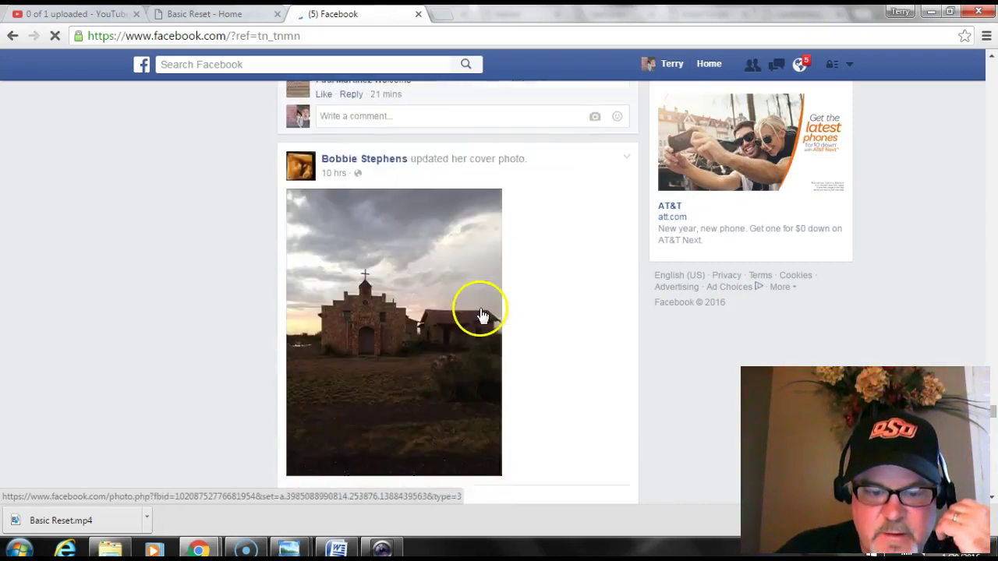
scroll(481, 312, down, 5)
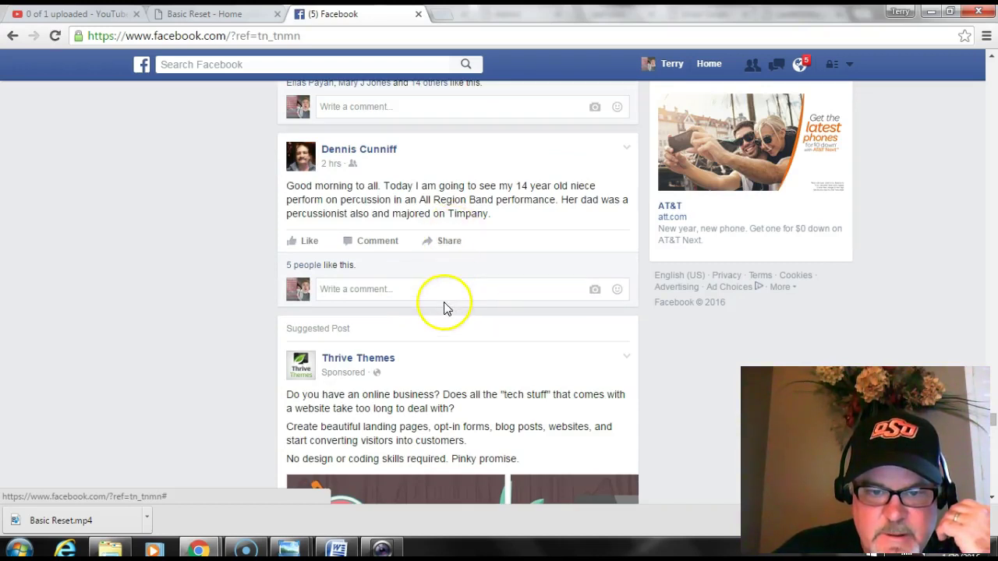
scroll(445, 309, down, 3)
scroll(446, 312, down, 6)
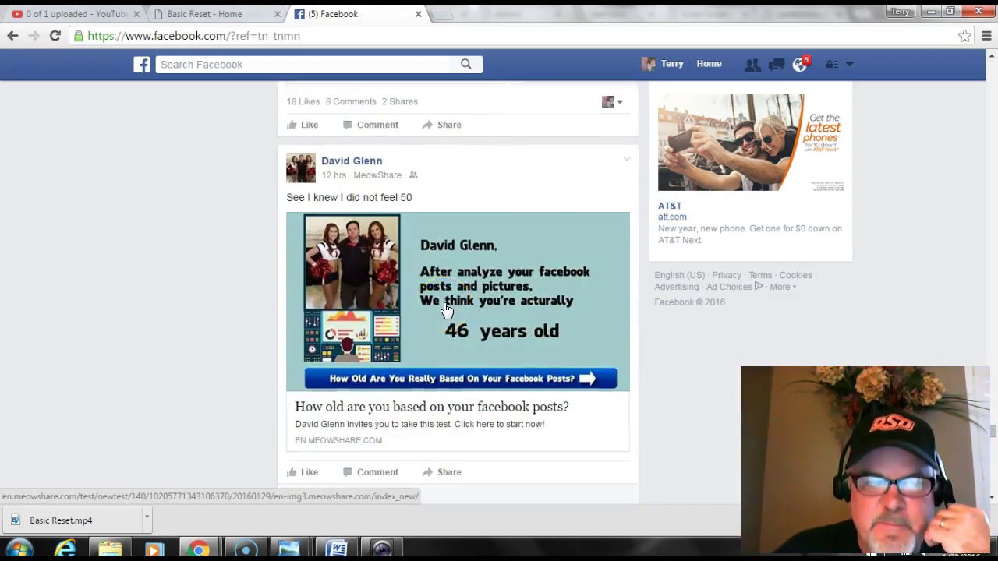
click(777, 68)
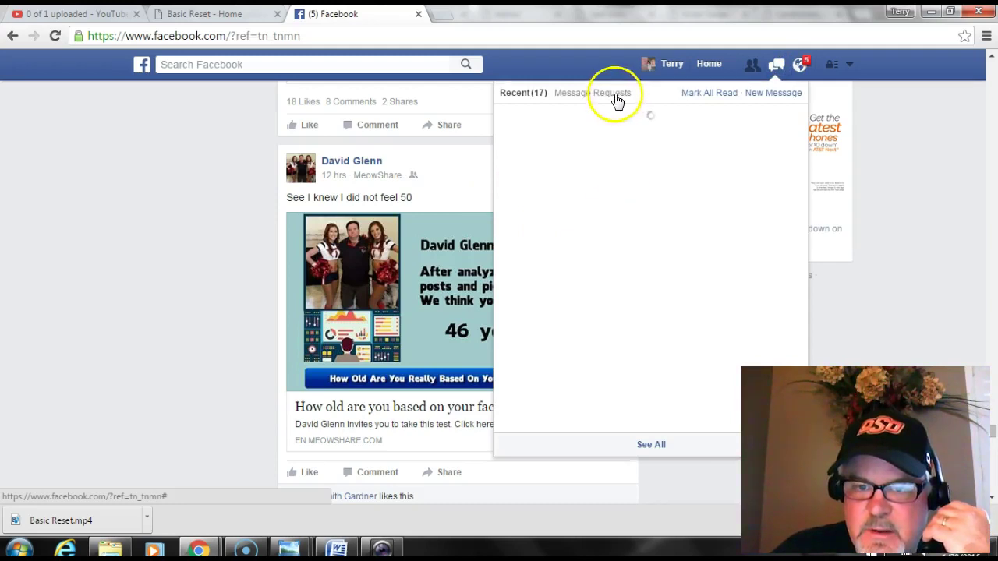
- Open the full Messages page and scroll the Recent conversations list
click(651, 445)
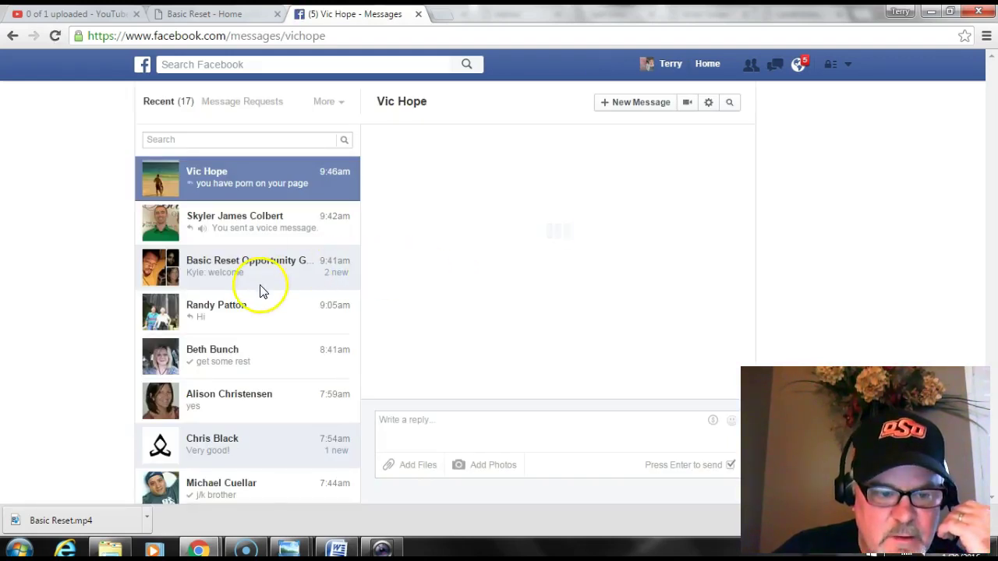
scroll(261, 290, down, 10)
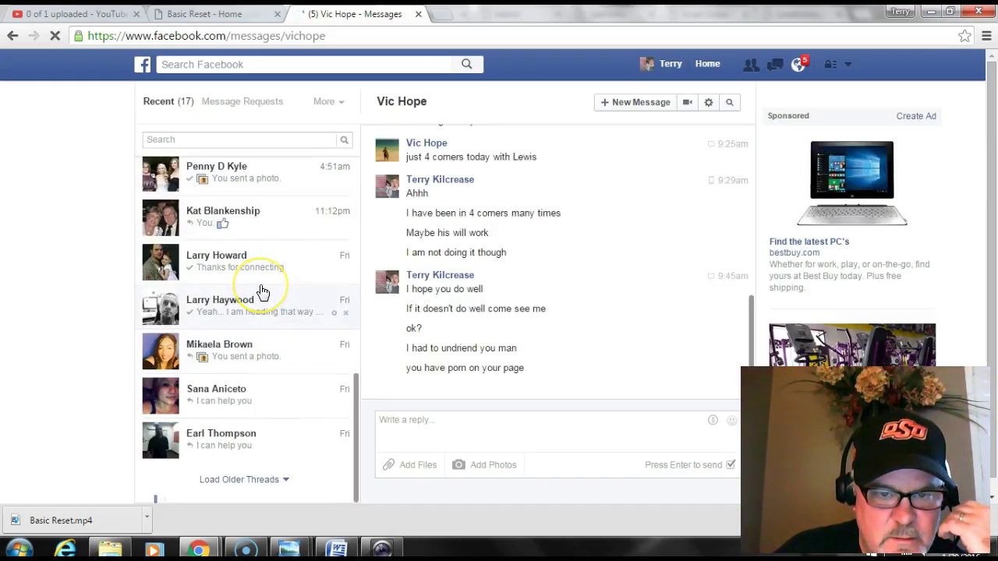
scroll(261, 290, down, 7)
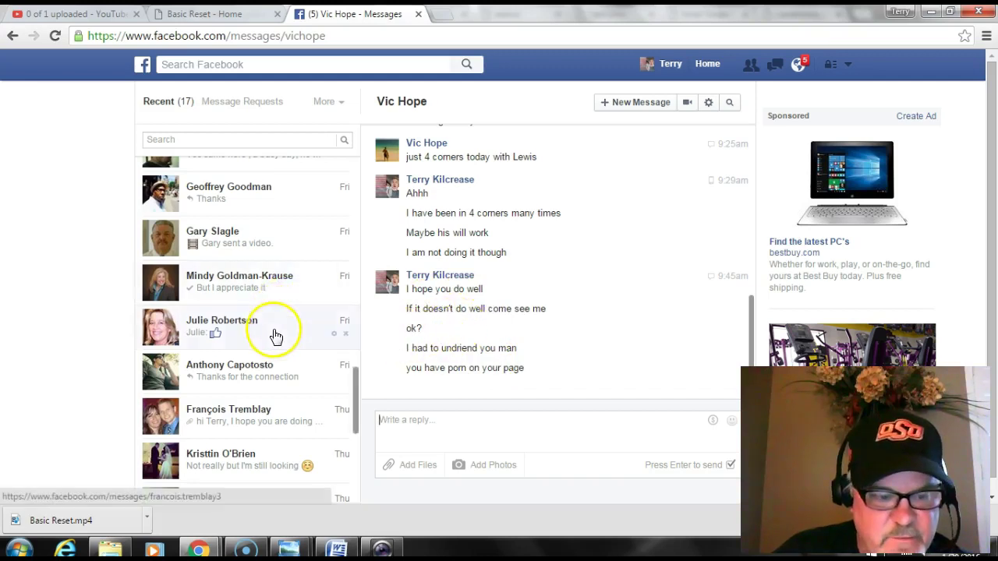
scroll(272, 334, down, 5)
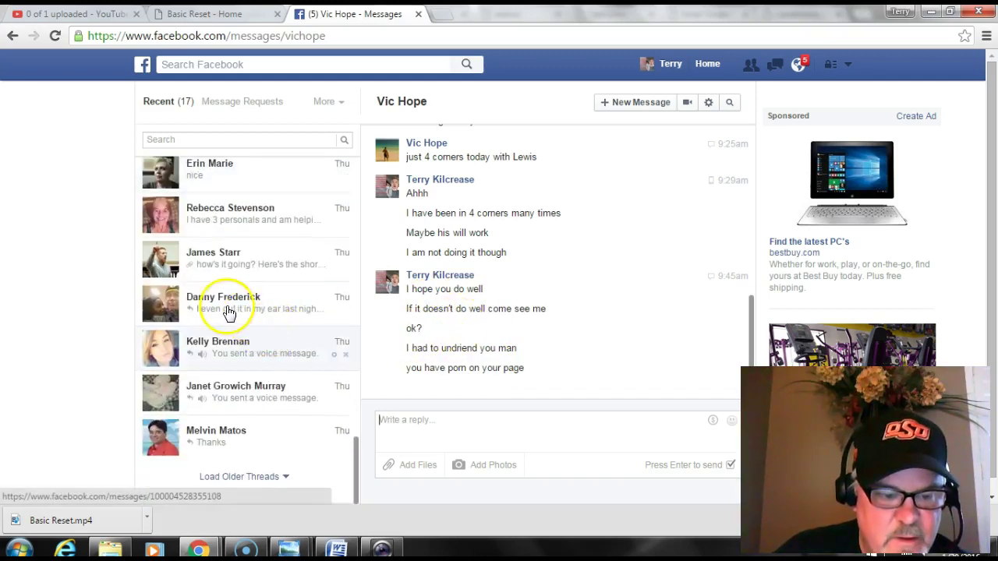
scroll(223, 316, down, 5)
scroll(39, 294, down, 1)
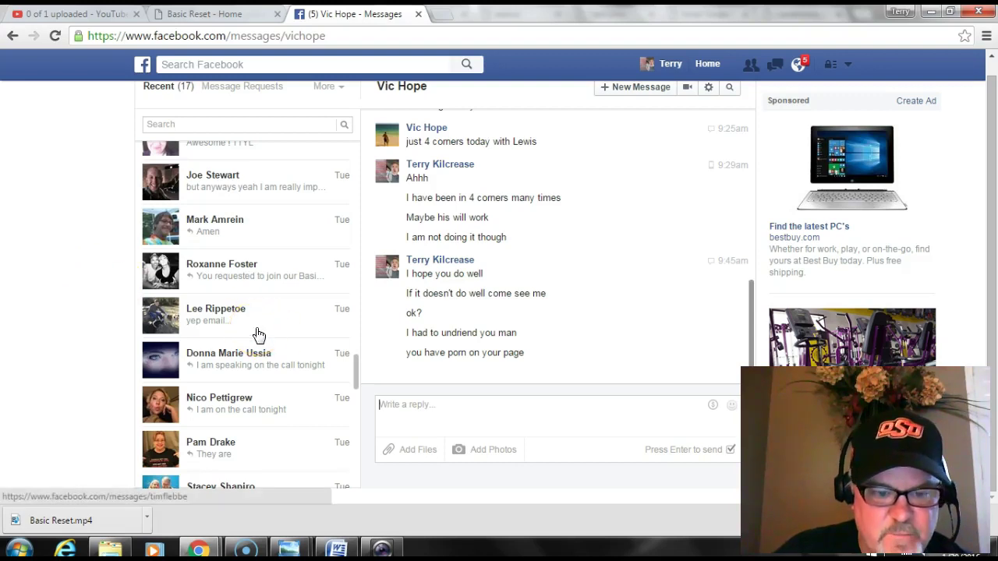
scroll(303, 345, up, 5)
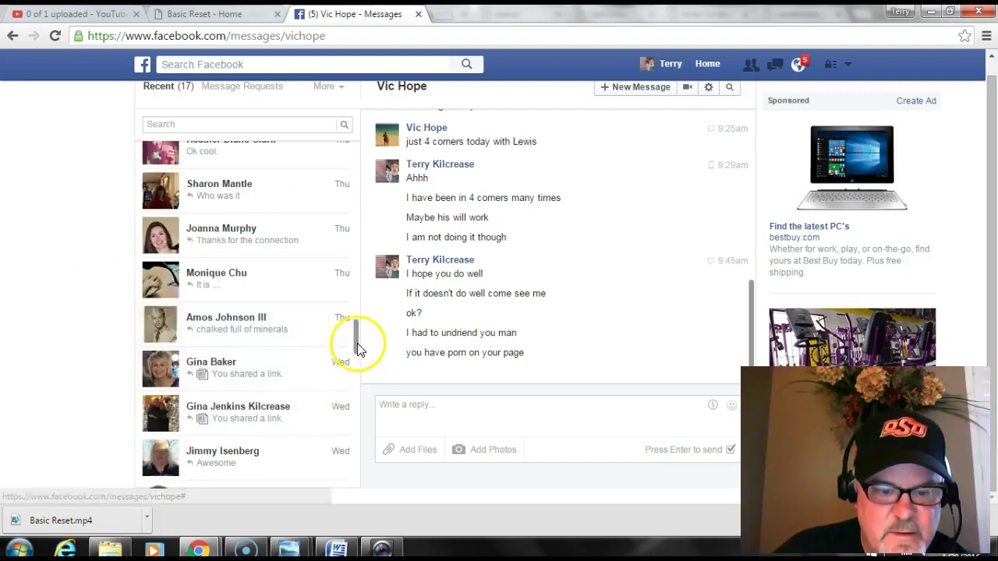
- Browse further through the conversation list and open another contact's conversation
click(354, 329)
drag(354, 332, 353, 451)
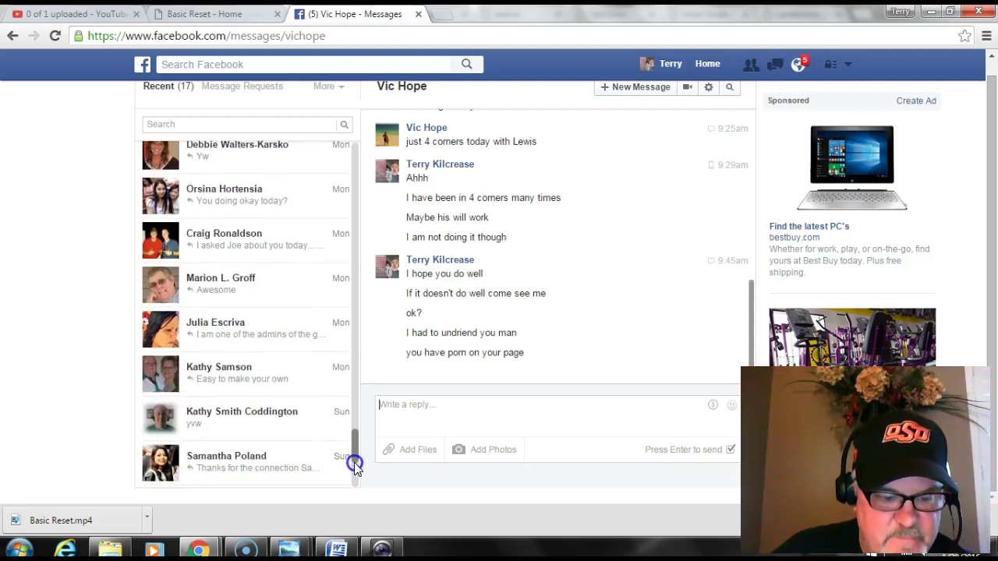
drag(353, 449, 357, 294)
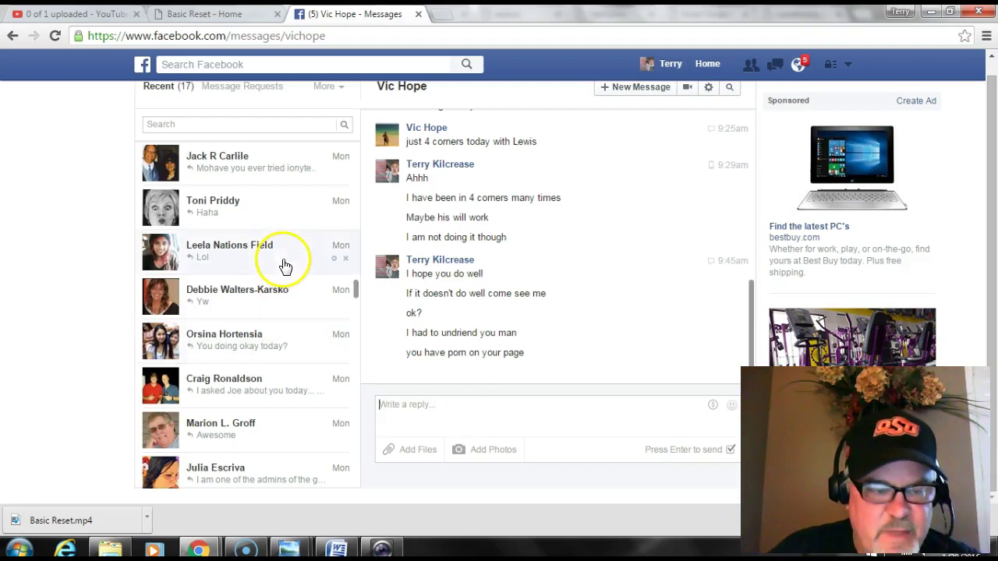
scroll(282, 263, up, 8)
click(358, 264)
drag(359, 263, 357, 158)
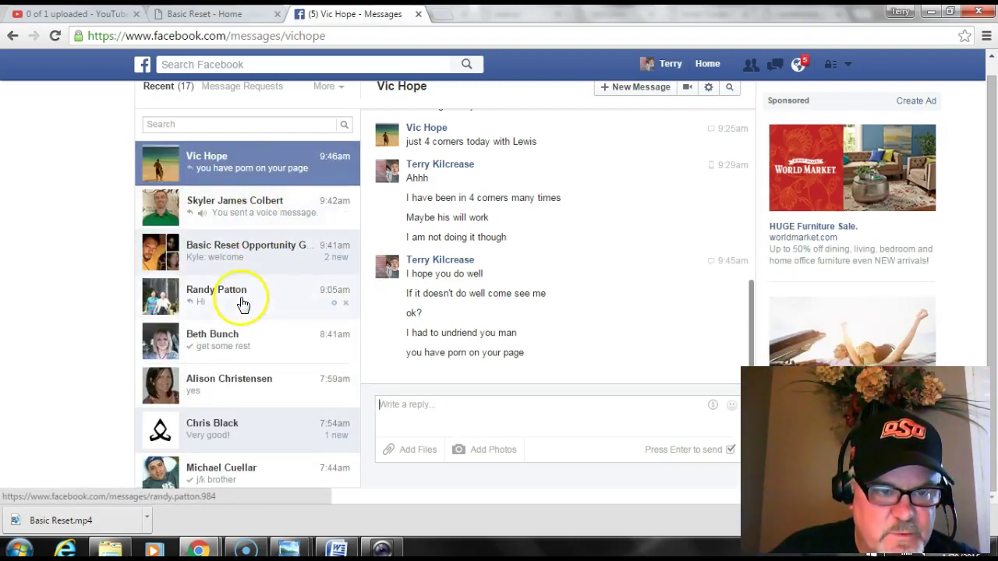
scroll(242, 304, down, 1)
scroll(260, 289, down, 1)
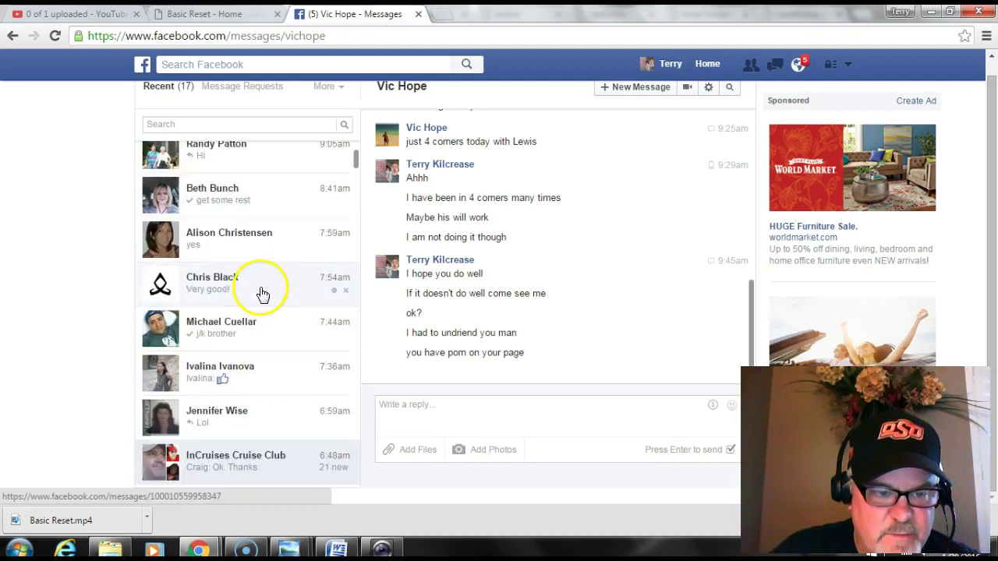
scroll(265, 310, down, 4)
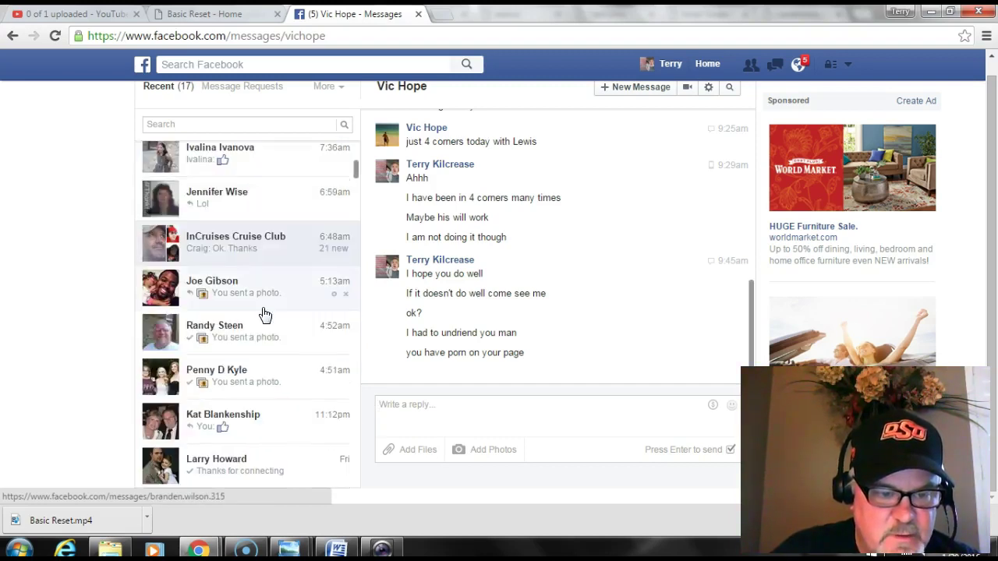
scroll(265, 314, down, 1)
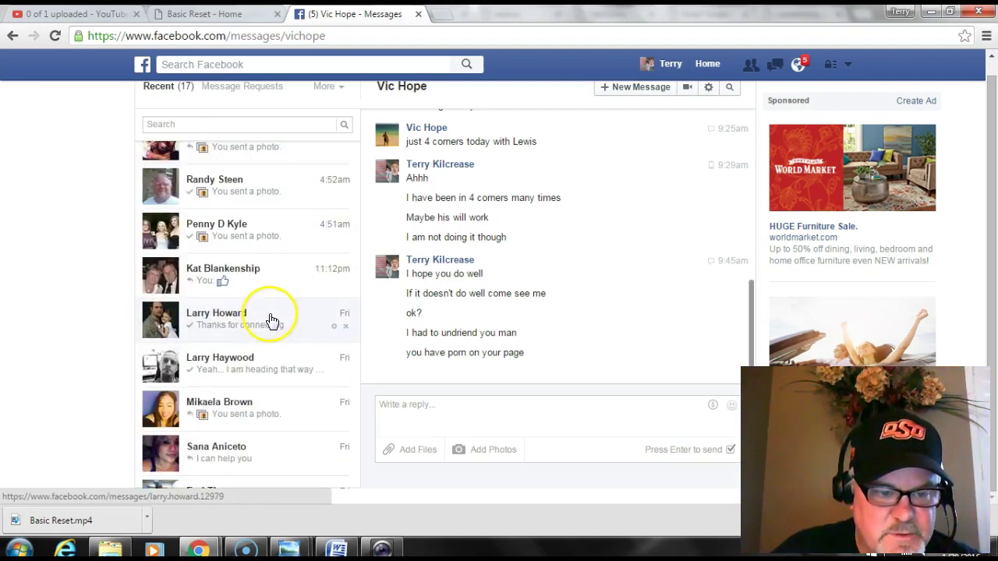
scroll(269, 320, down, 2)
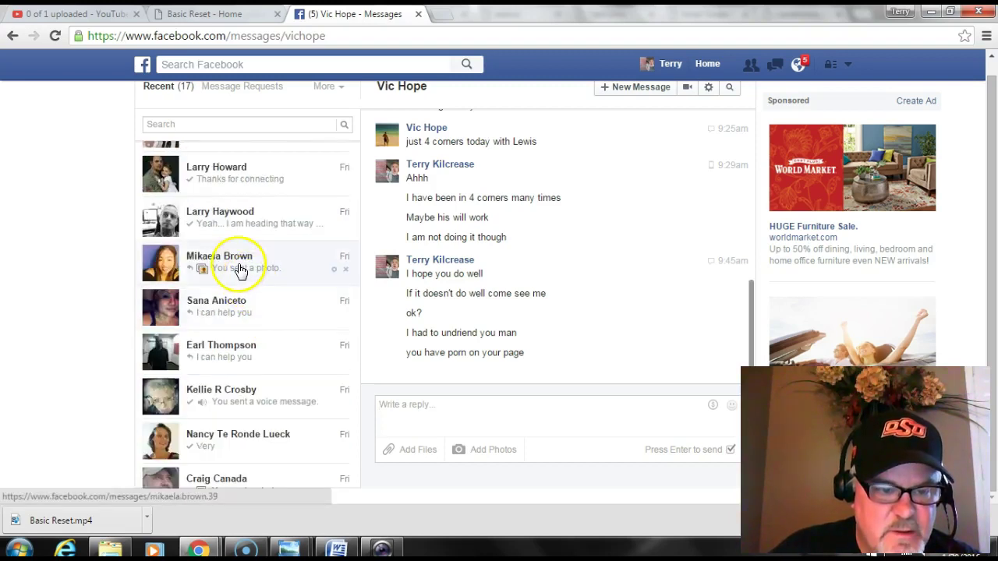
click(239, 268)
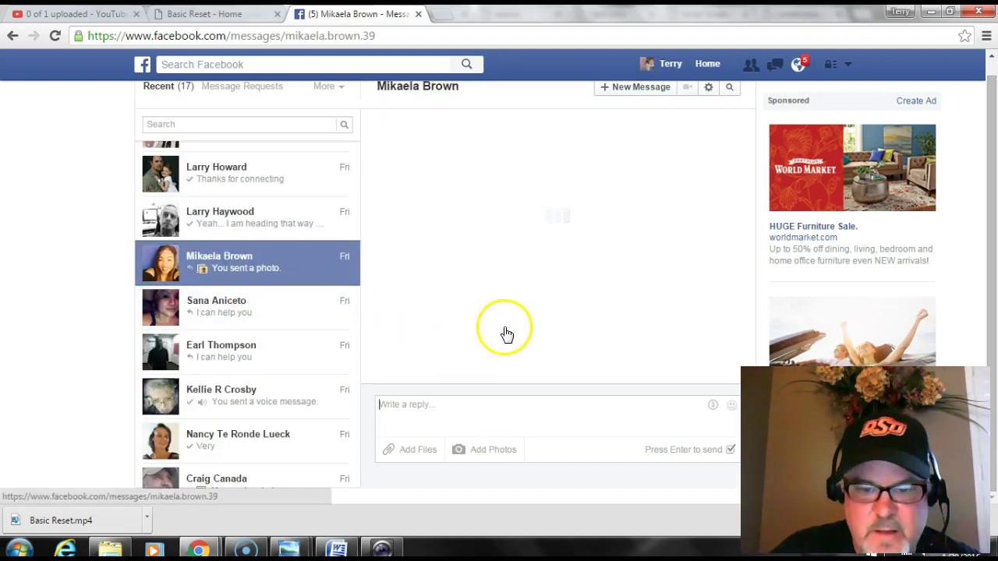
- Read the thread down to the plan image with Join Now and focus the reply box
scroll(498, 319, up, 5)
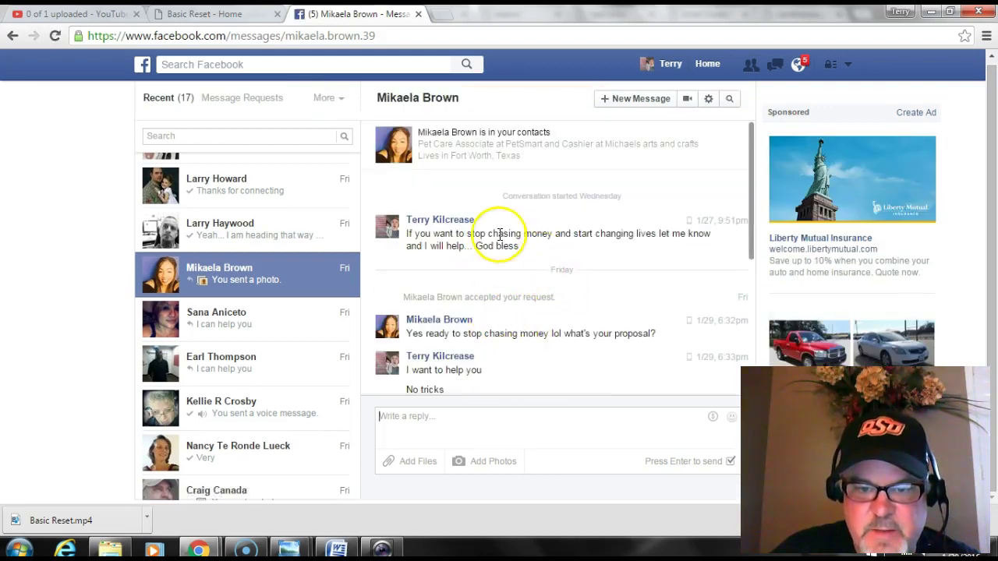
scroll(477, 215, down, 1)
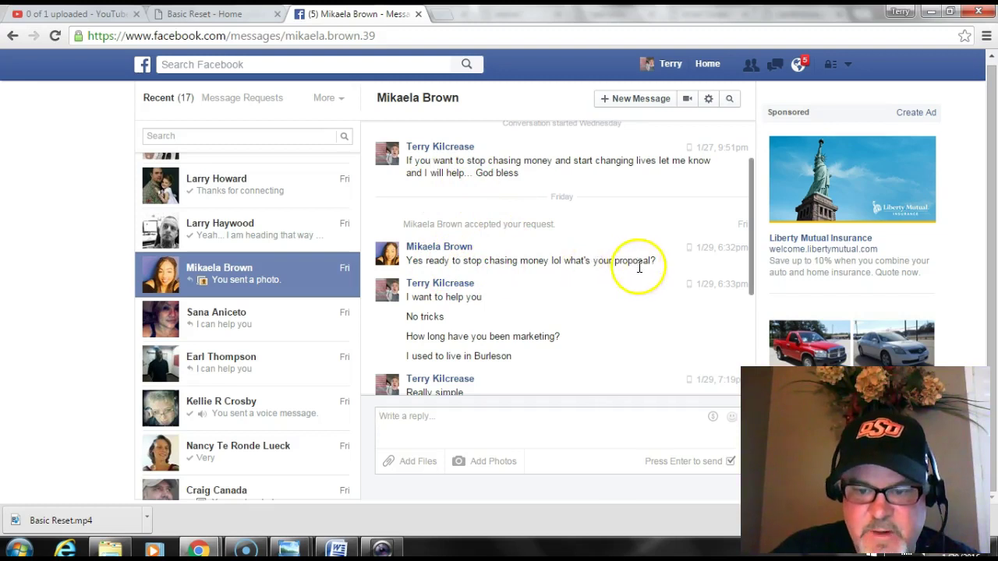
scroll(588, 326, down, 2)
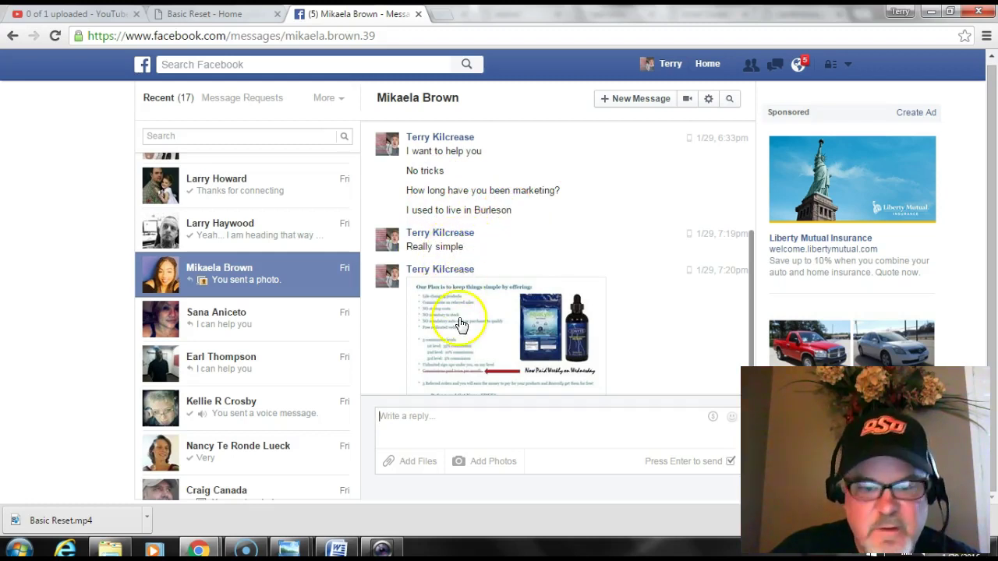
scroll(461, 324, down, 1)
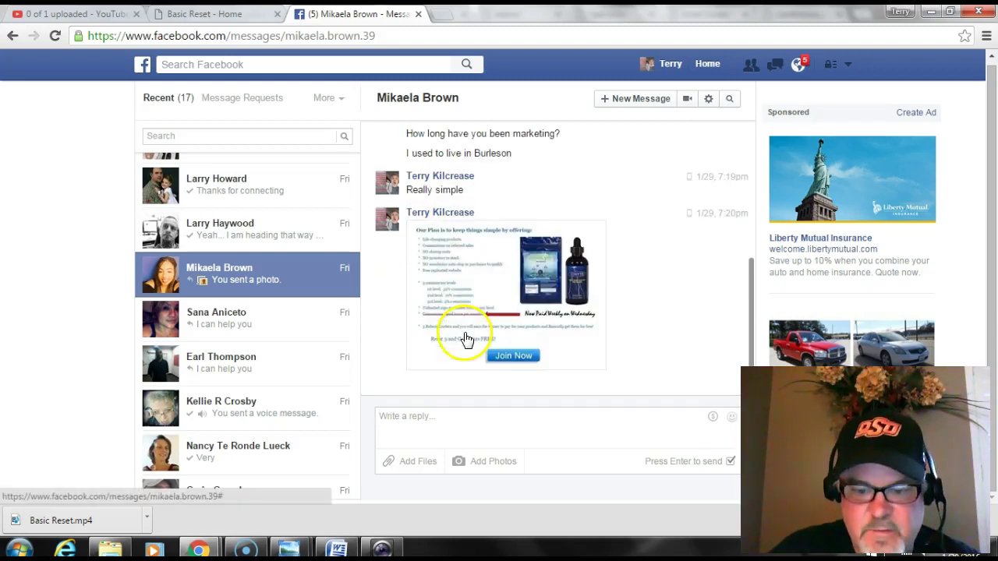
click(458, 423)
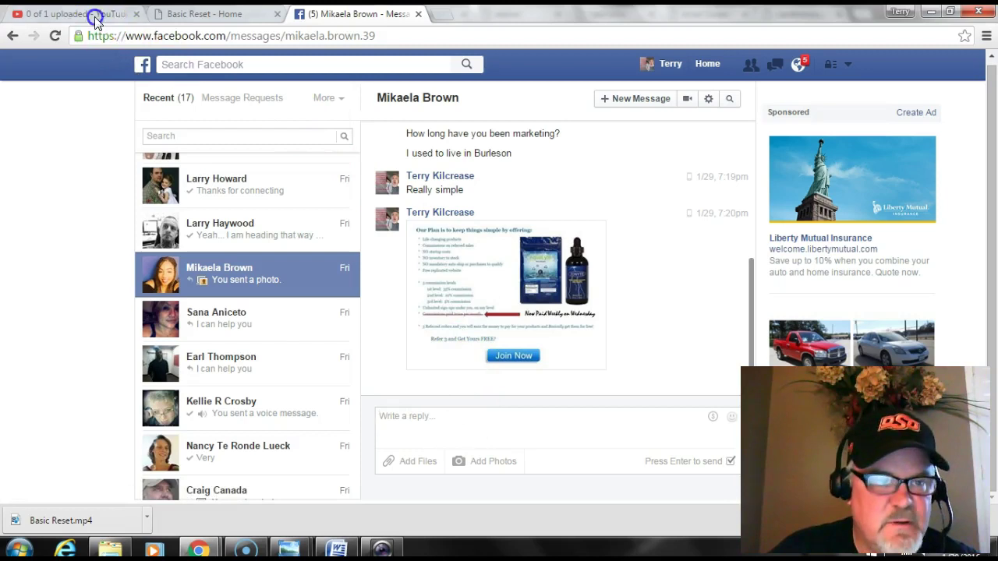
click(95, 16)
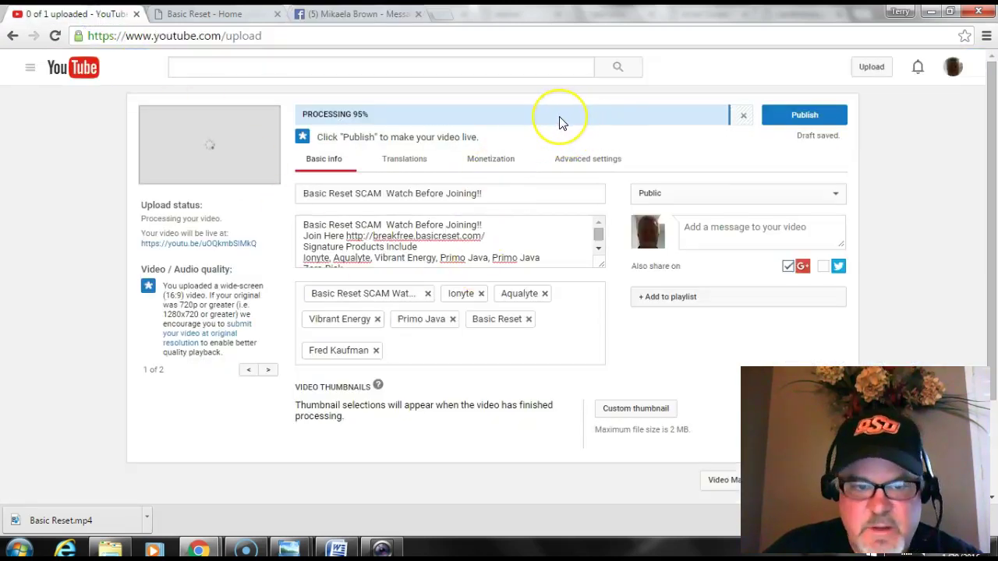
click(572, 336)
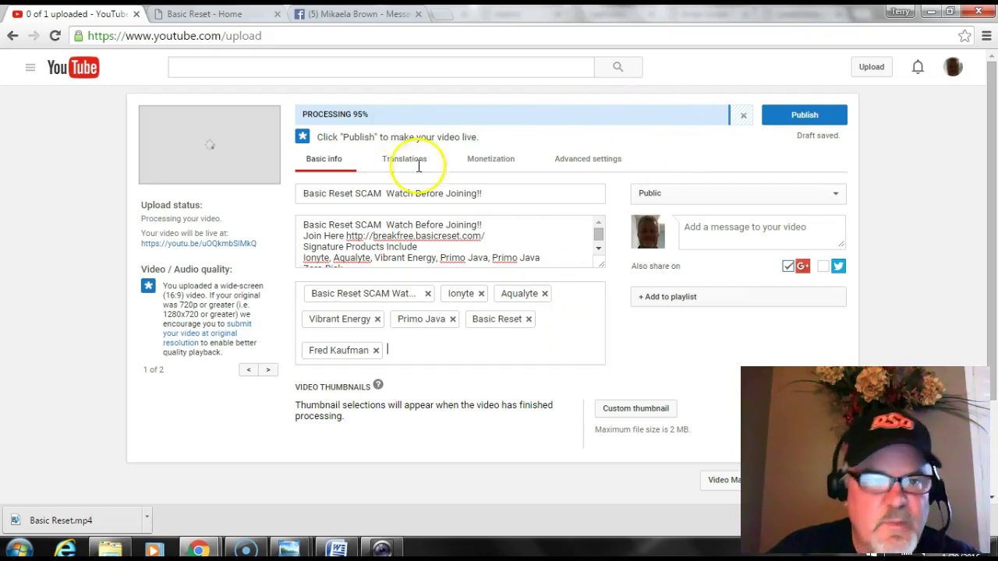
click(333, 15)
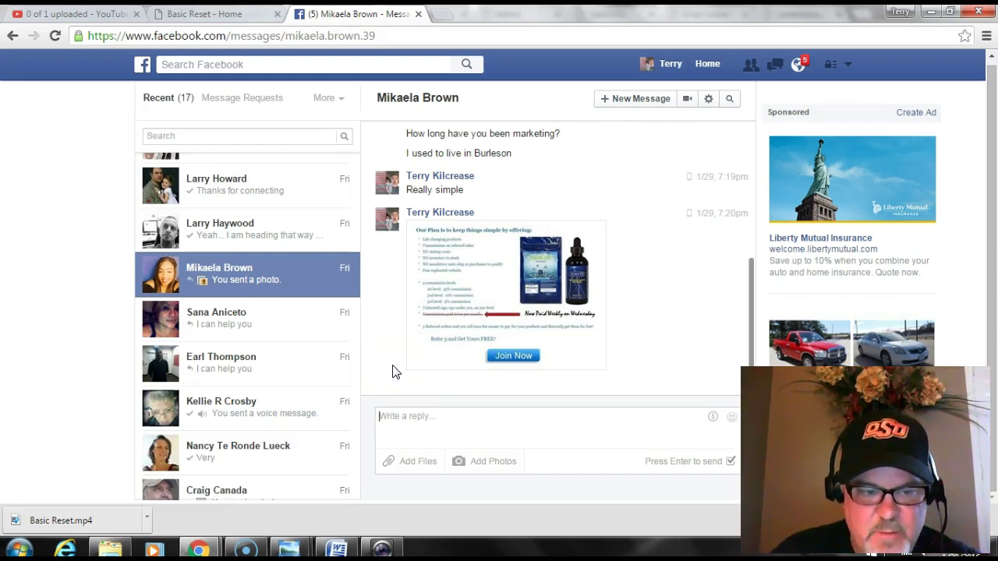
- Search Facebook for 'work at' and open the Work At Home group (25,930 members)
click(261, 67)
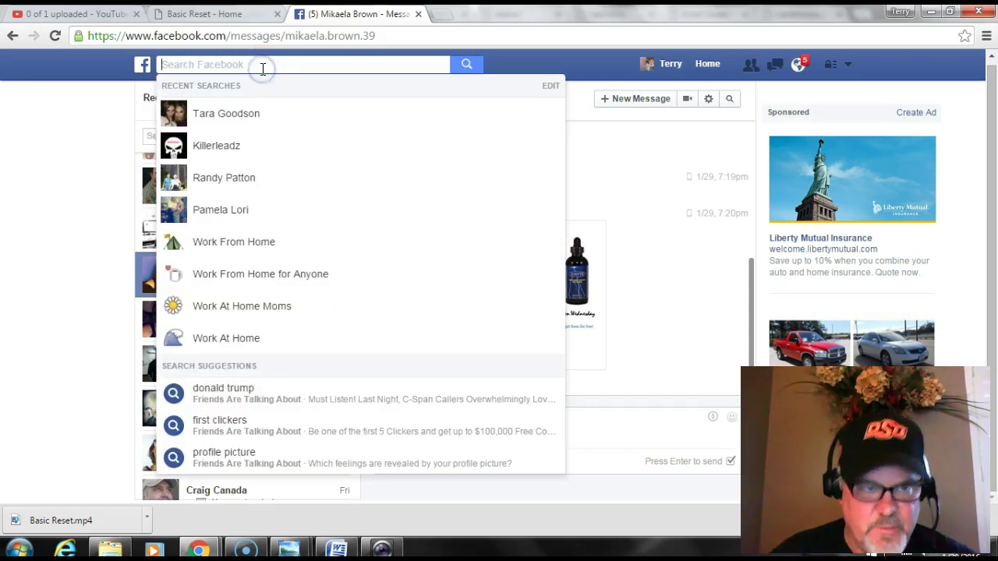
text(work at)
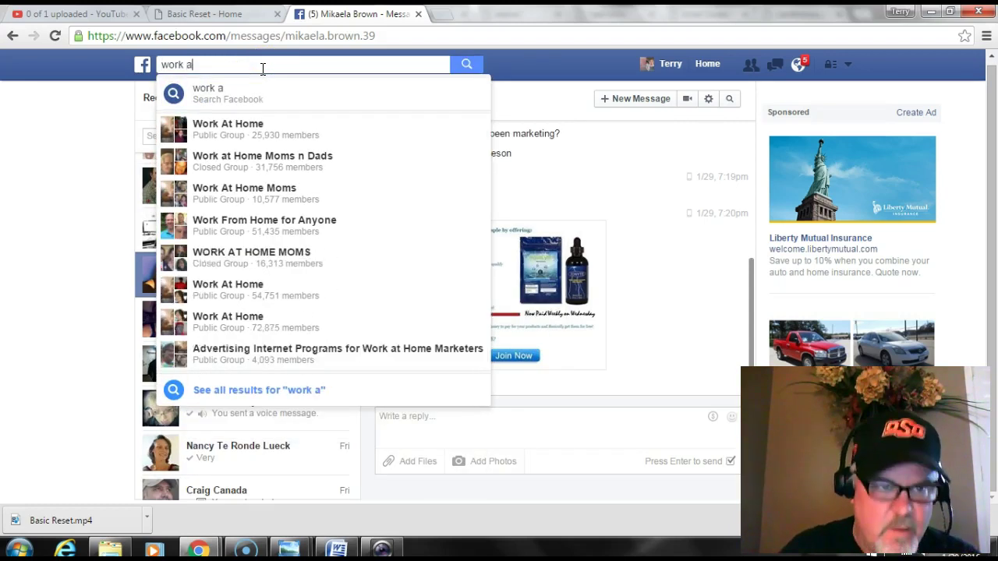
click(222, 130)
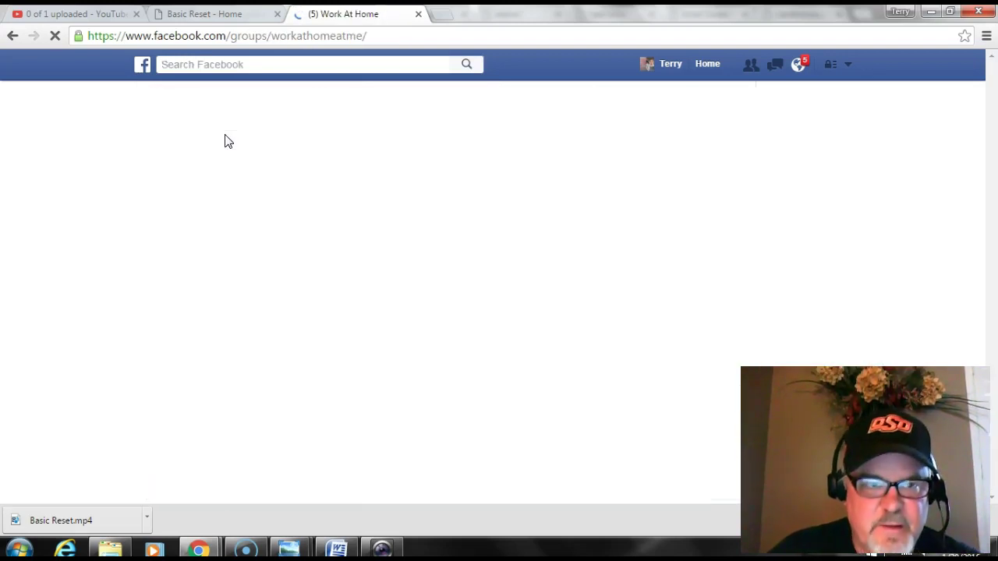
- Scroll through the Work At Home group's recent money-making posts
scroll(452, 390, down, 6)
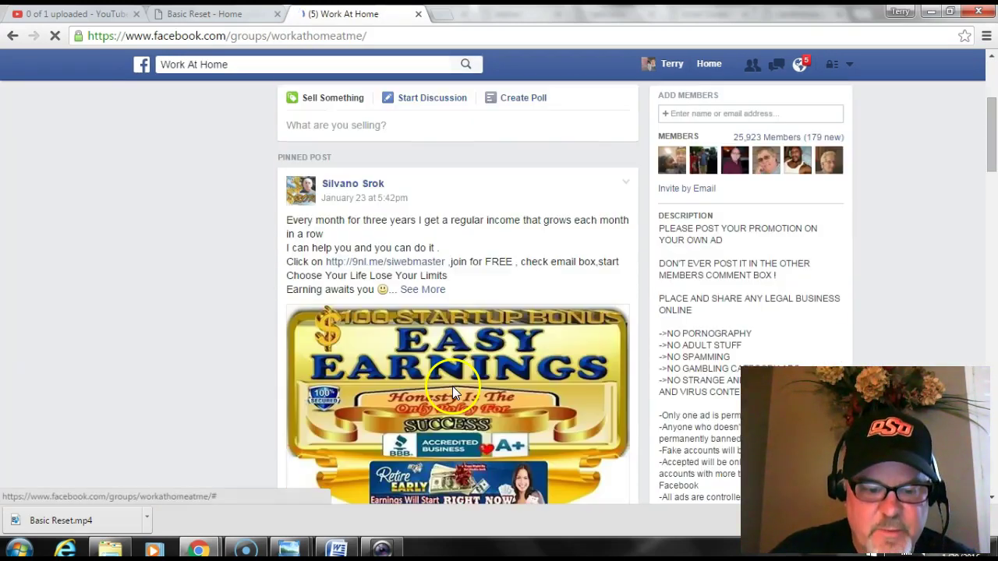
scroll(453, 389, down, 8)
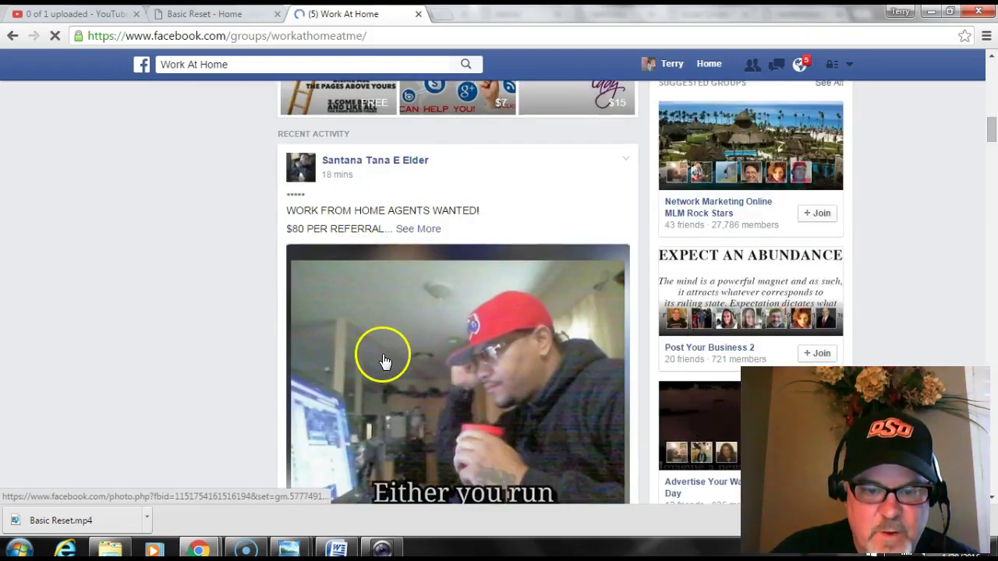
scroll(383, 357, down, 4)
scroll(402, 379, down, 9)
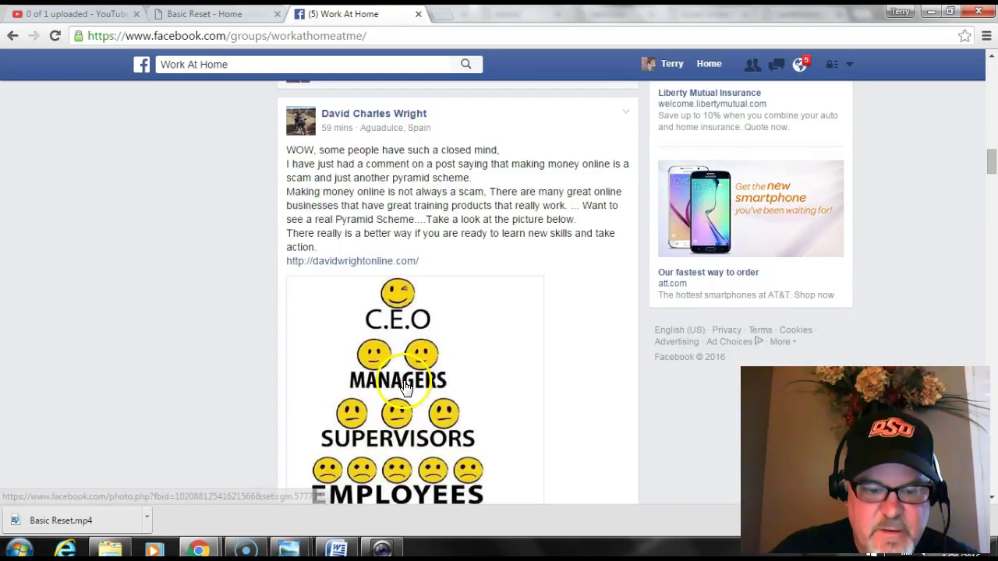
scroll(428, 382, down, 10)
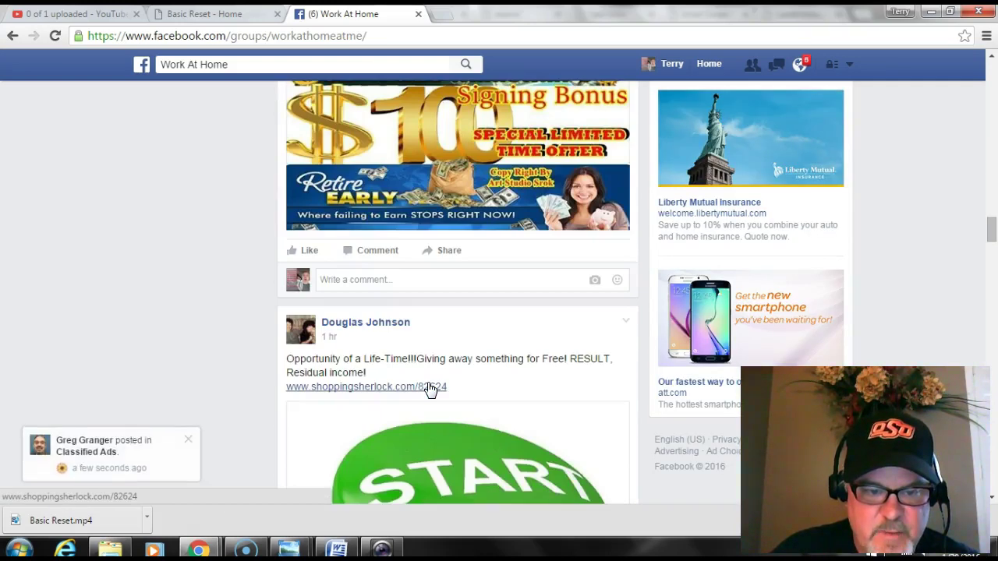
scroll(430, 389, down, 8)
scroll(430, 389, down, 5)
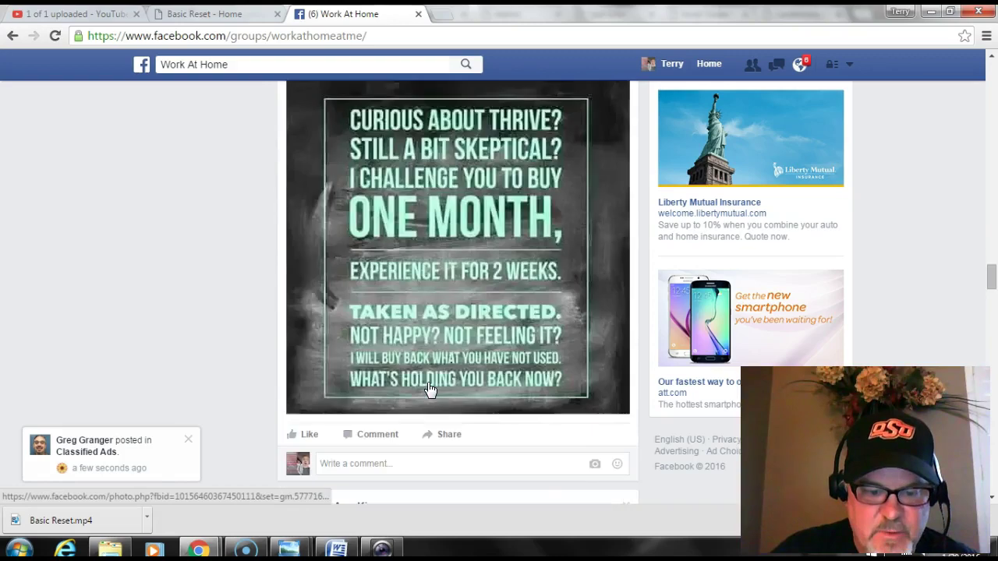
scroll(430, 389, down, 4)
scroll(430, 389, down, 4)
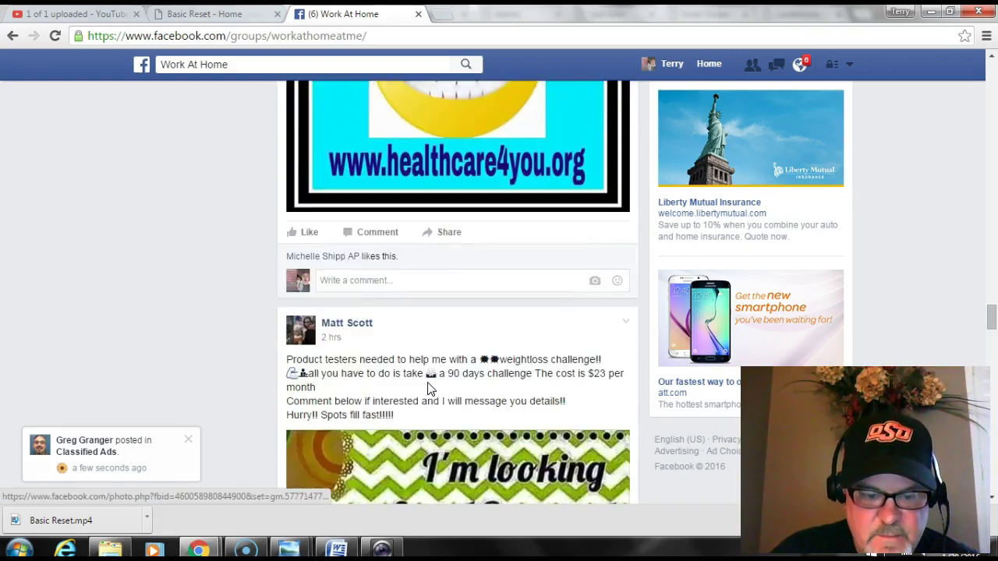
scroll(430, 389, down, 12)
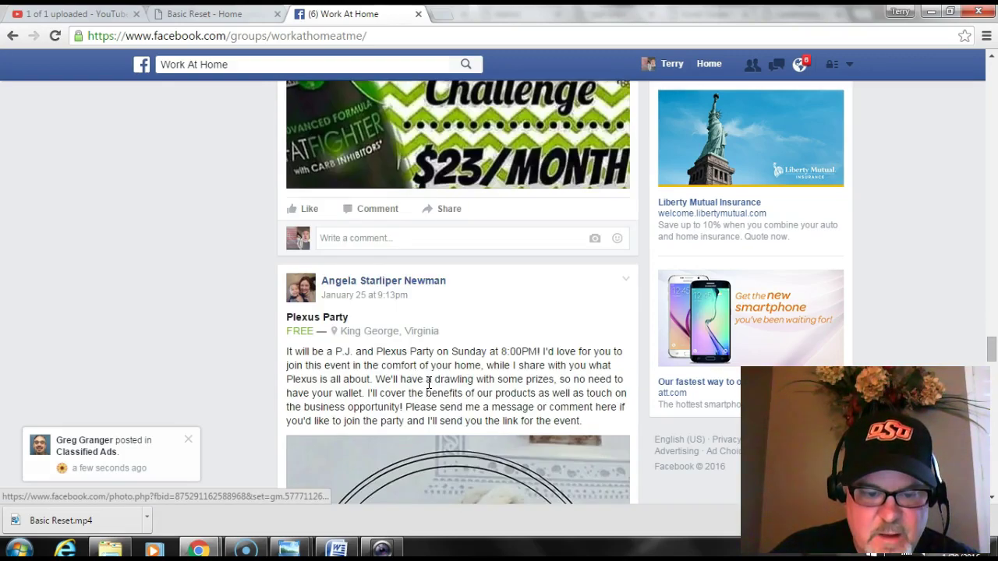
scroll(429, 386, down, 4)
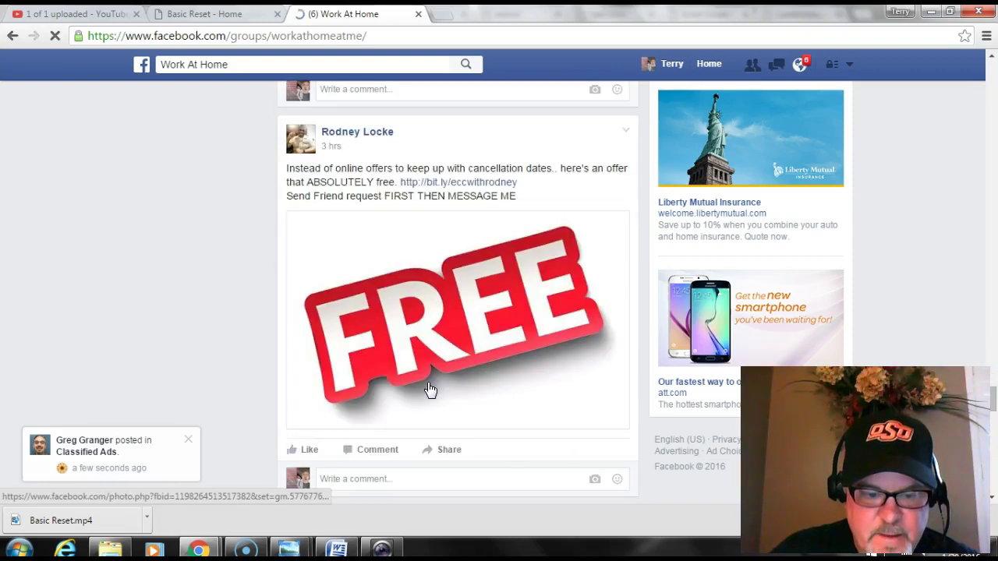
scroll(430, 389, down, 8)
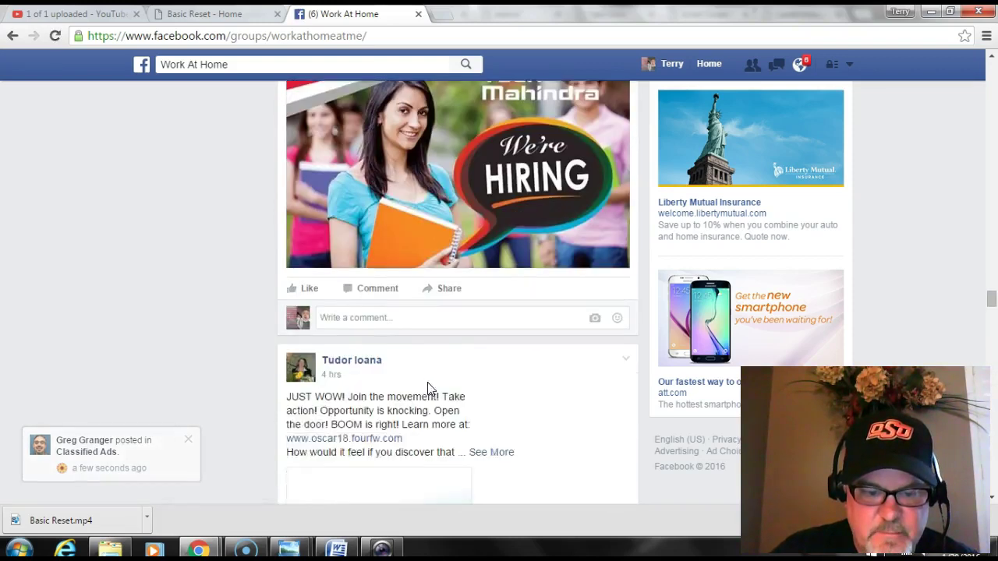
scroll(431, 389, down, 10)
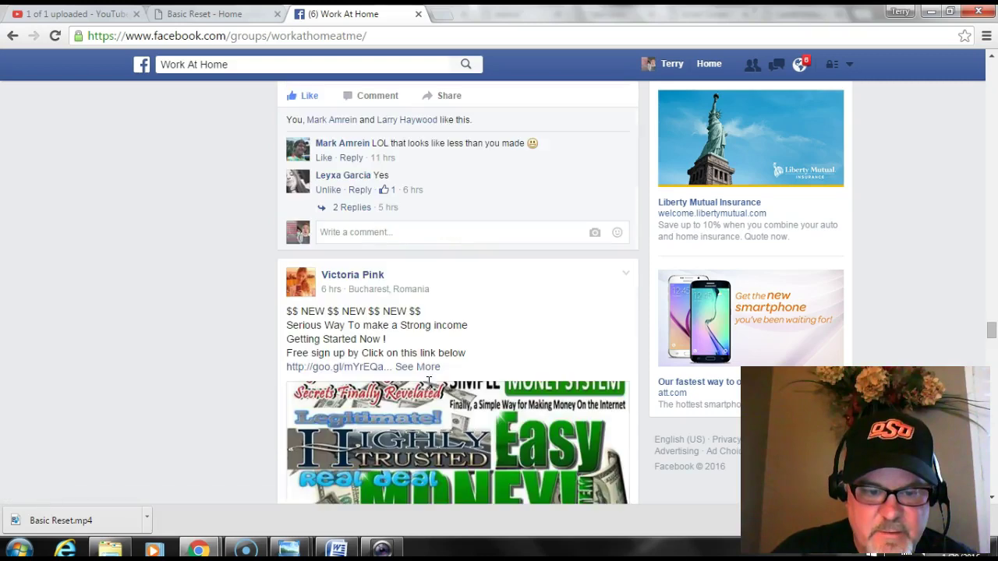
scroll(430, 387, down, 4)
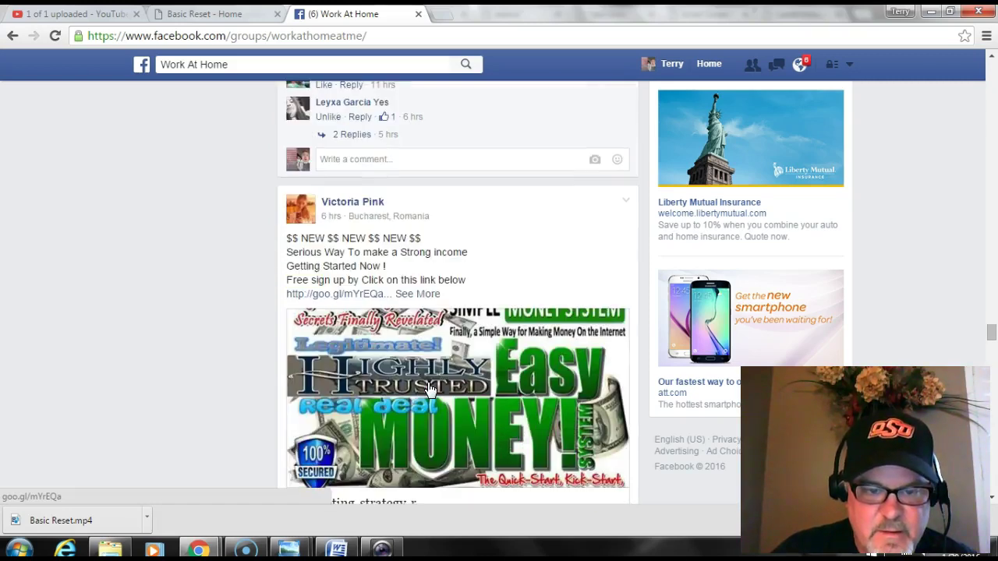
scroll(429, 382, up, 7)
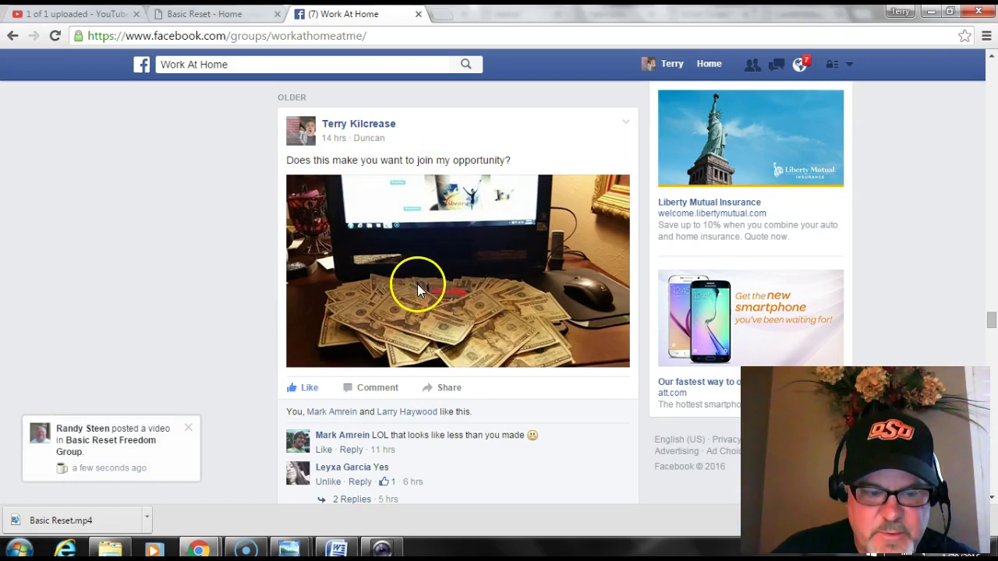
scroll(431, 390, down, 2)
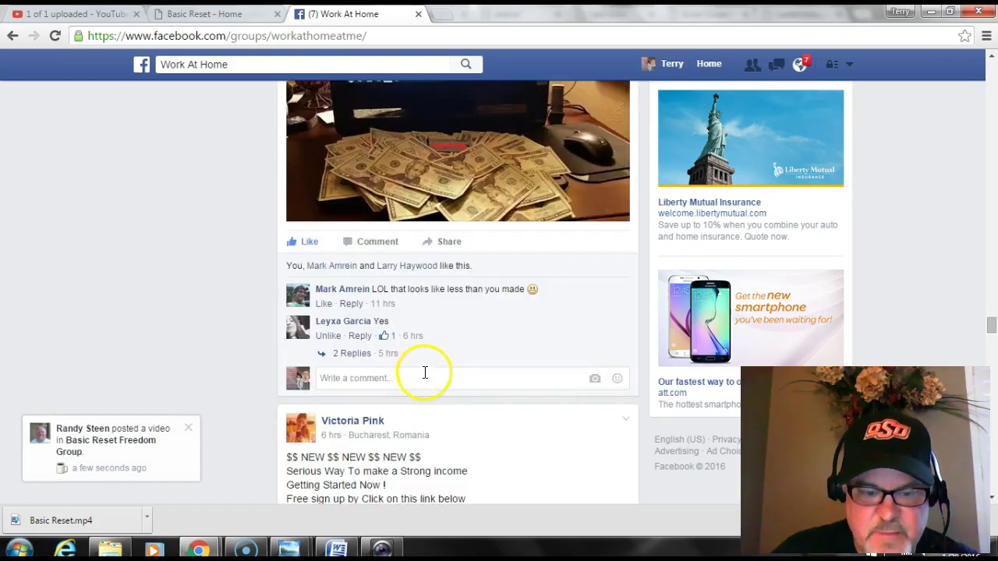
scroll(425, 369, up, 6)
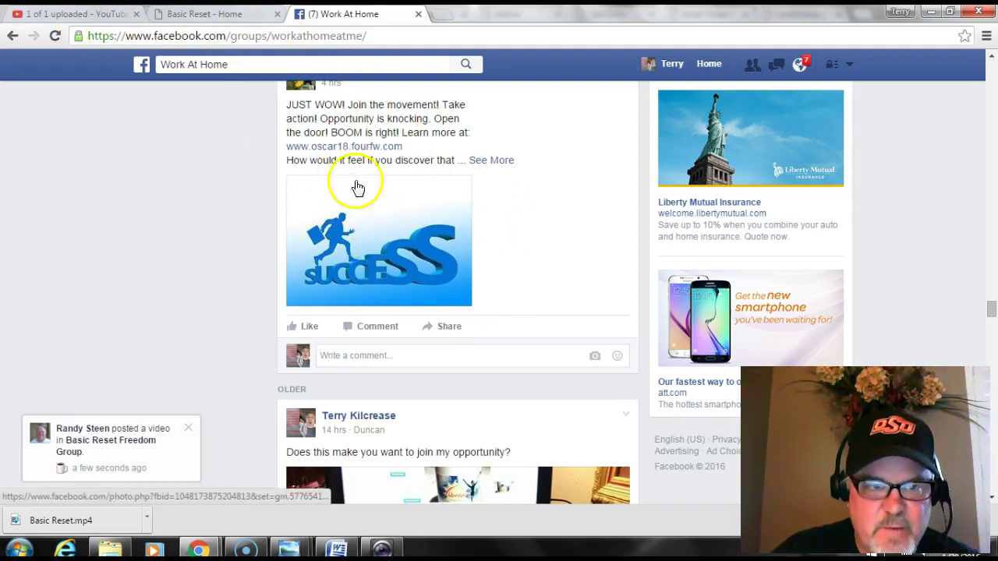
click(242, 66)
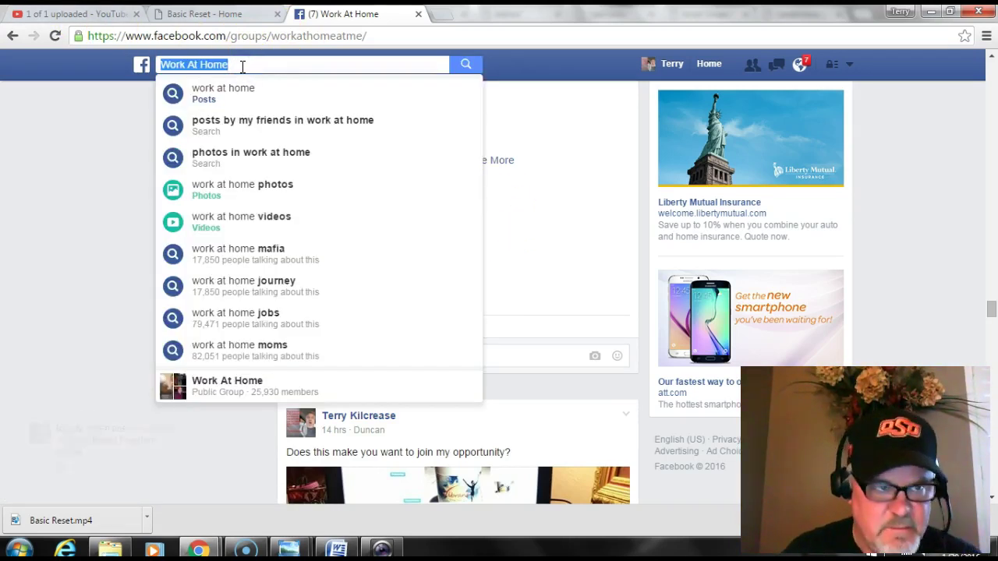
text(work)
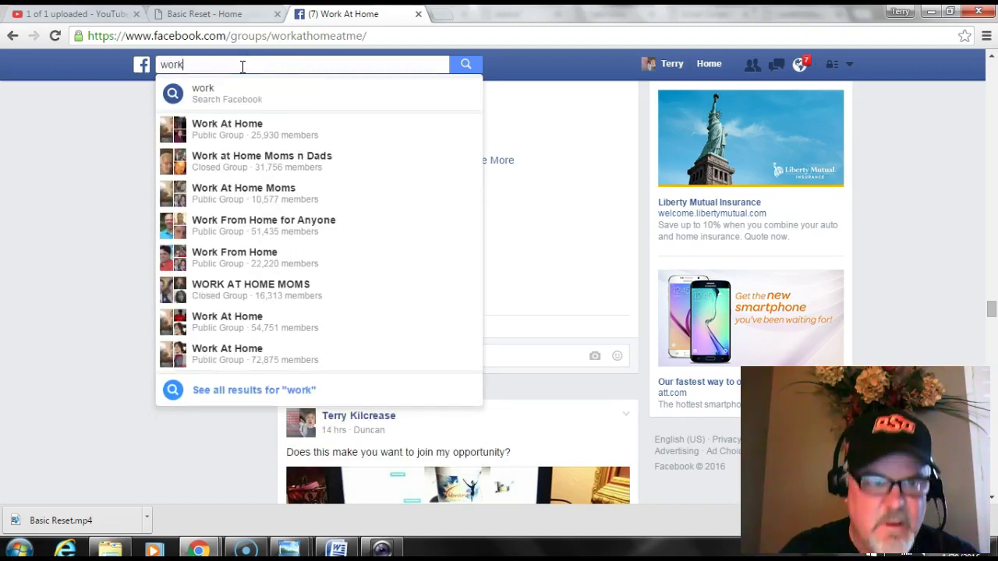
click(234, 190)
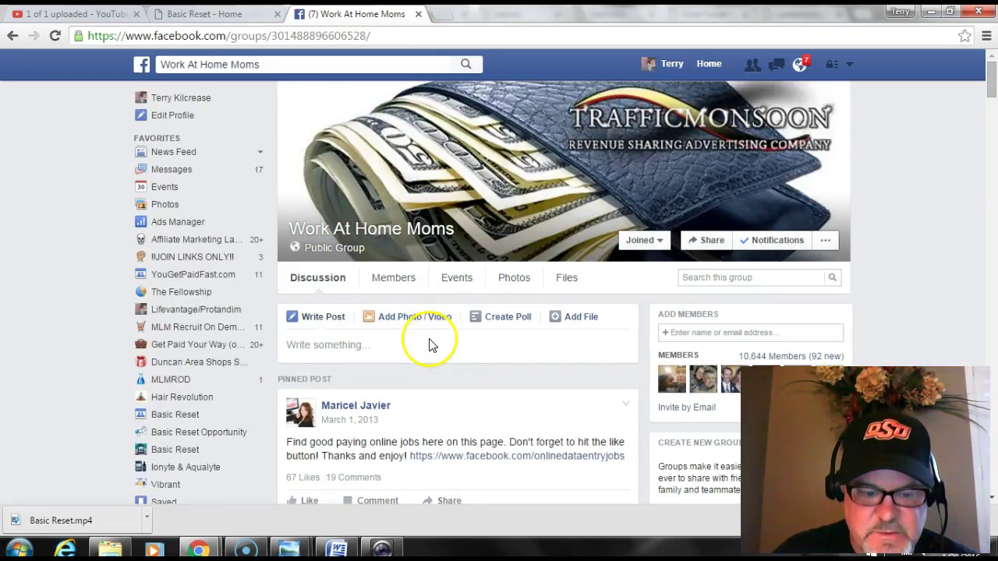
scroll(428, 345, down, 6)
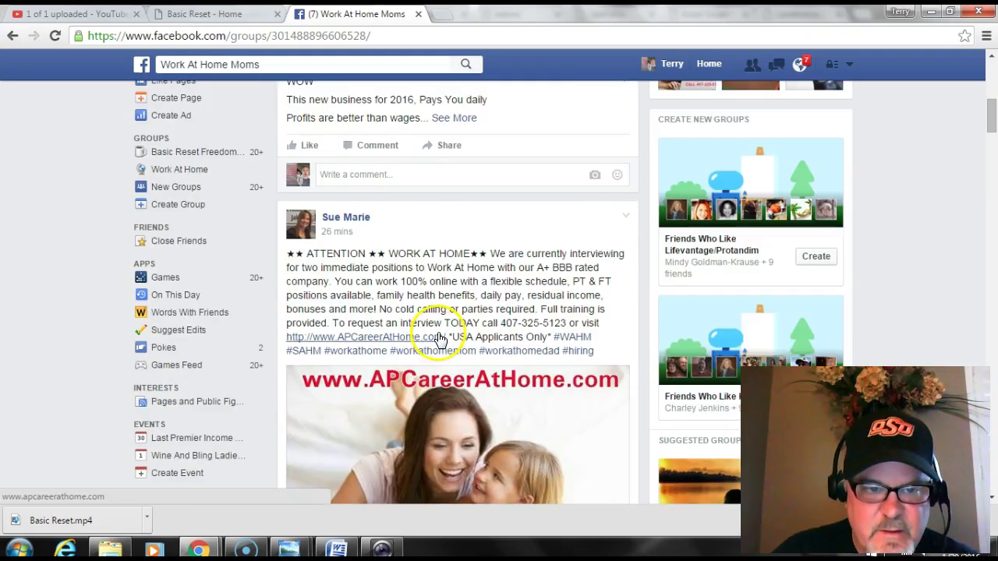
scroll(439, 337, down, 10)
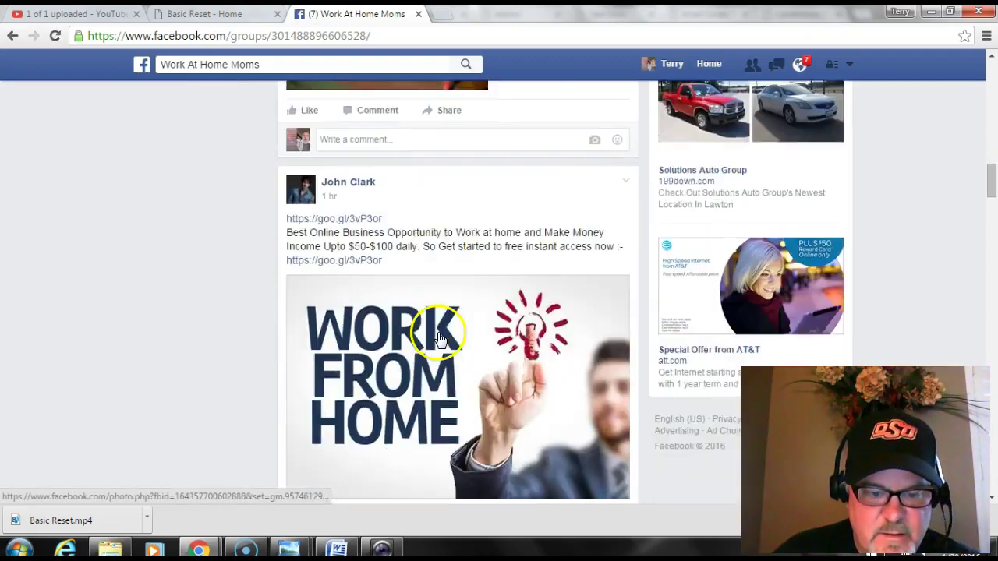
scroll(438, 337, down, 3)
scroll(439, 338, down, 6)
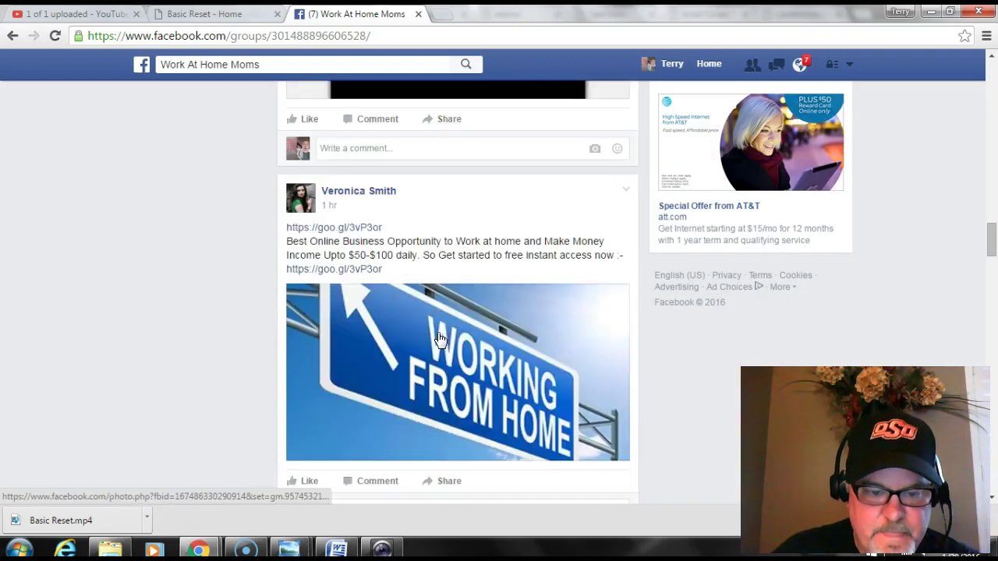
scroll(439, 339, down, 4)
scroll(439, 339, down, 5)
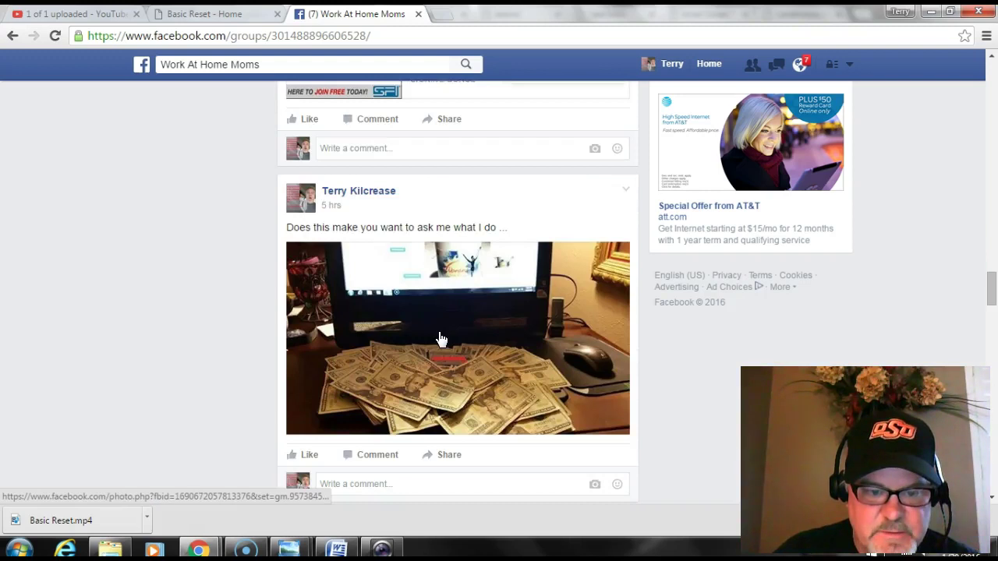
scroll(441, 339, down, 5)
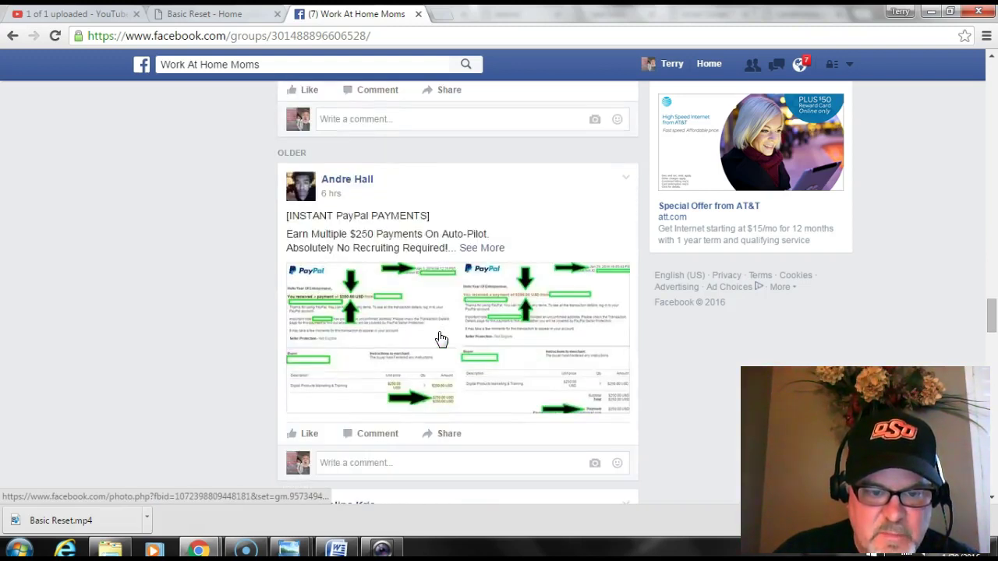
scroll(439, 338, down, 8)
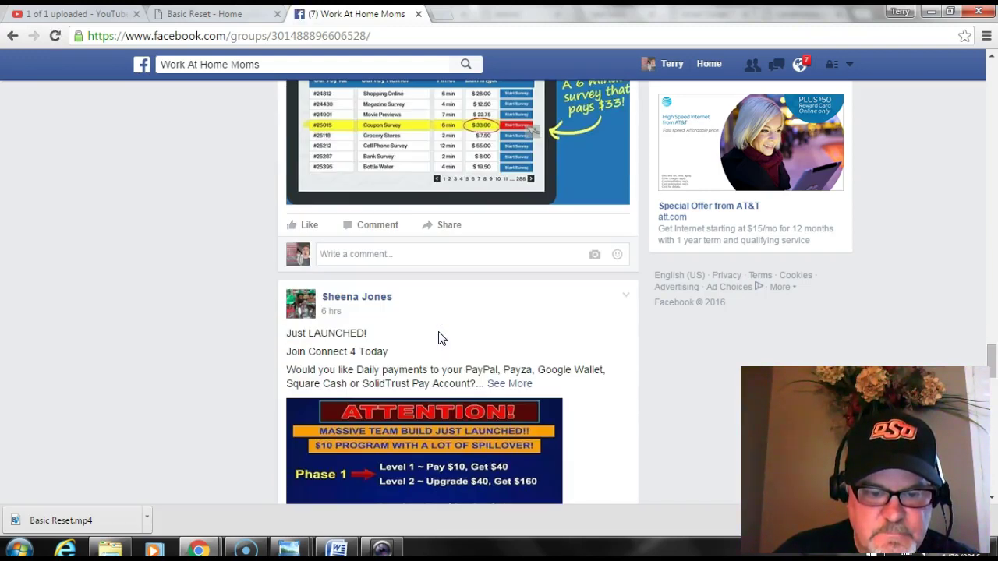
scroll(439, 339, down, 10)
scroll(441, 339, down, 9)
scroll(439, 339, down, 5)
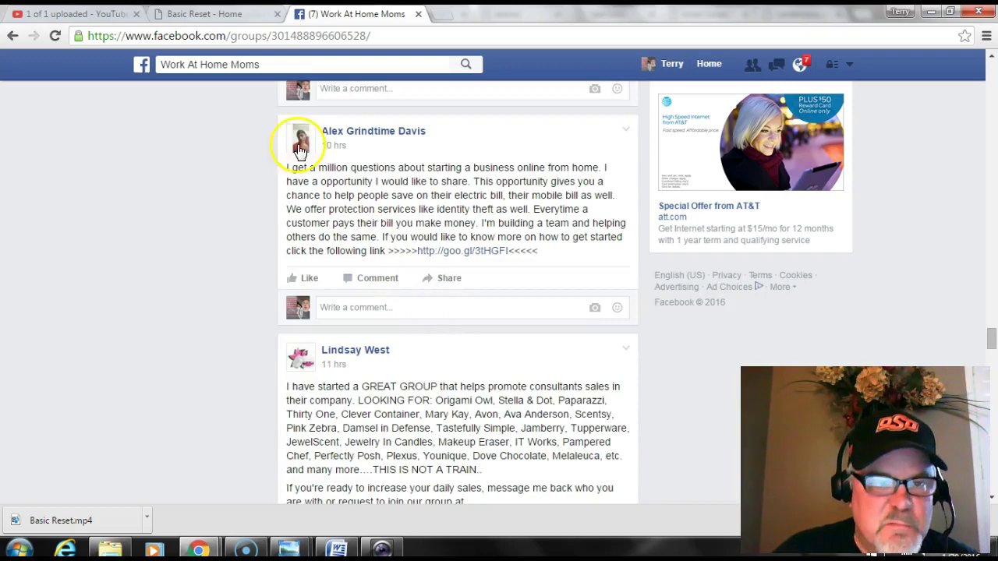
- Search 'work' and open the 54,651-member Work At Home public group, scrolling its feed
click(269, 63)
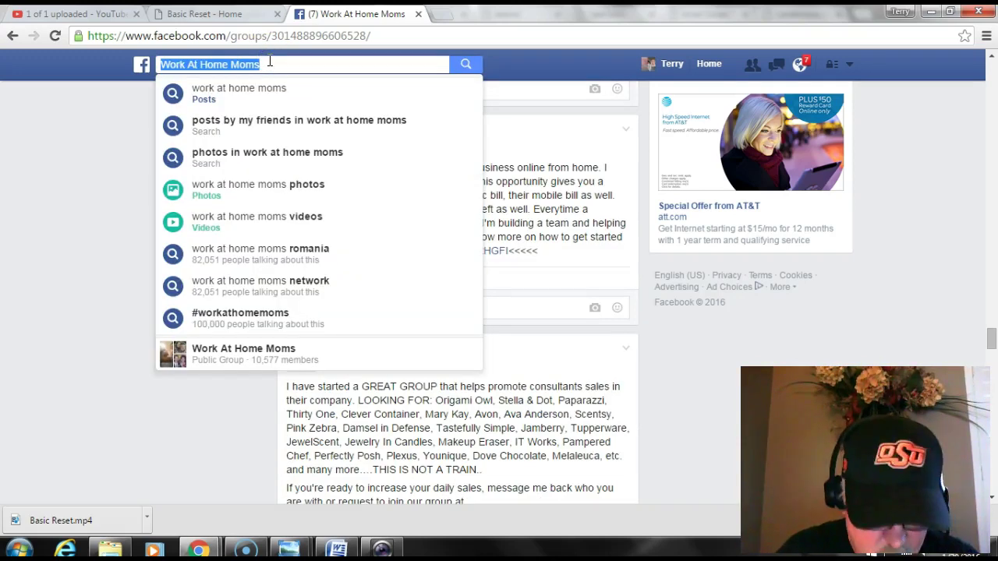
text(work)
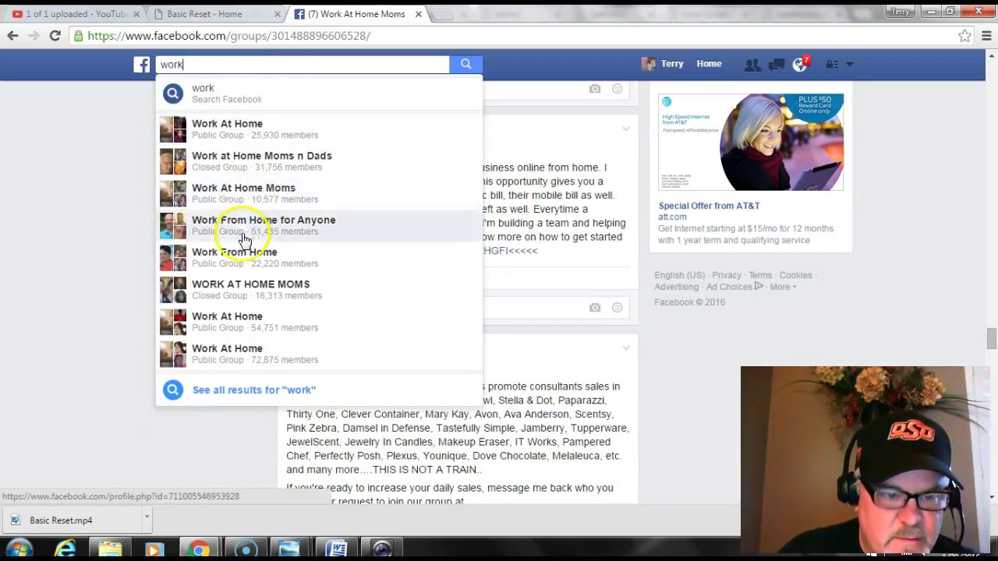
click(232, 316)
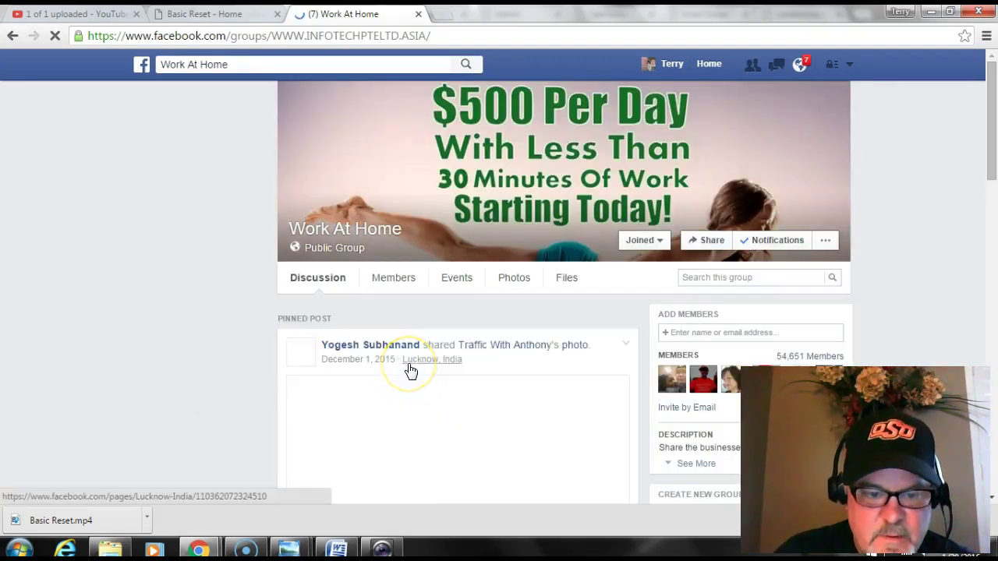
scroll(407, 367, down, 5)
scroll(424, 365, down, 1)
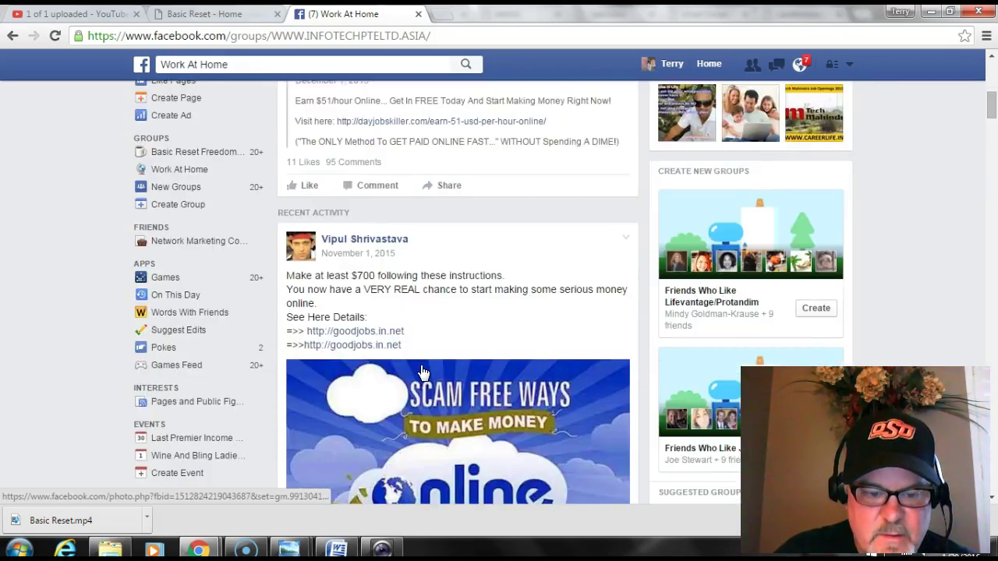
scroll(421, 372, down, 10)
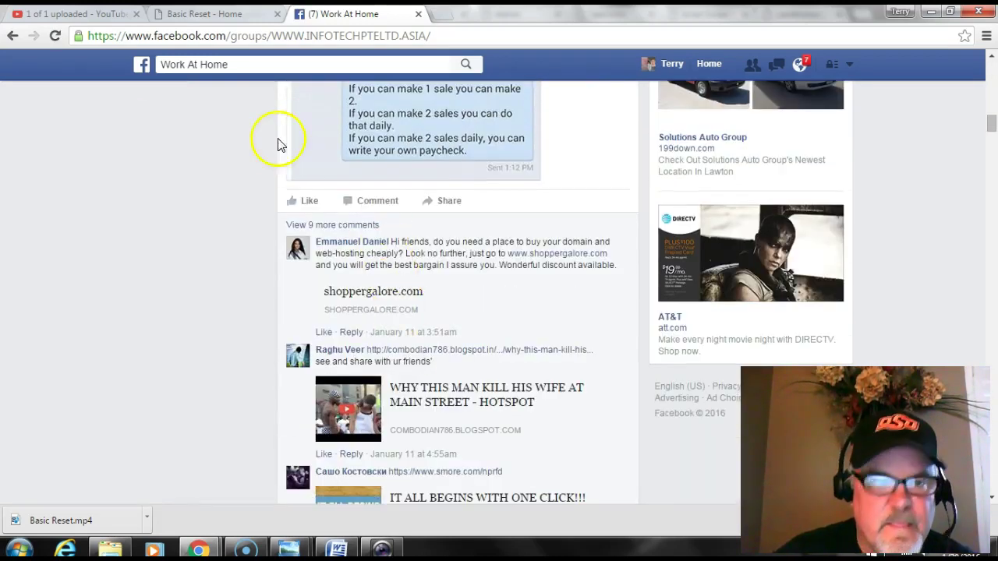
- Search 'work' again and open the Work From Home group
click(233, 64)
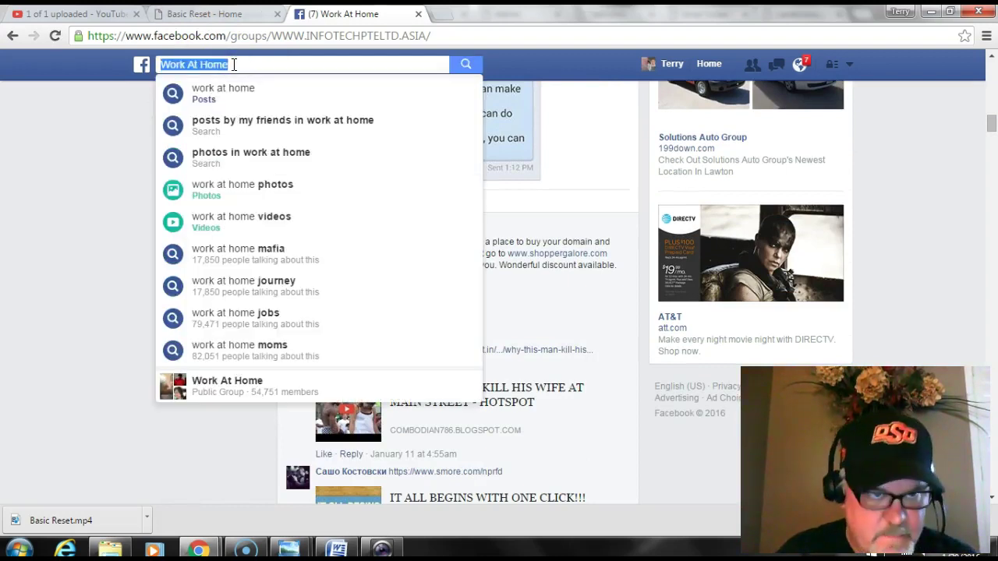
text(work)
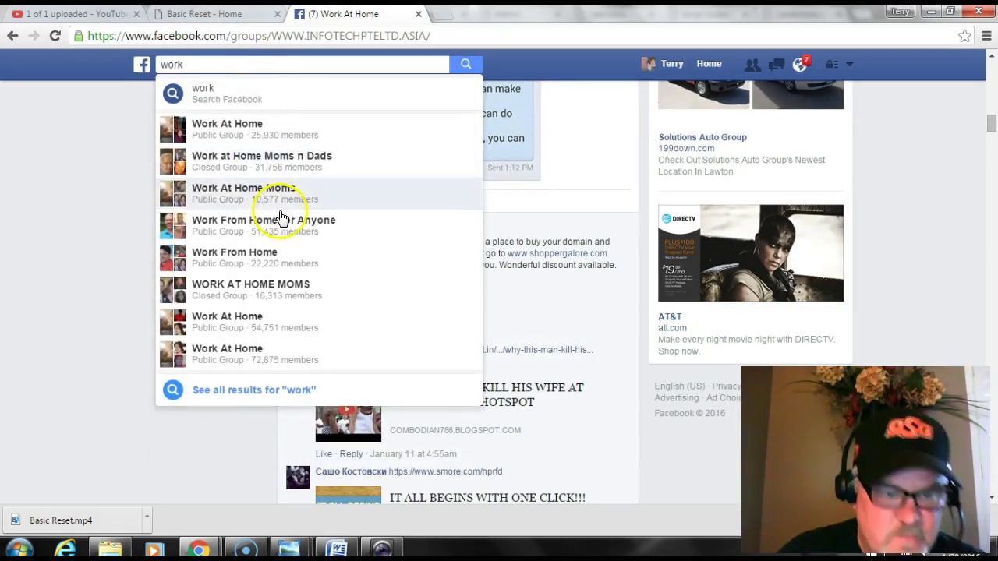
click(254, 254)
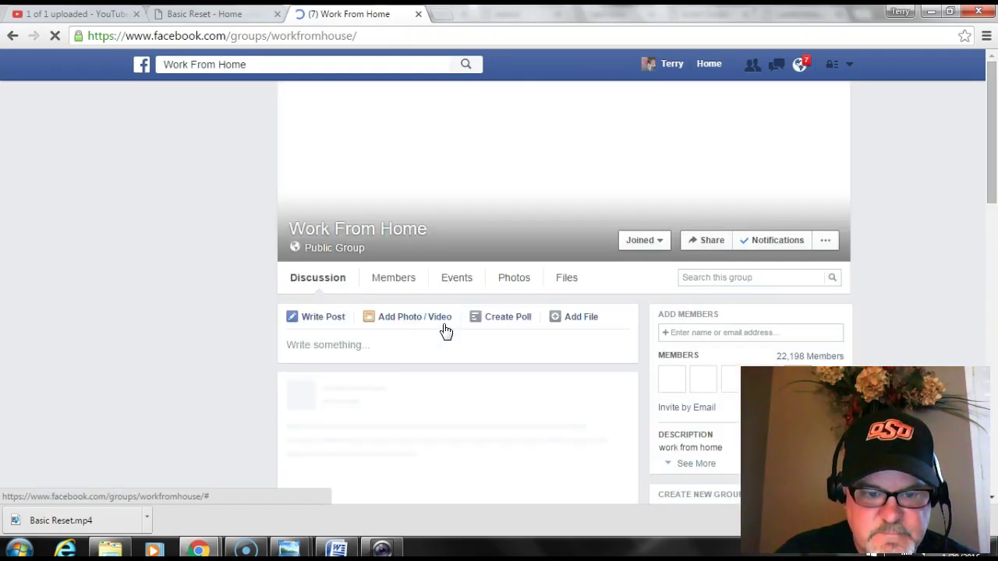
- Scroll through the Work From Home group's feed, then return to the YouTube upload tab
scroll(436, 343, down, 10)
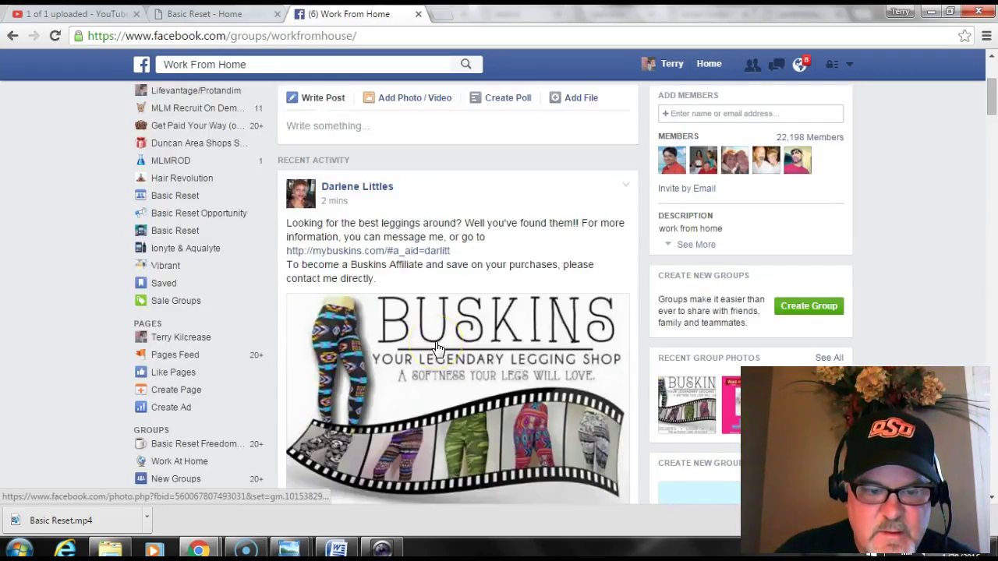
scroll(436, 347, down, 10)
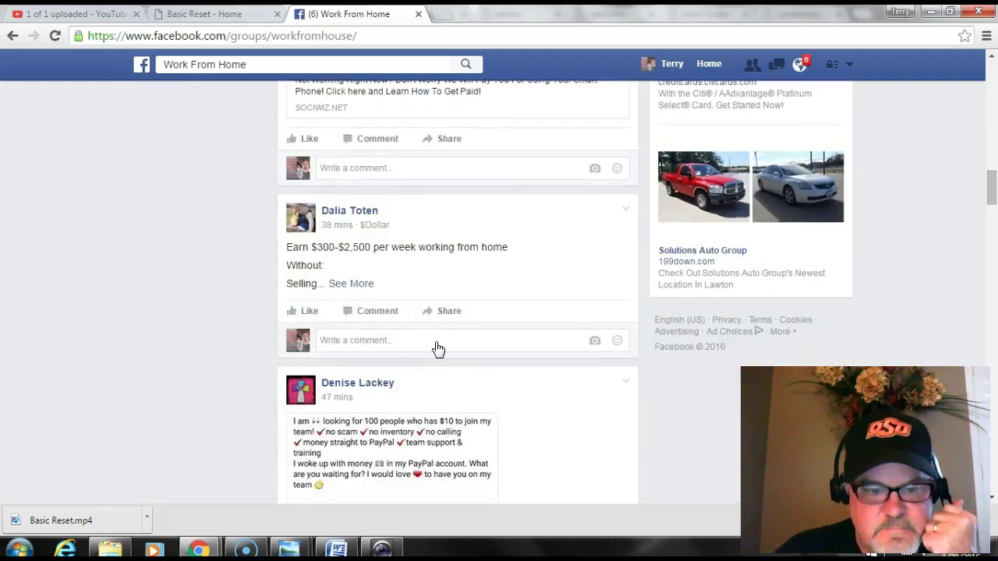
scroll(438, 349, down, 10)
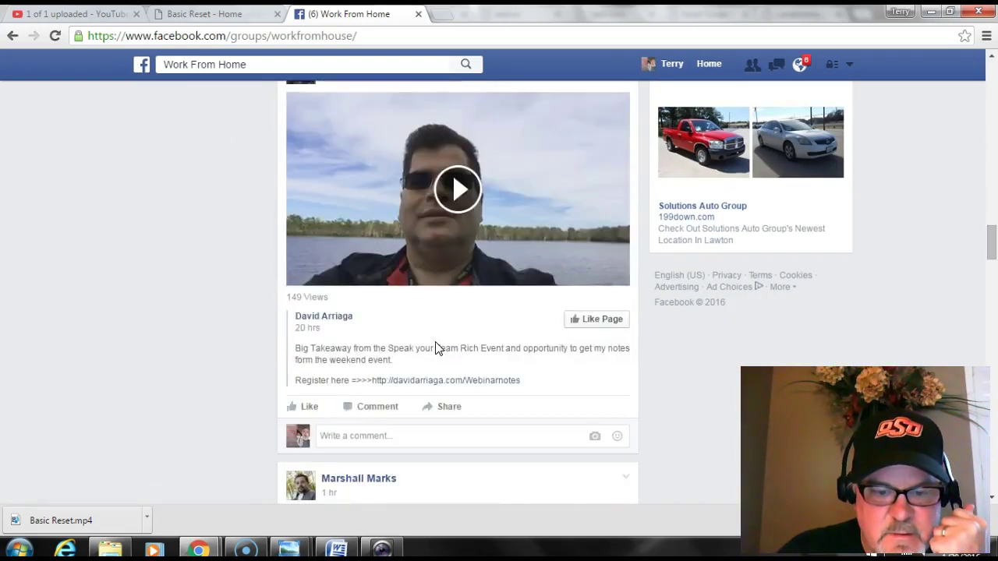
scroll(436, 348, down, 4)
scroll(437, 348, down, 10)
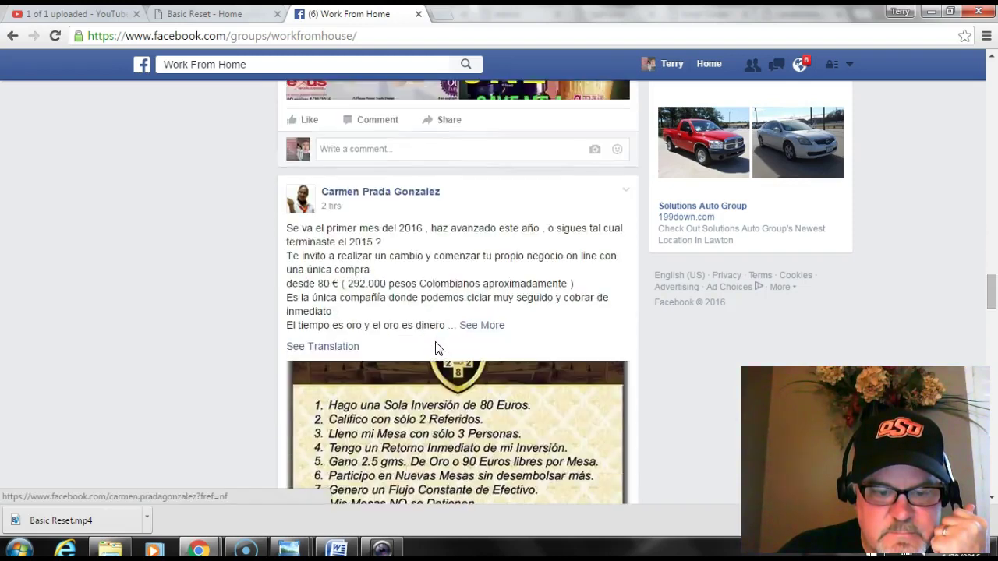
scroll(438, 348, down, 6)
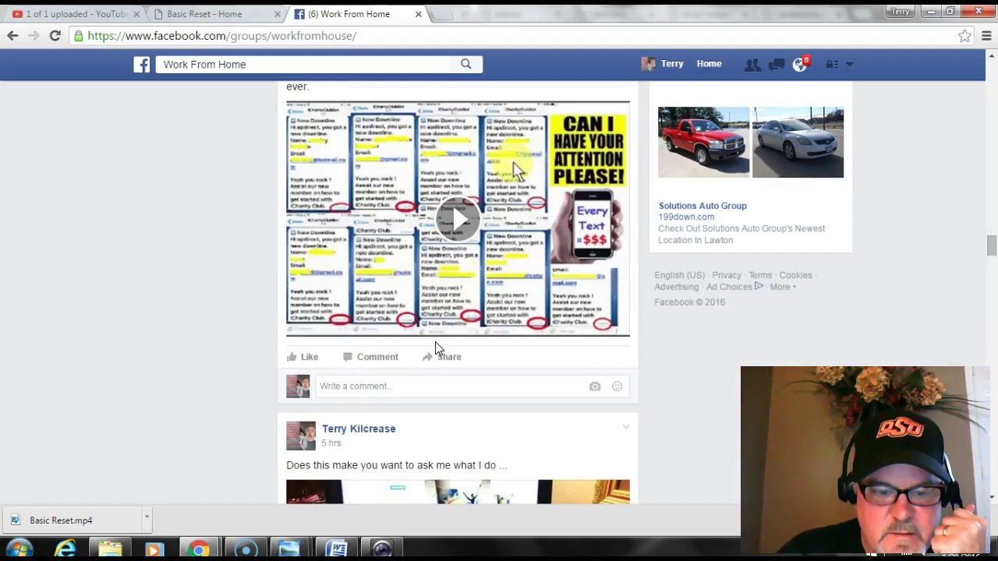
scroll(437, 348, down, 10)
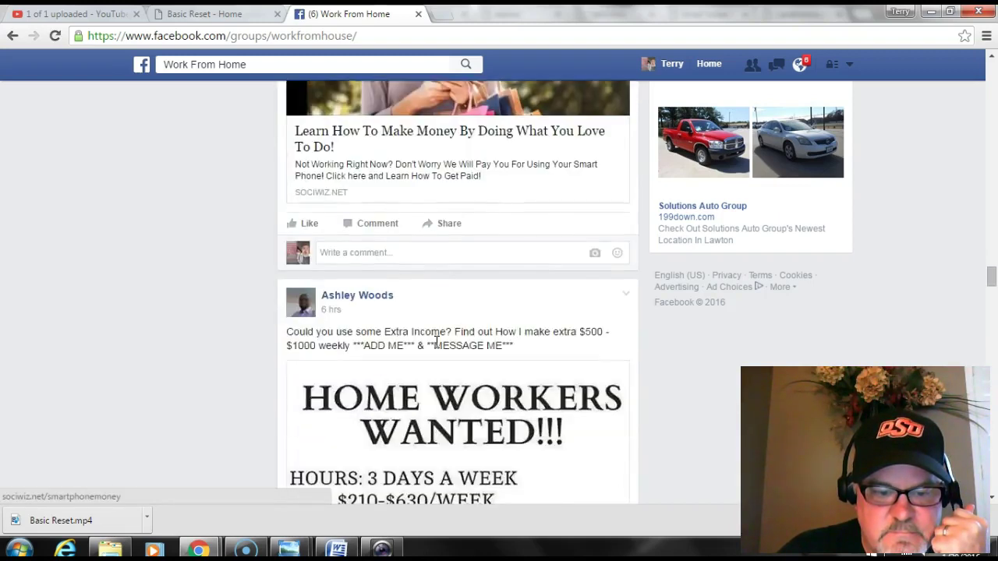
scroll(437, 342, down, 10)
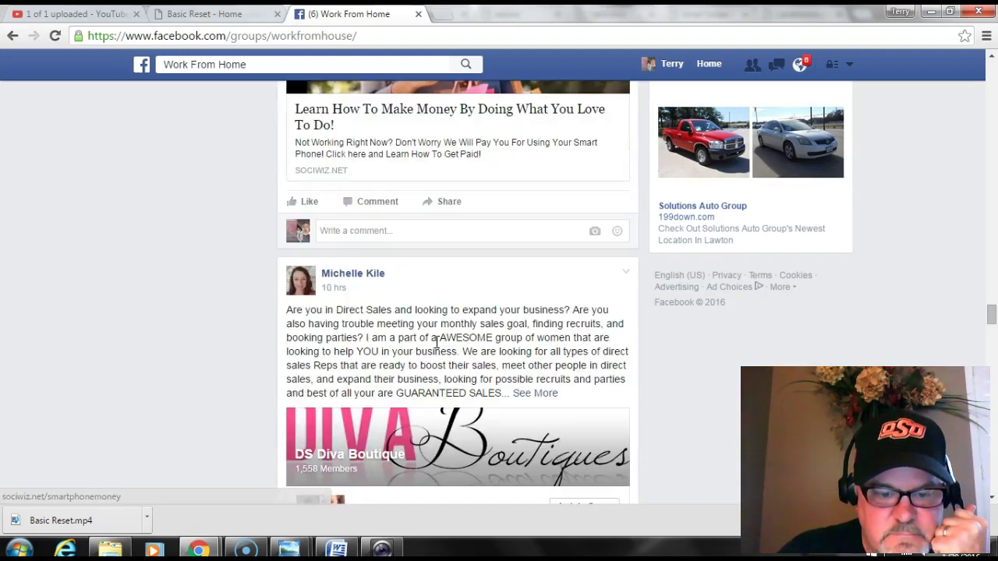
scroll(436, 343, down, 3)
scroll(434, 348, down, 7)
scroll(437, 348, down, 10)
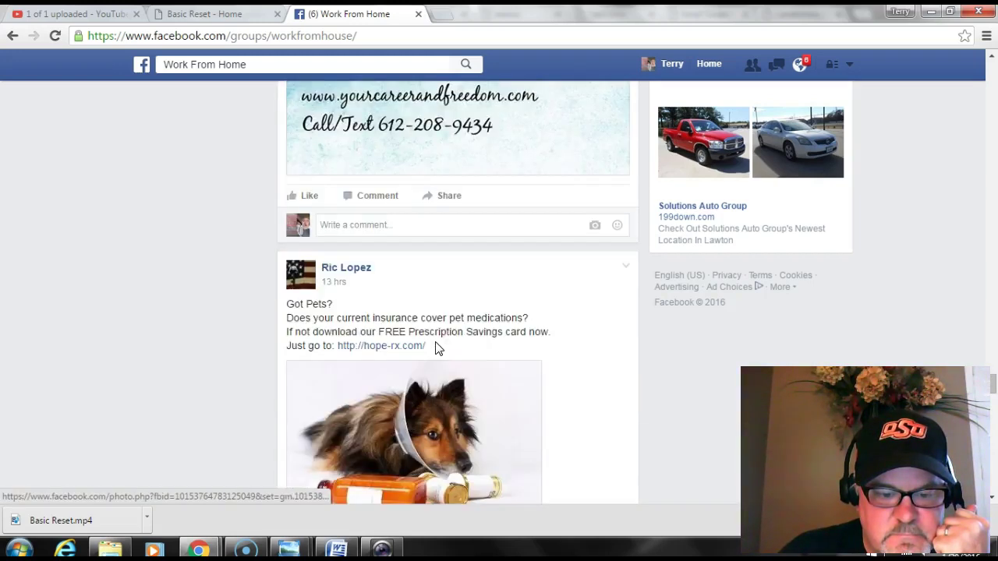
scroll(436, 348, down, 6)
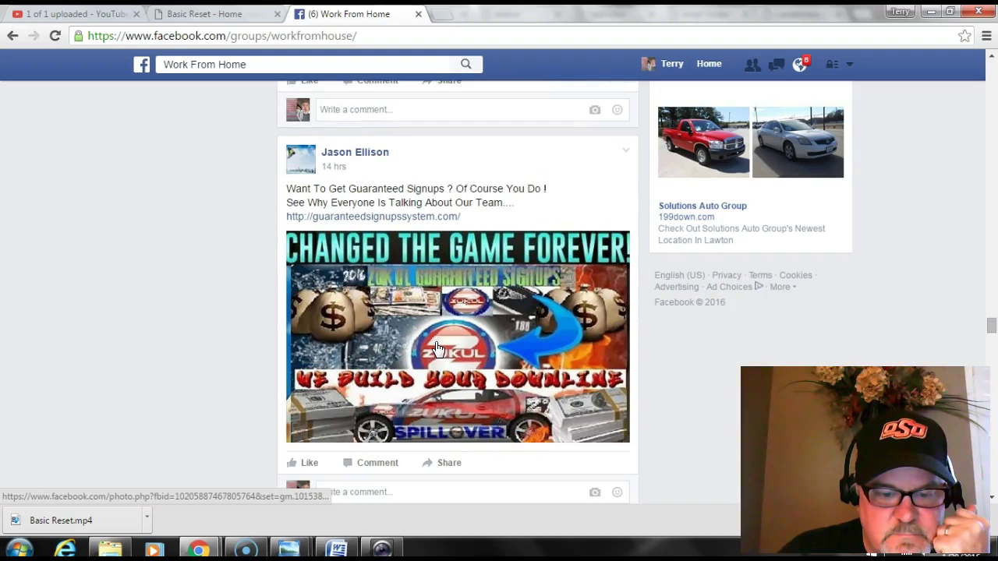
scroll(437, 348, down, 6)
scroll(436, 347, down, 10)
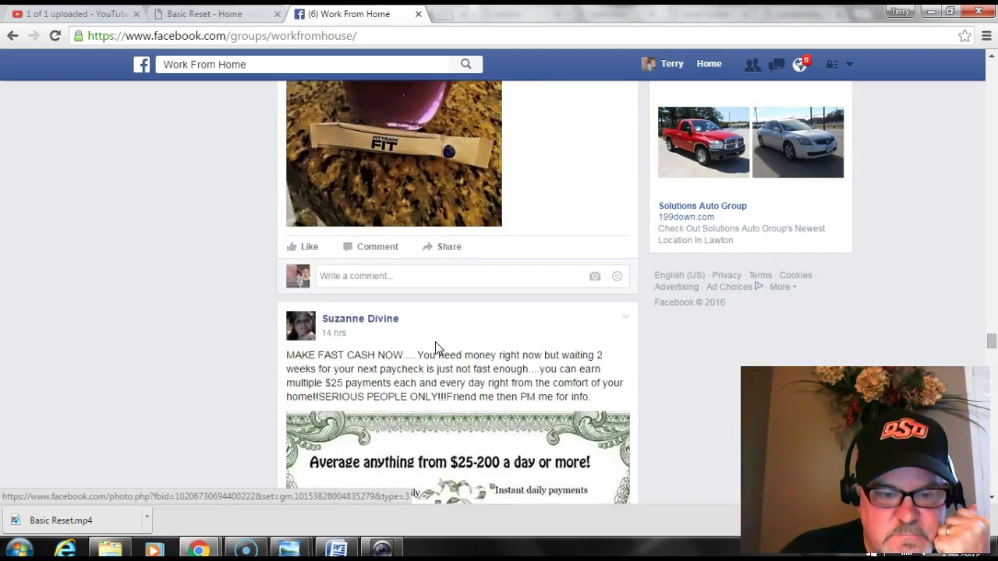
scroll(436, 348, down, 9)
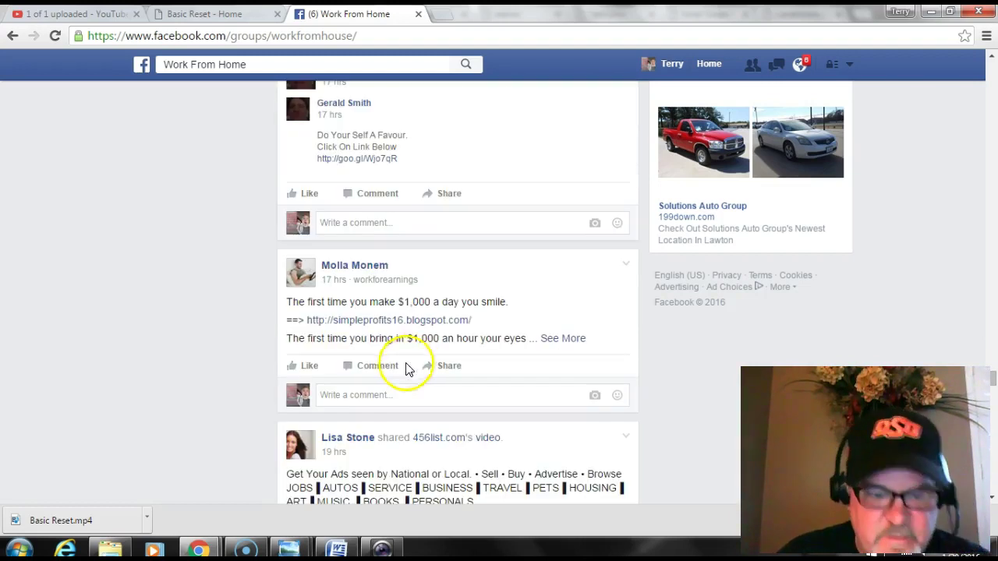
scroll(407, 367, down, 9)
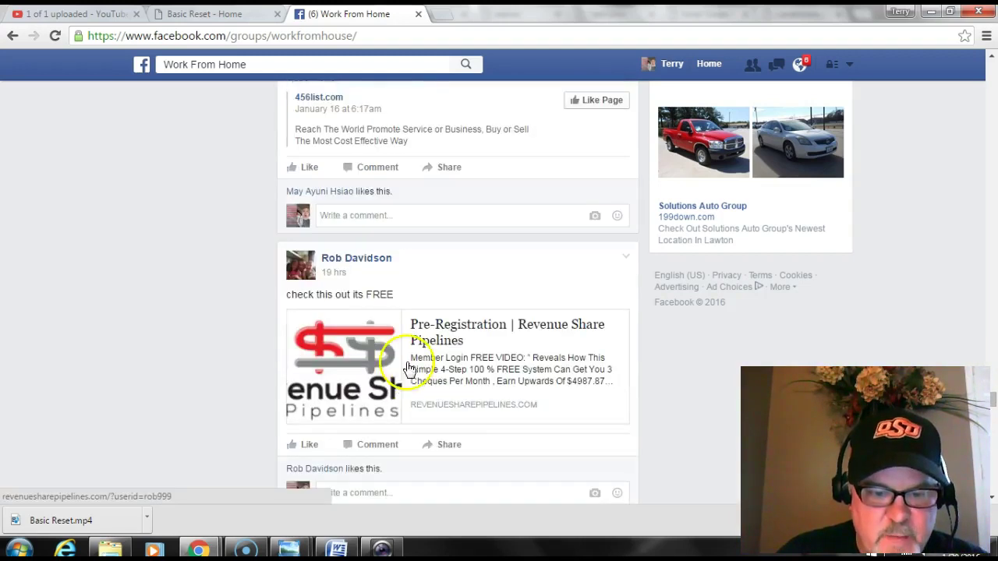
click(102, 13)
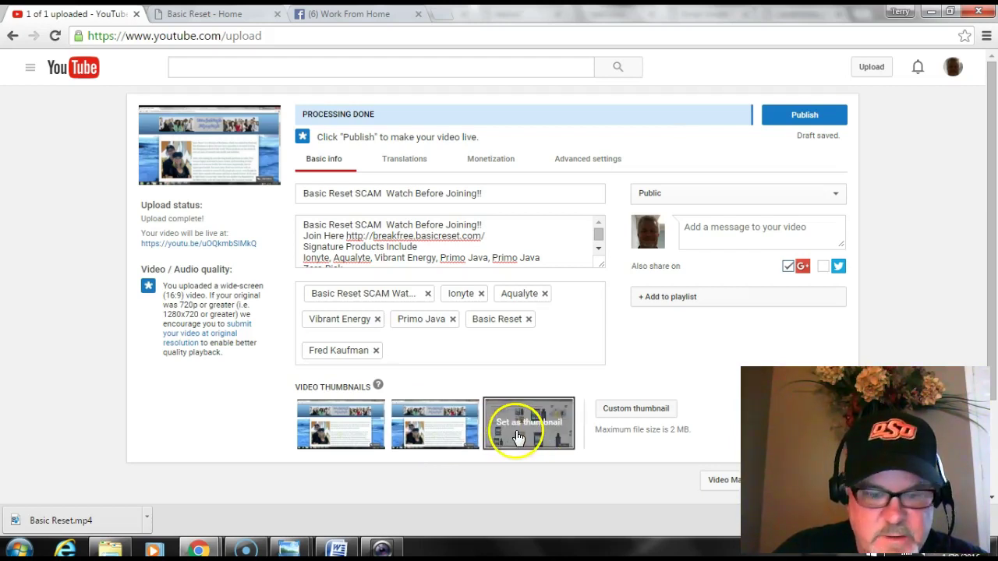
- Make the third frame, showing product bottles, the video thumbnail and publish
click(518, 437)
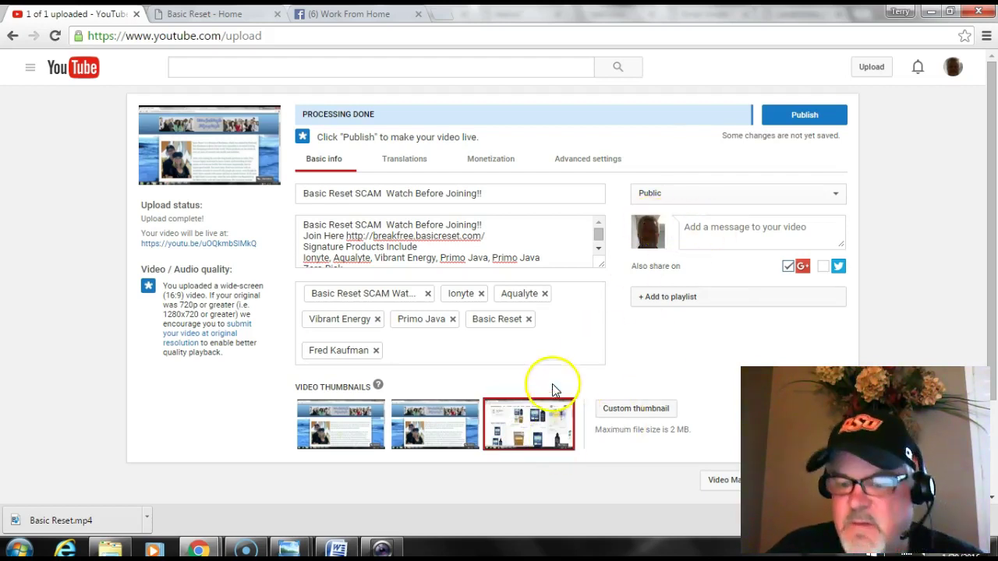
click(803, 116)
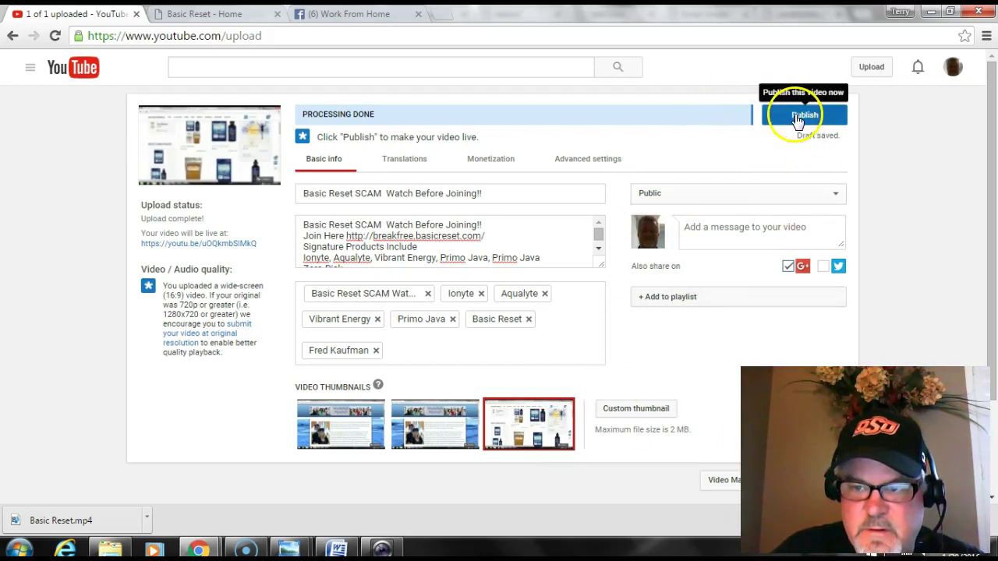
- Publish the video, select its youtu.be share link, and start sharing to Facebook
click(798, 116)
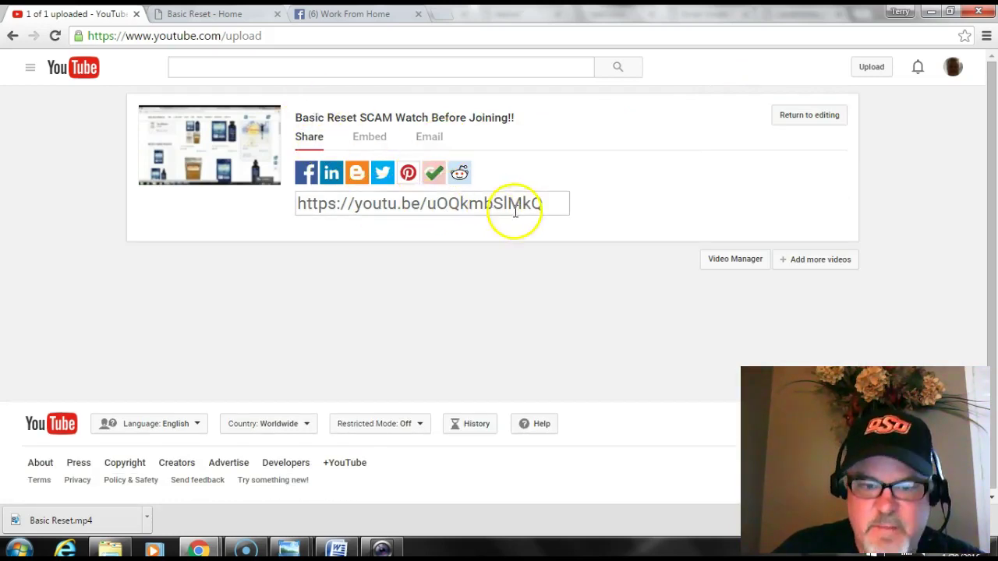
drag(542, 204, 266, 197)
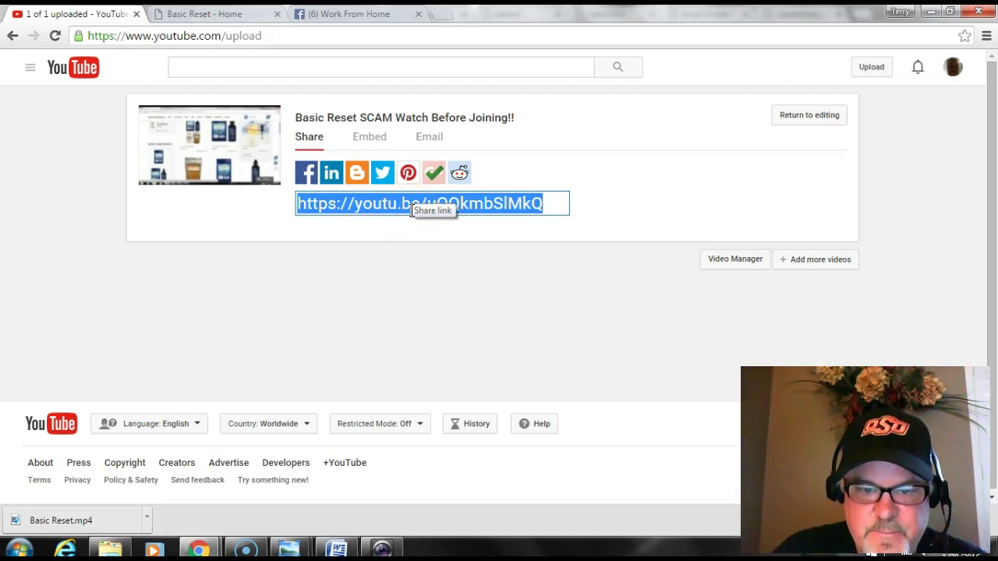
click(306, 174)
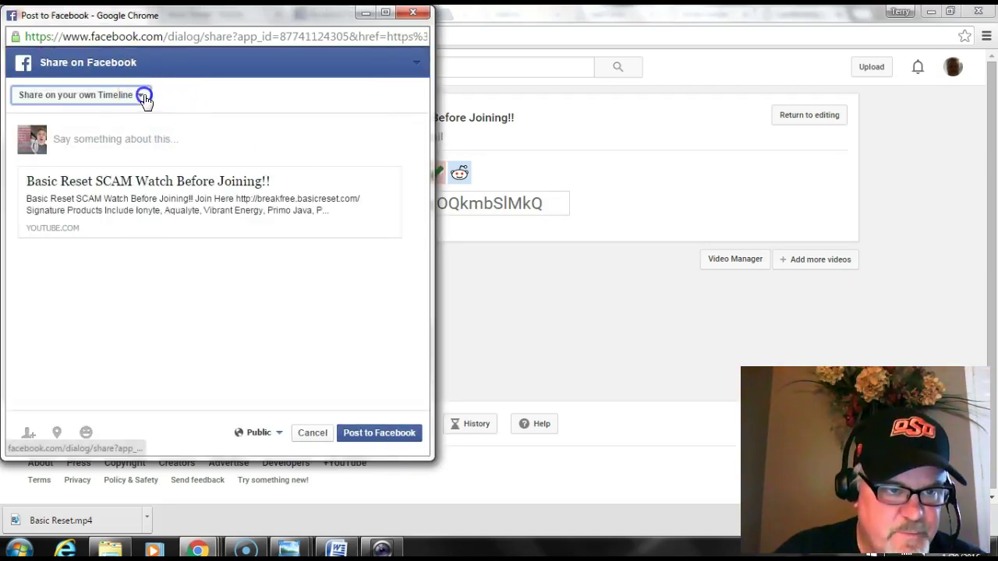
- Post the video to the Vibrant page with 'You have to see this short video before ordering....'
click(143, 95)
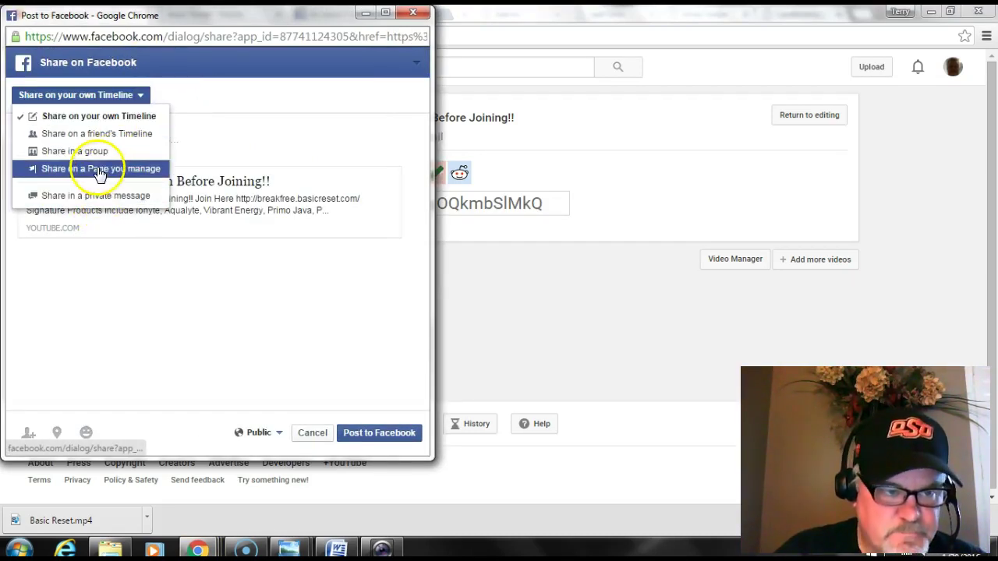
click(99, 170)
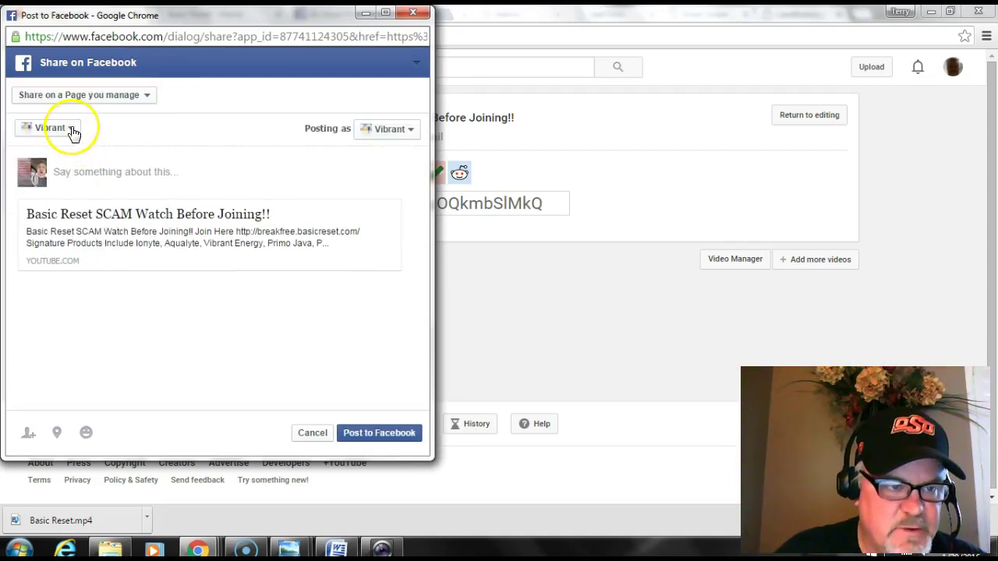
click(84, 166)
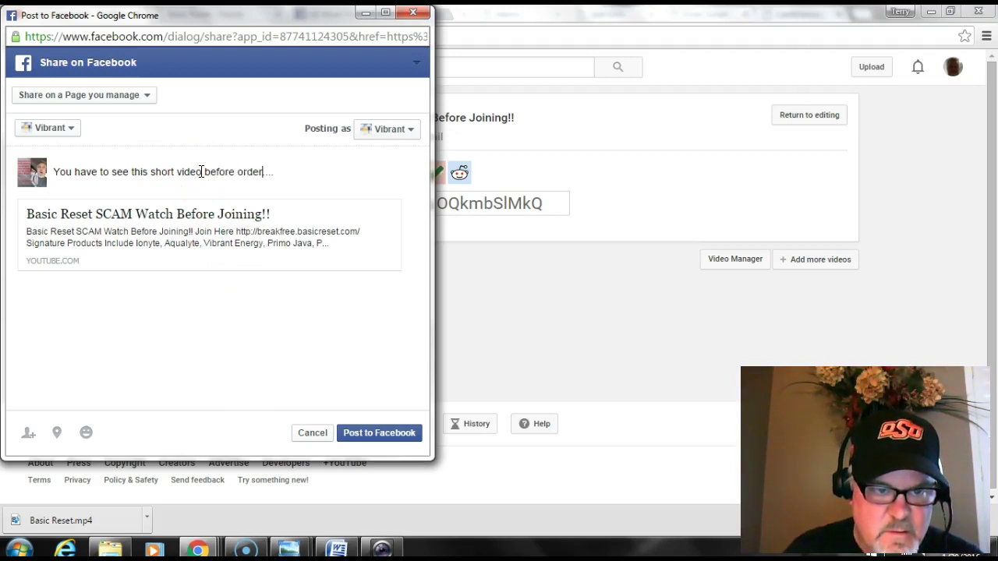
drag(293, 172, 57, 174)
key(ctrl+c)
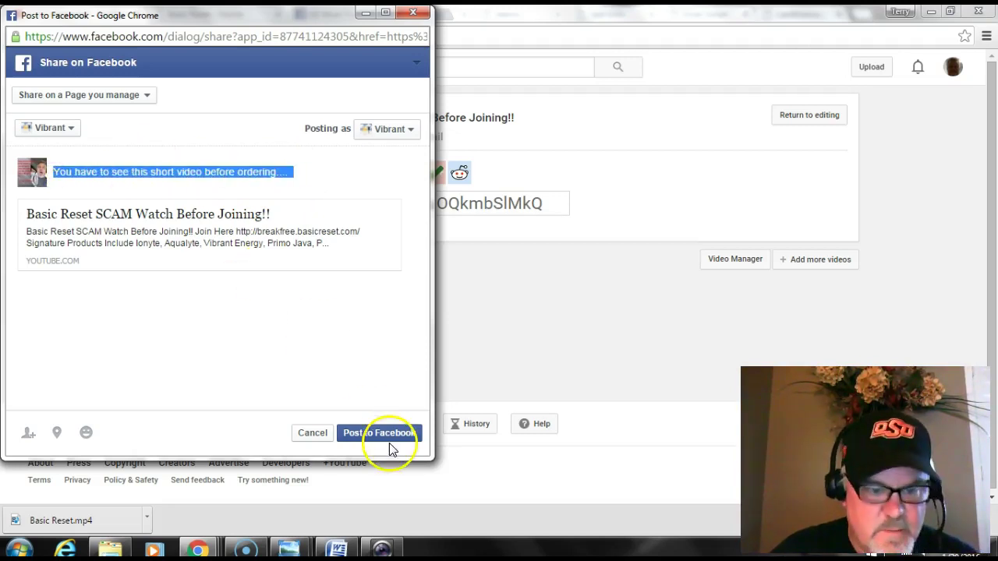
click(382, 440)
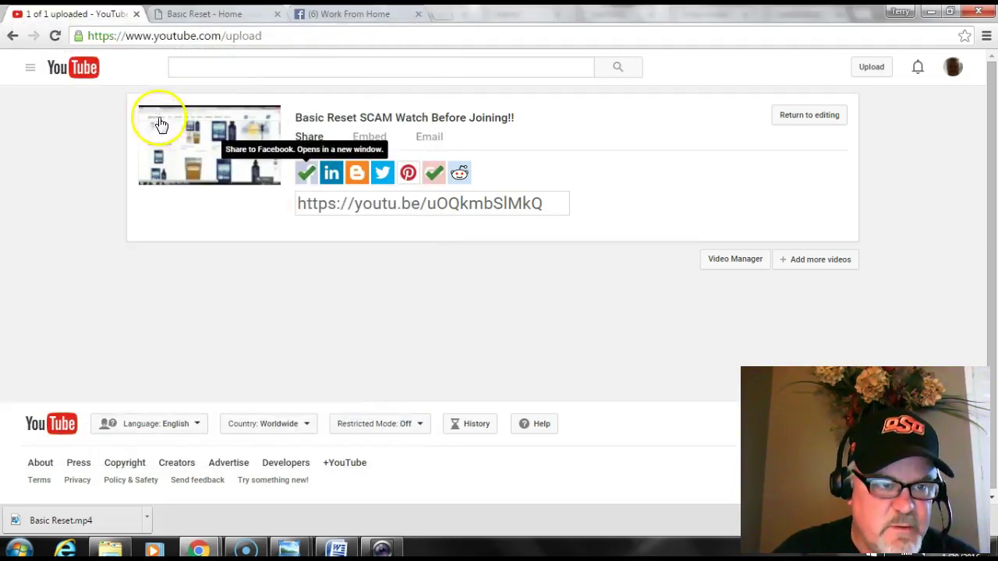
- Share the video with the pasted message to the Ionyte & Aqualyte Facebook page
click(305, 172)
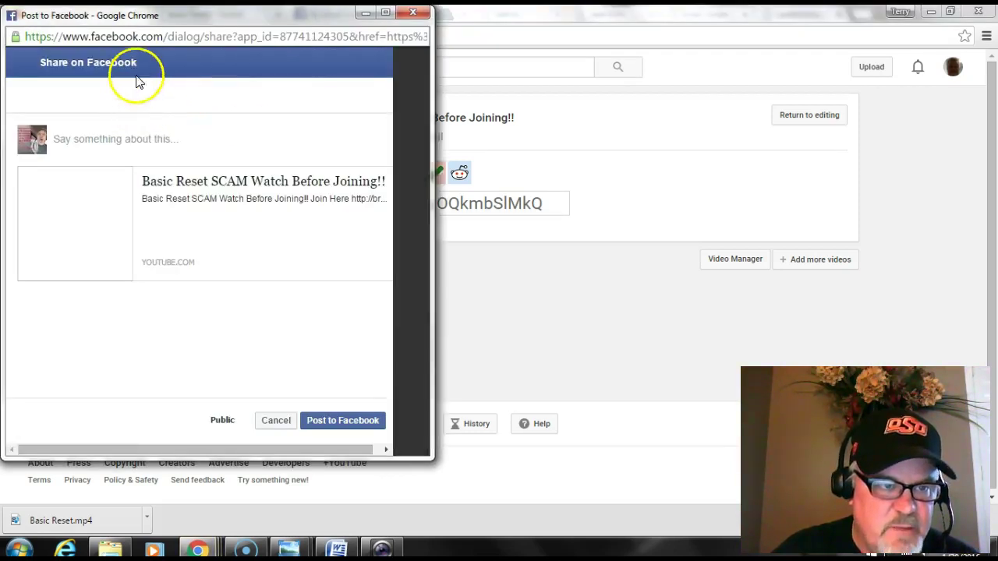
click(141, 95)
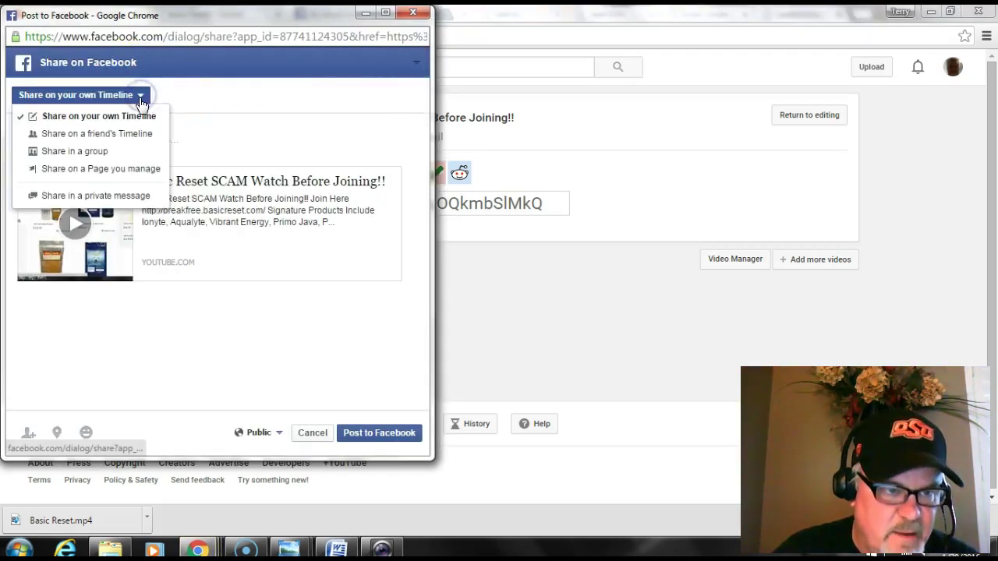
click(103, 171)
click(72, 128)
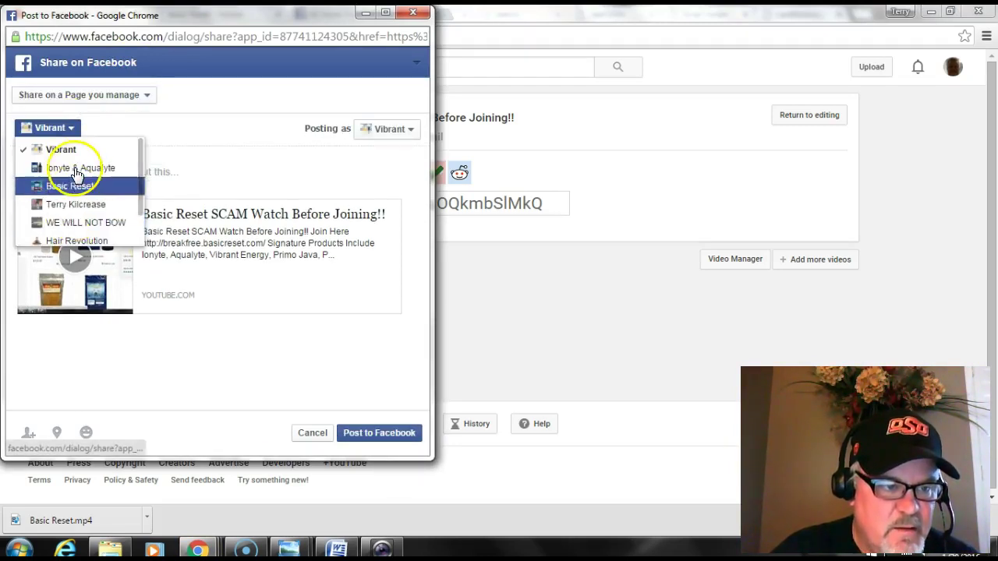
click(77, 175)
click(135, 174)
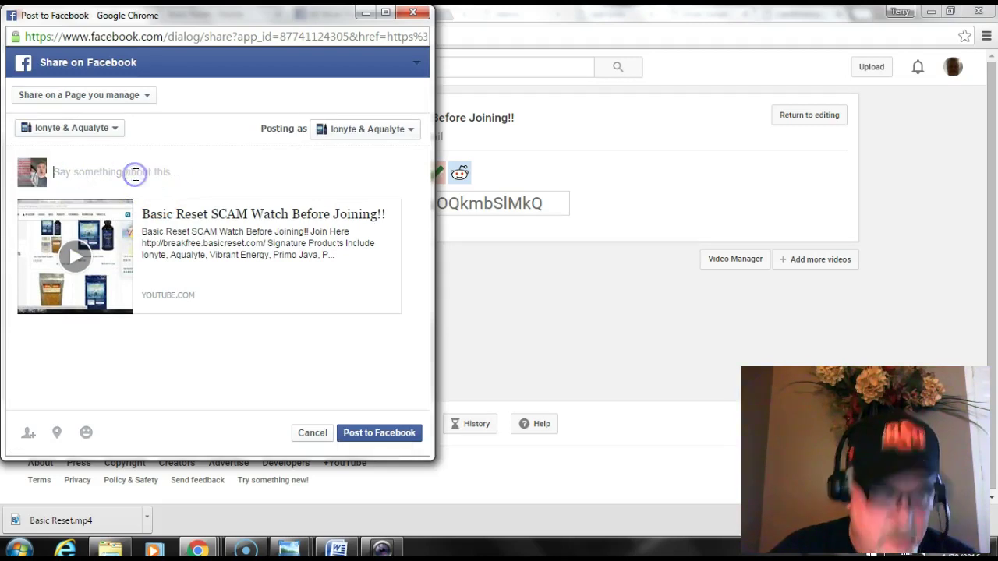
key(ctrl+v)
click(378, 434)
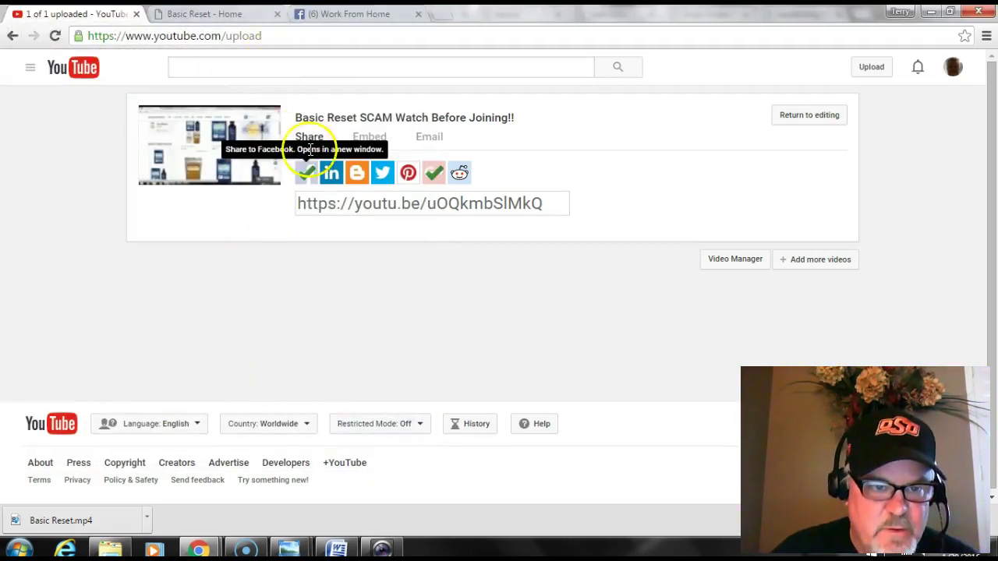
- Share the video with the same message to the owner's personal Facebook page
click(308, 178)
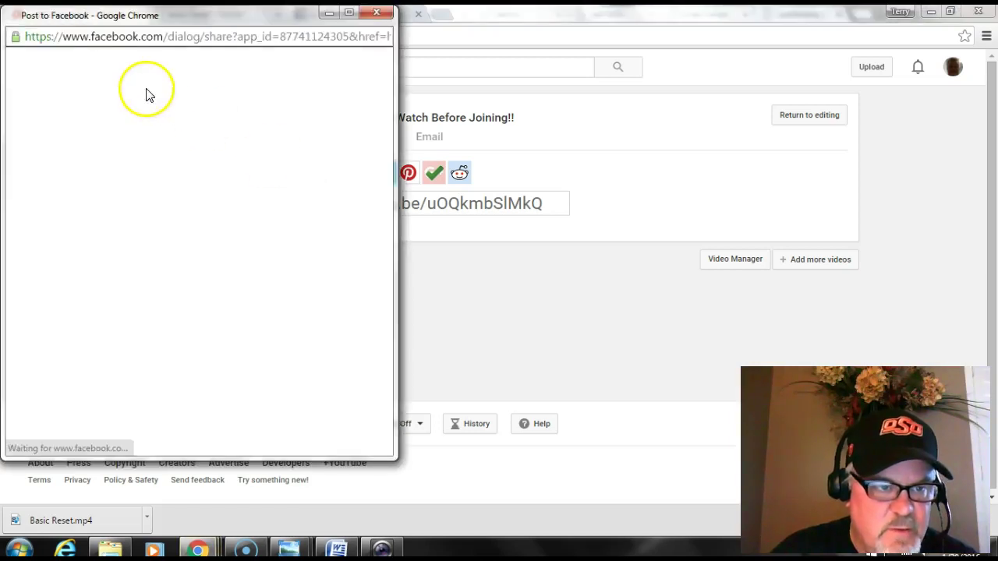
click(138, 95)
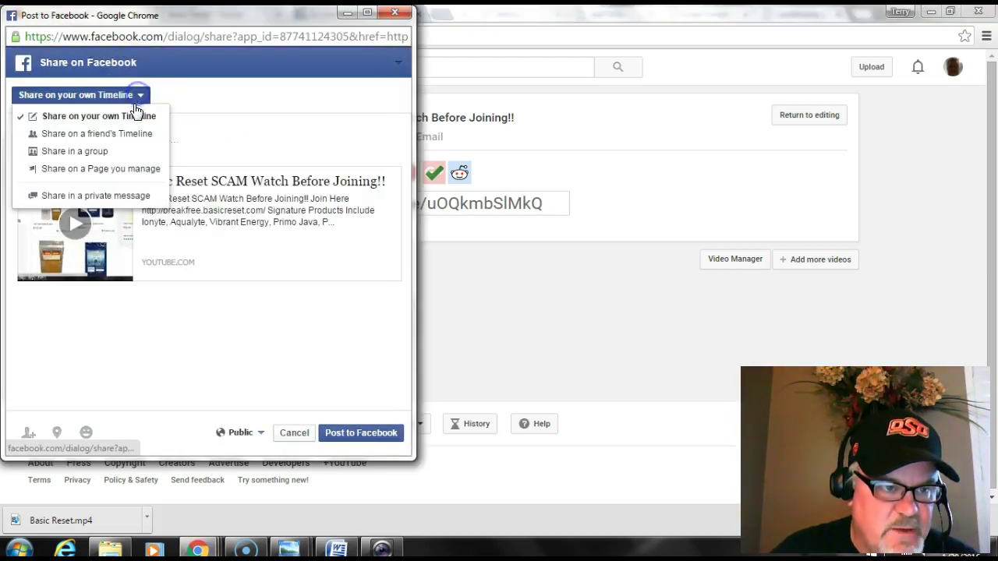
click(92, 169)
click(69, 128)
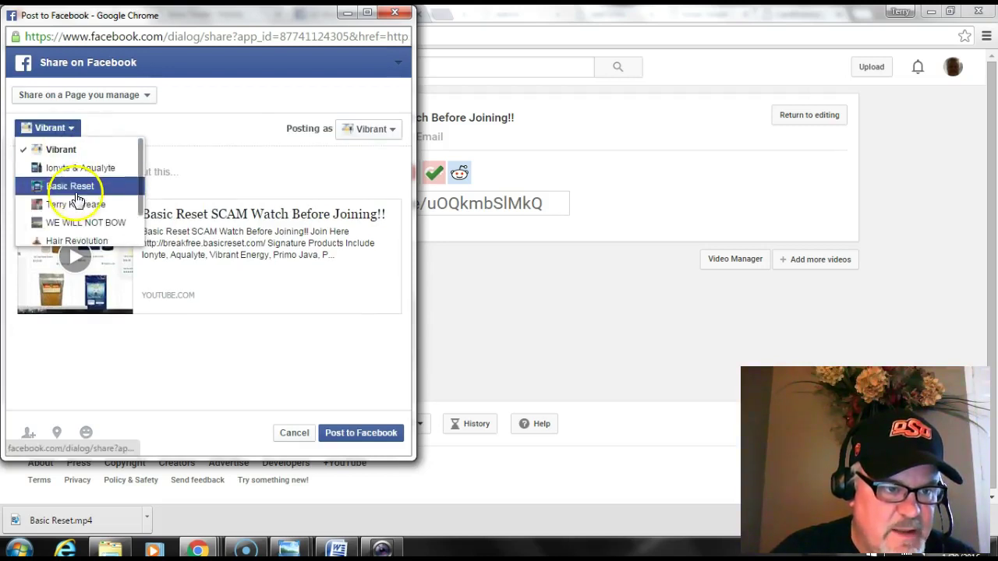
click(76, 206)
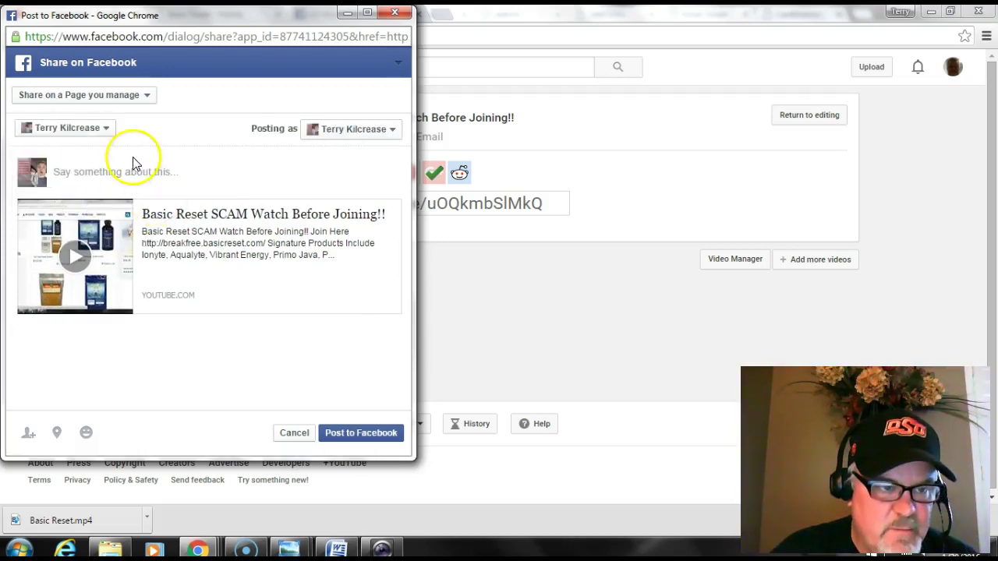
key(ctrl+v)
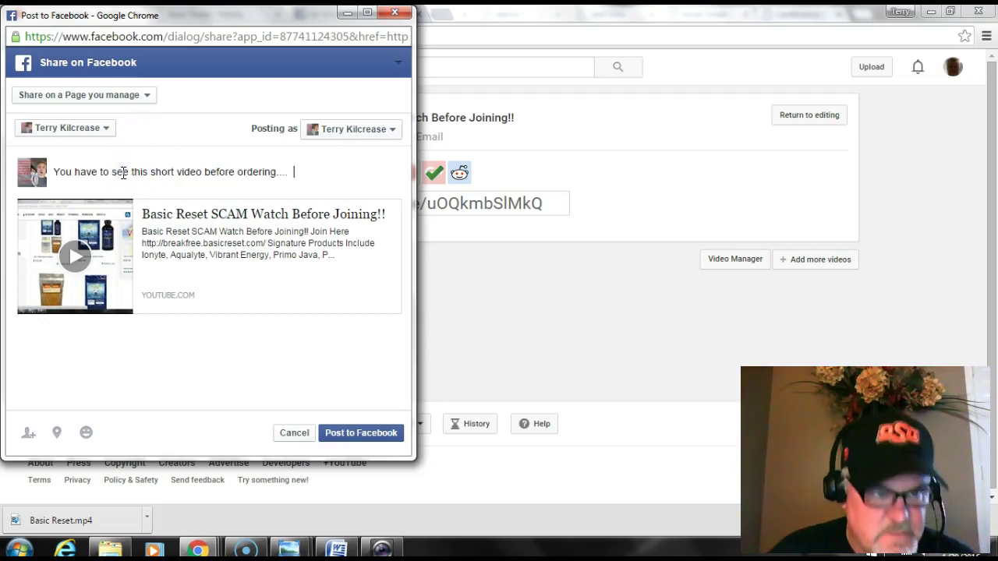
click(346, 441)
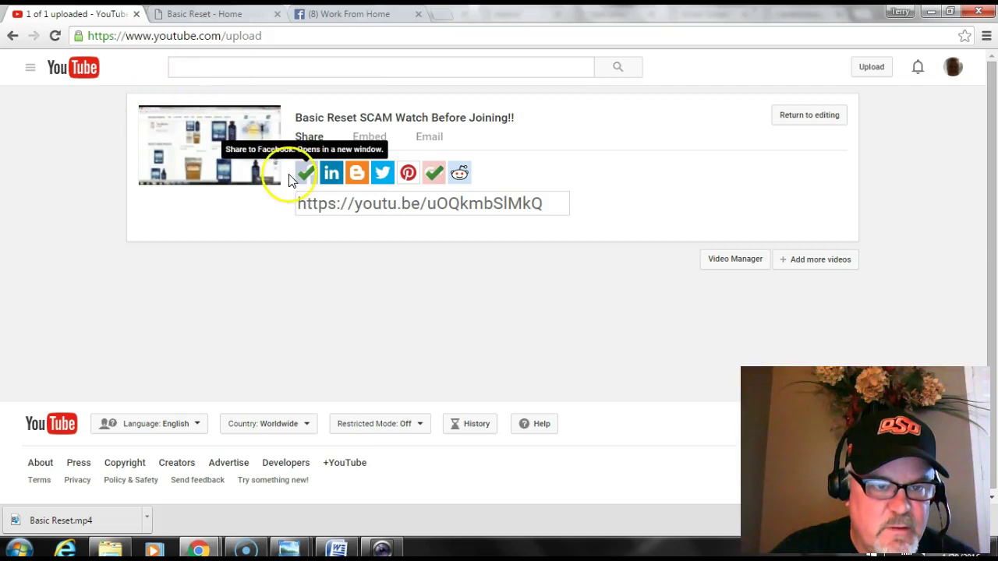
- Share the video with the same message to the Killerleadz Facebook page
click(305, 172)
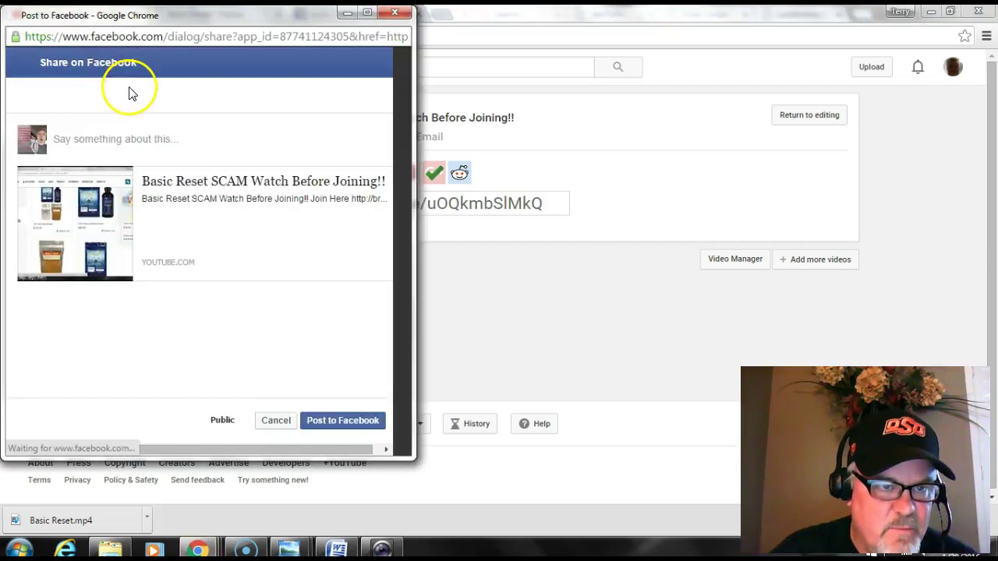
click(141, 99)
click(117, 168)
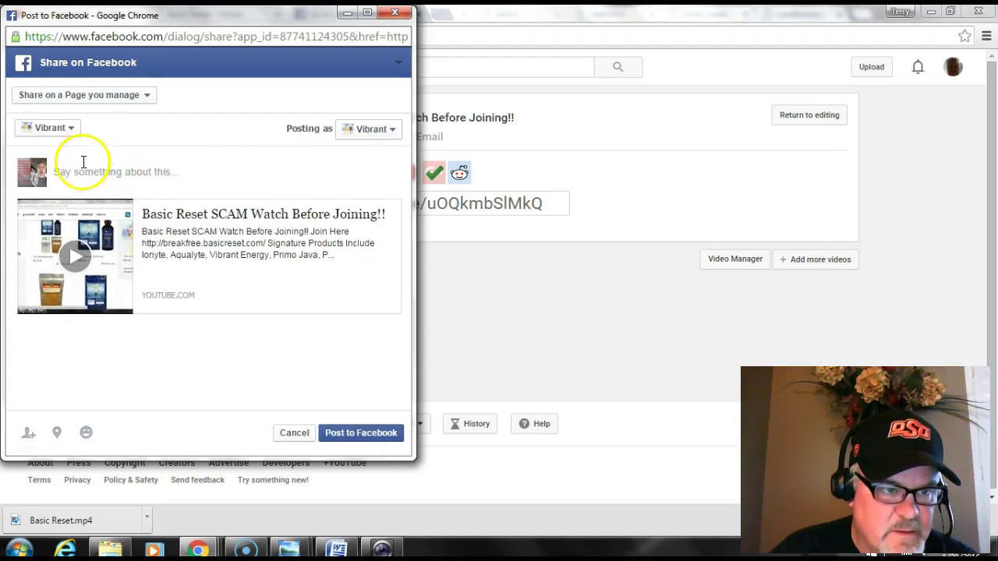
click(71, 128)
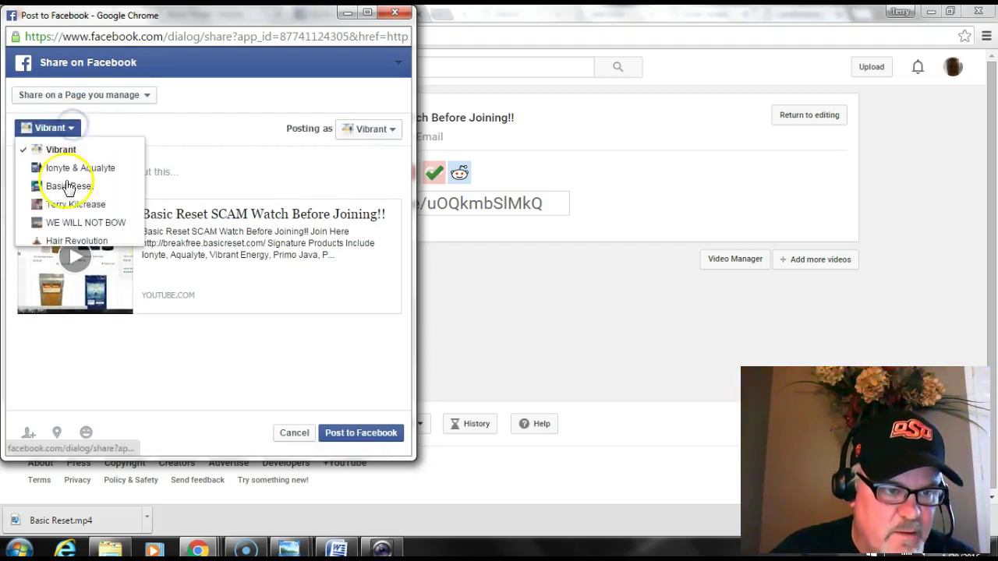
scroll(78, 224, down, 1)
click(67, 229)
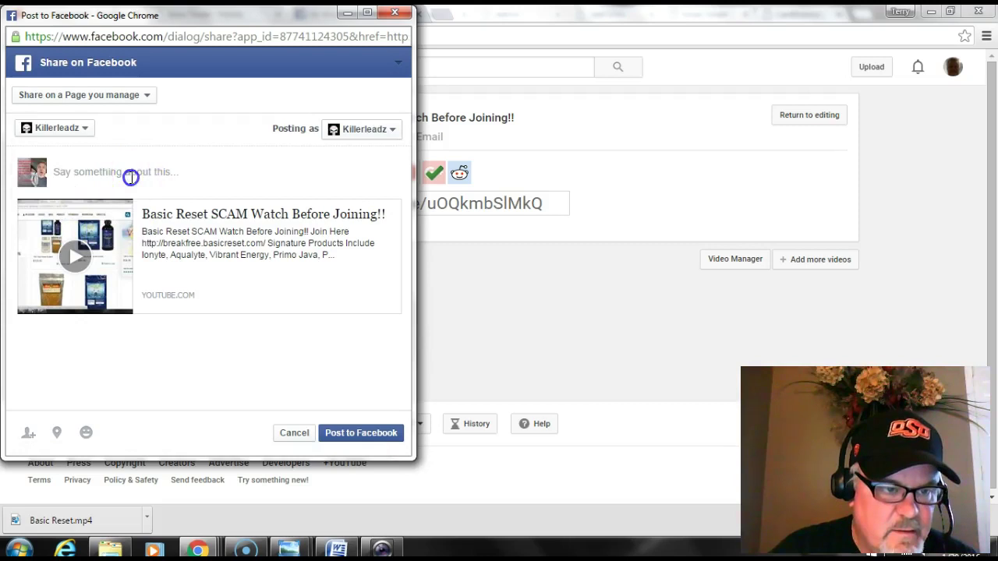
text(You have to see this short video before ordering...)
click(334, 431)
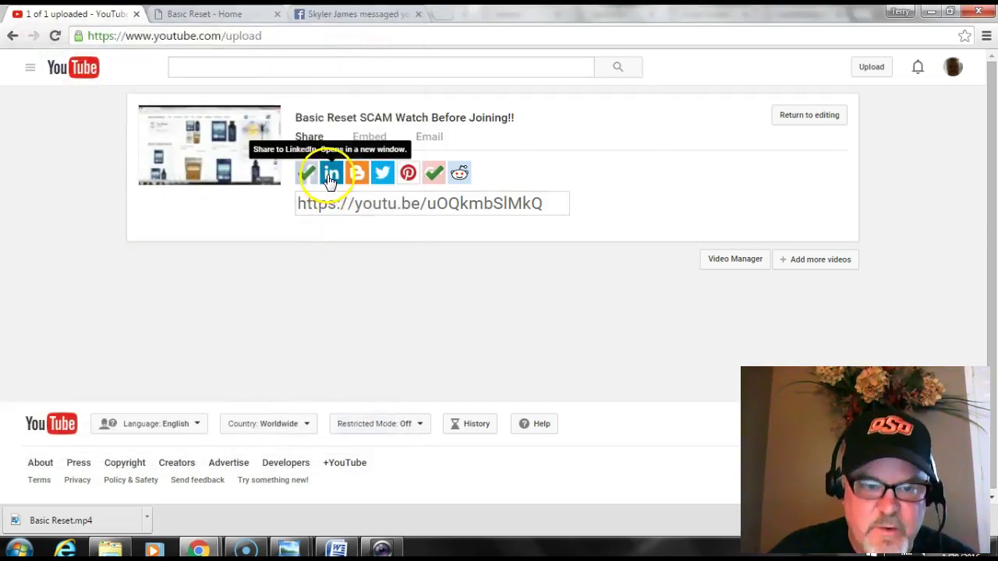
- Post the video with the pasted message as a LinkedIn update
click(328, 175)
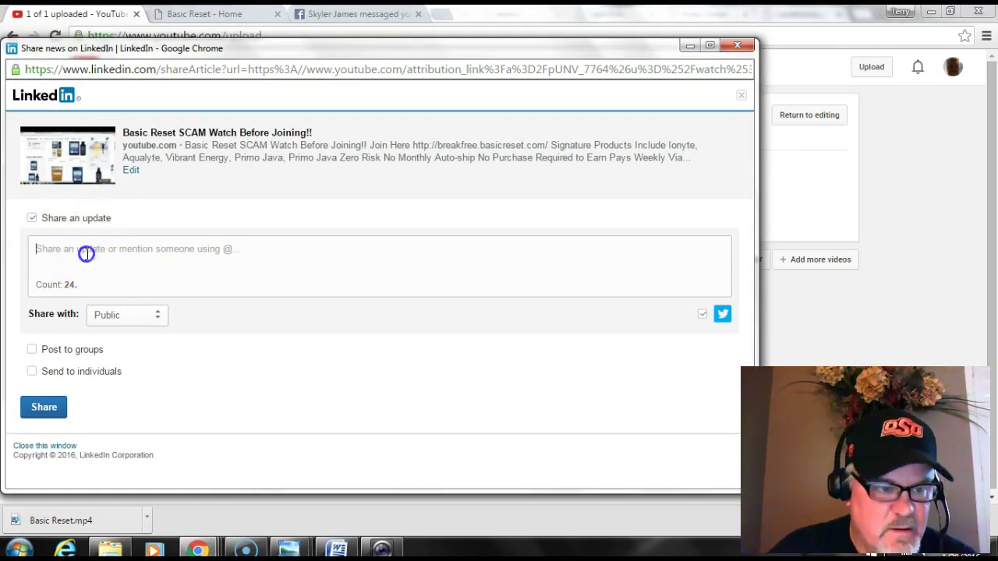
click(88, 254)
text(You have to see this short video before ordering...)
click(45, 408)
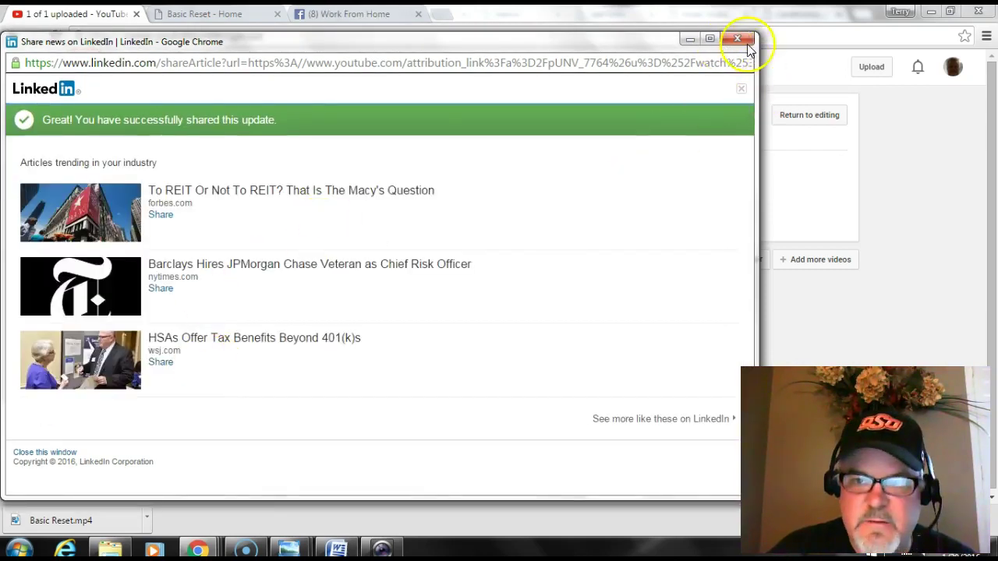
click(737, 38)
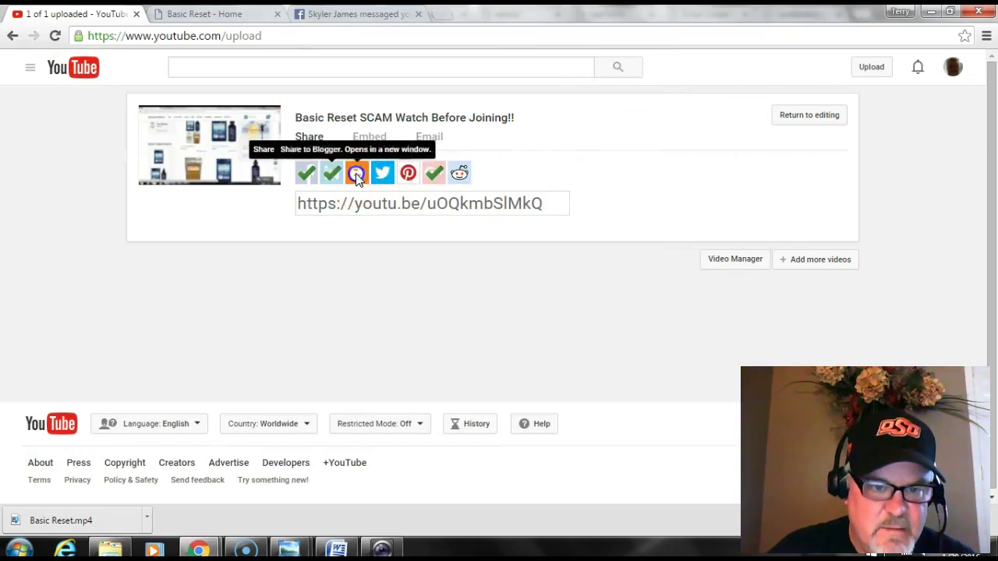
- Publish a Blogger post containing the video
click(356, 173)
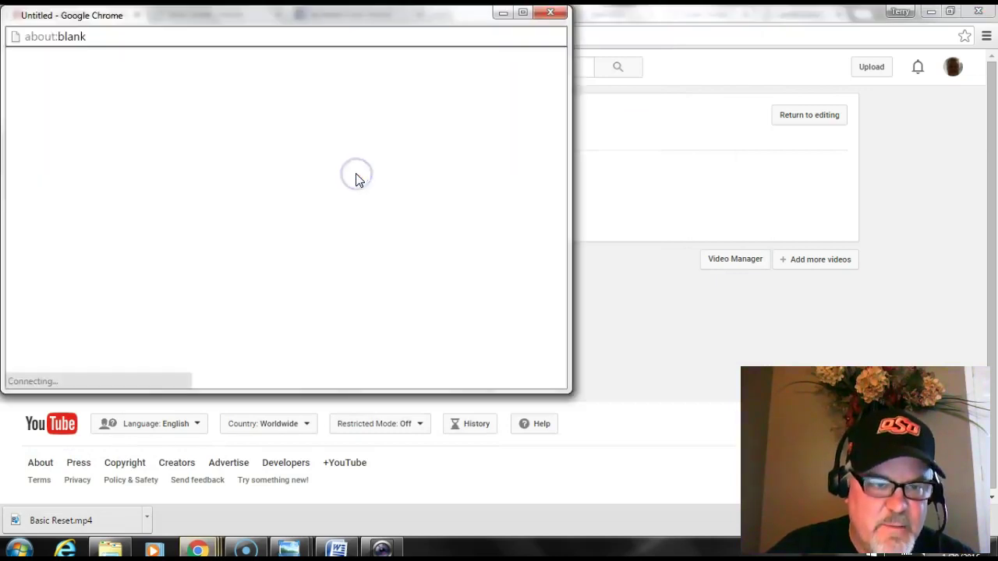
click(180, 173)
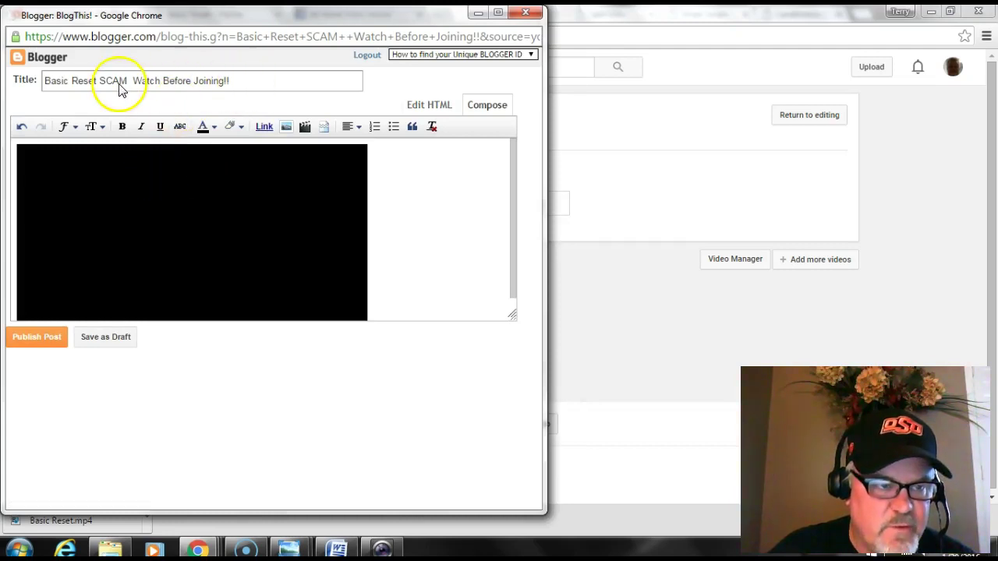
click(31, 338)
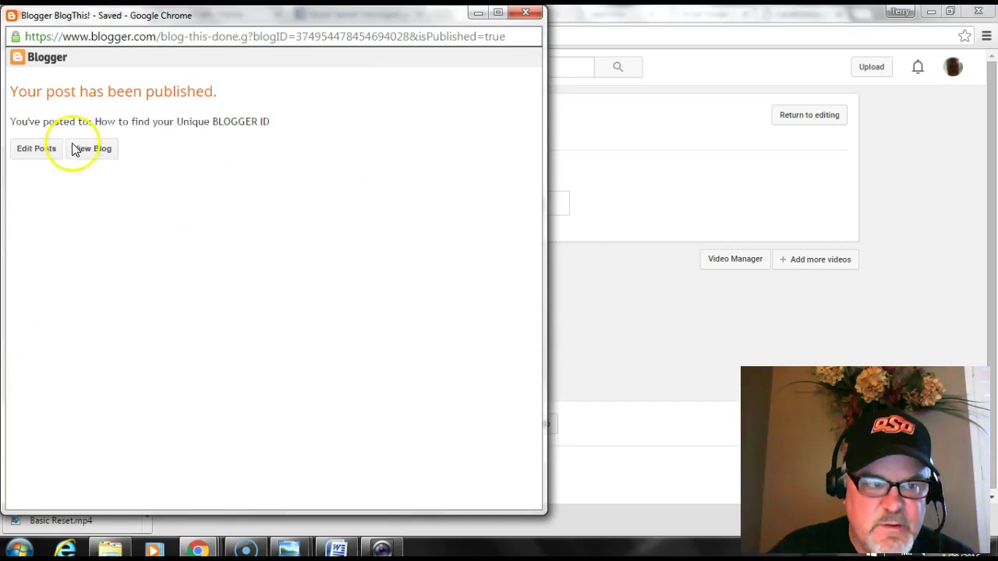
click(526, 12)
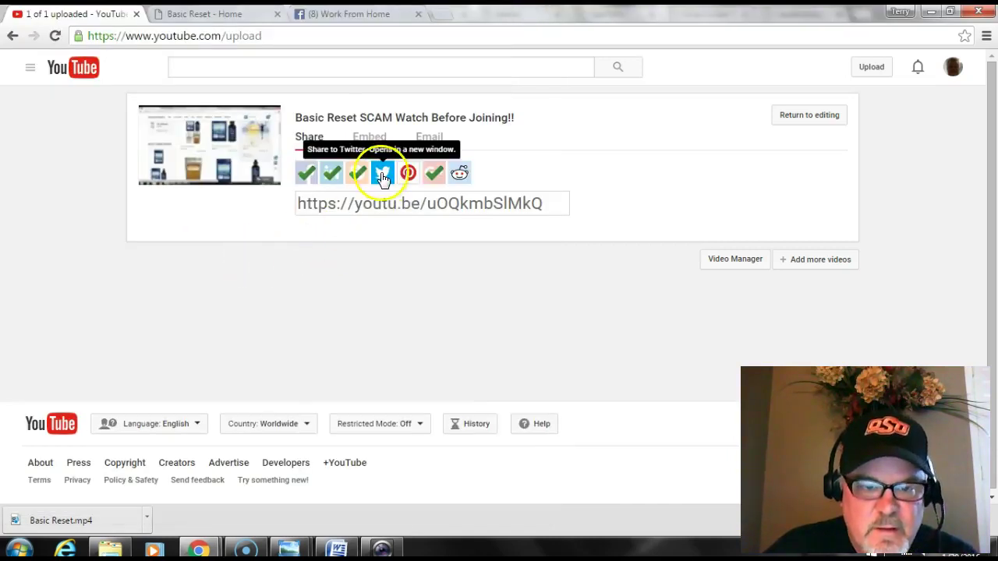
- Tweet the video and pin it to the Basic Reset Pinterest board
click(382, 177)
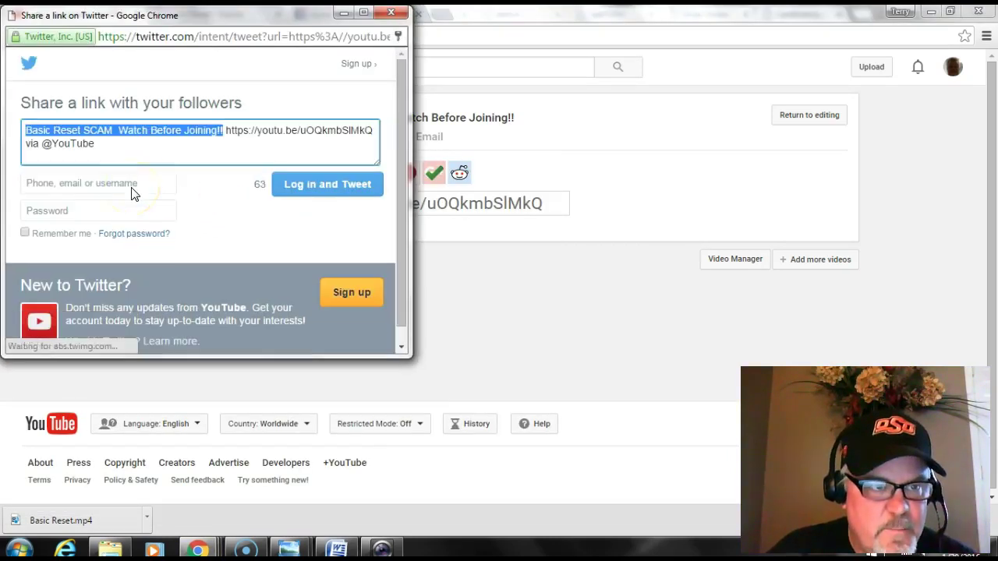
click(332, 187)
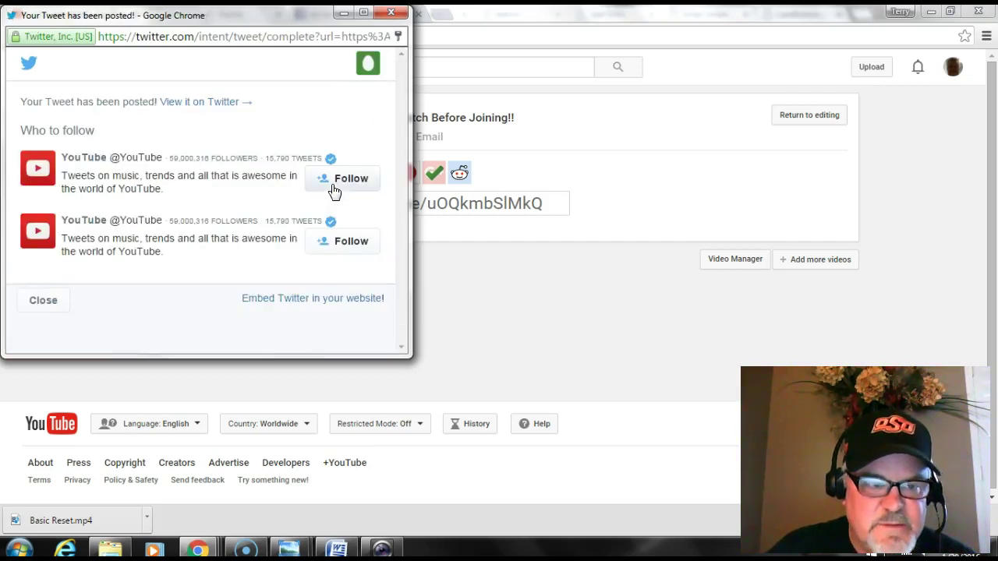
click(391, 14)
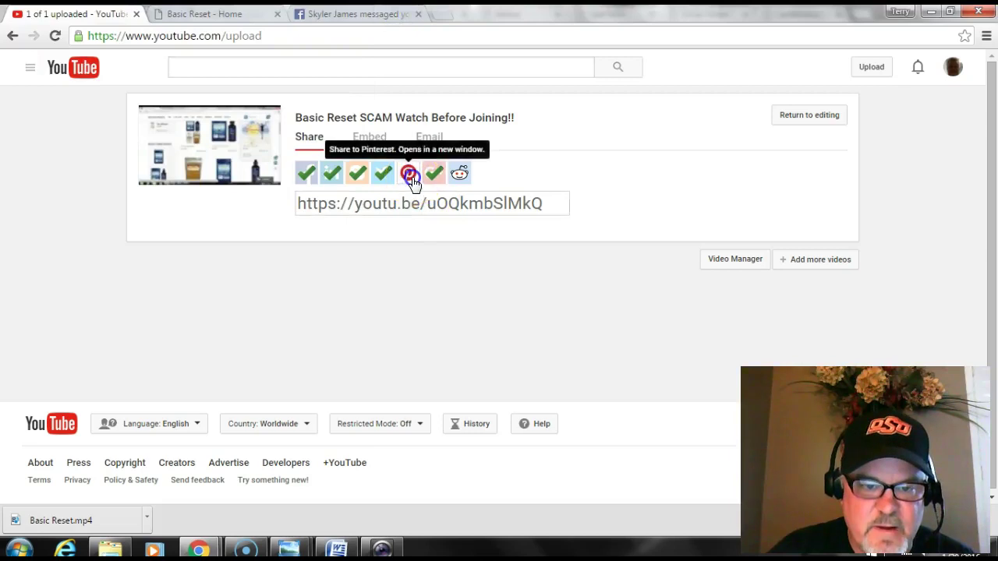
click(410, 173)
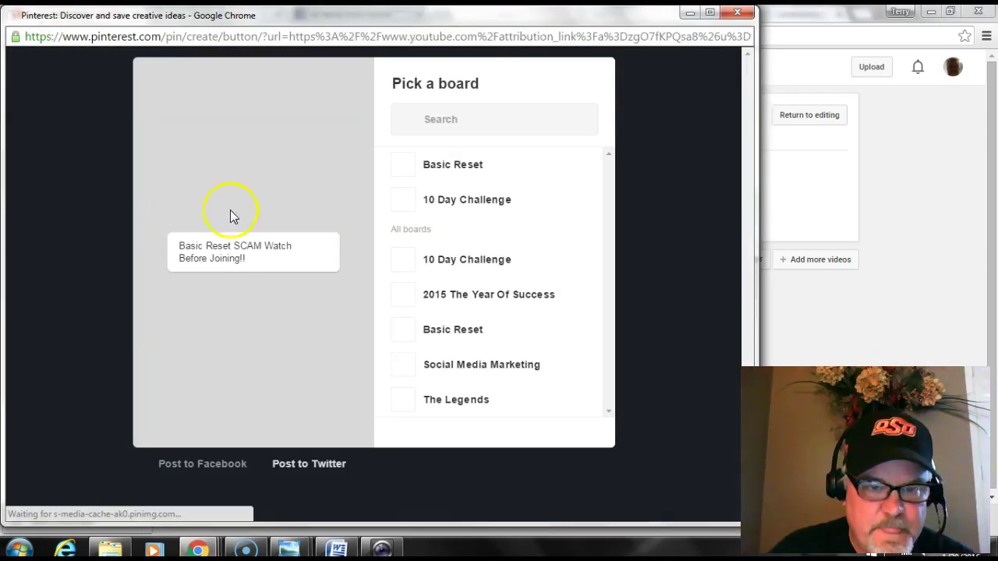
click(555, 164)
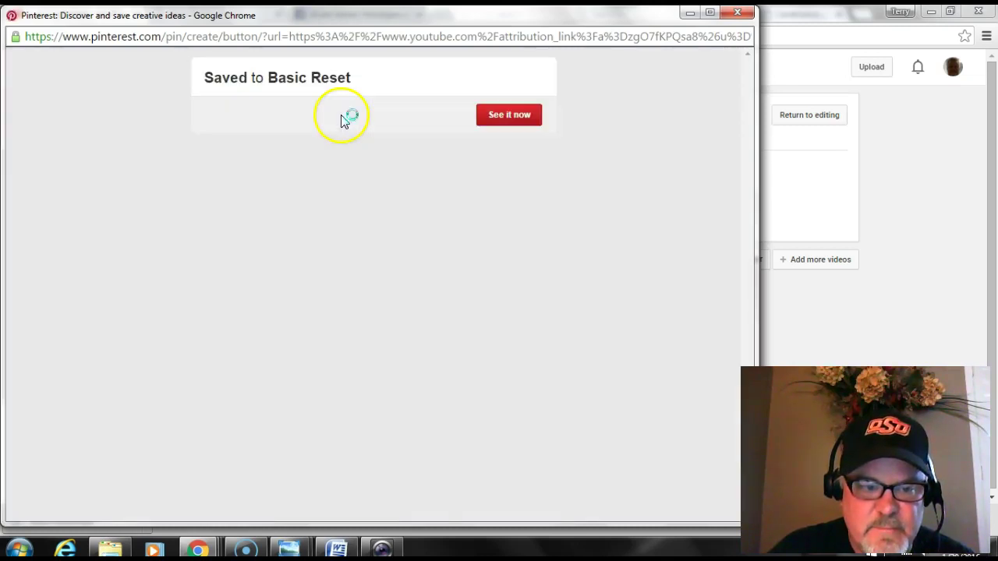
click(742, 12)
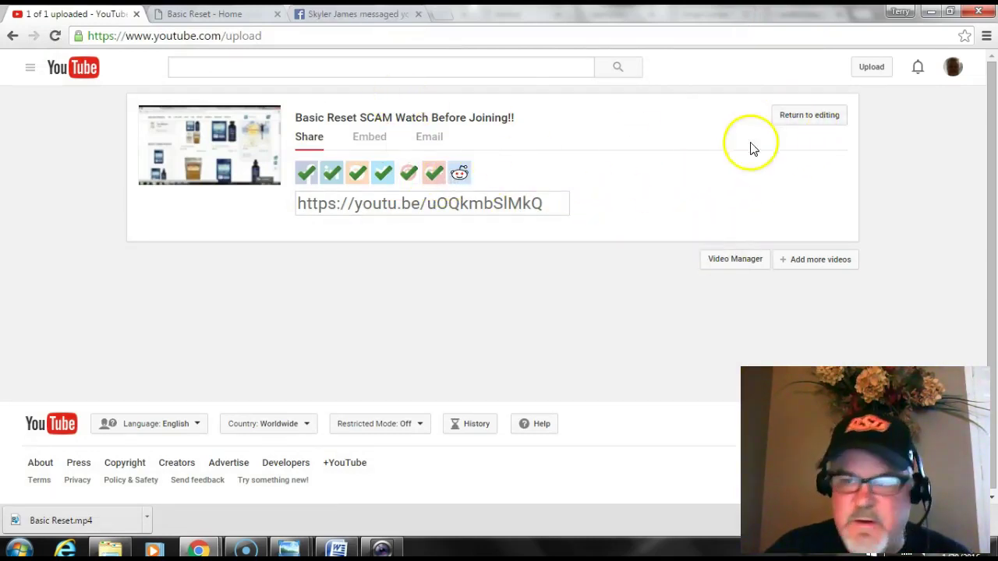
- Open 'Basic Reset SCAM Watch Before Joining!!' from Video Manager and pause its playback
click(720, 261)
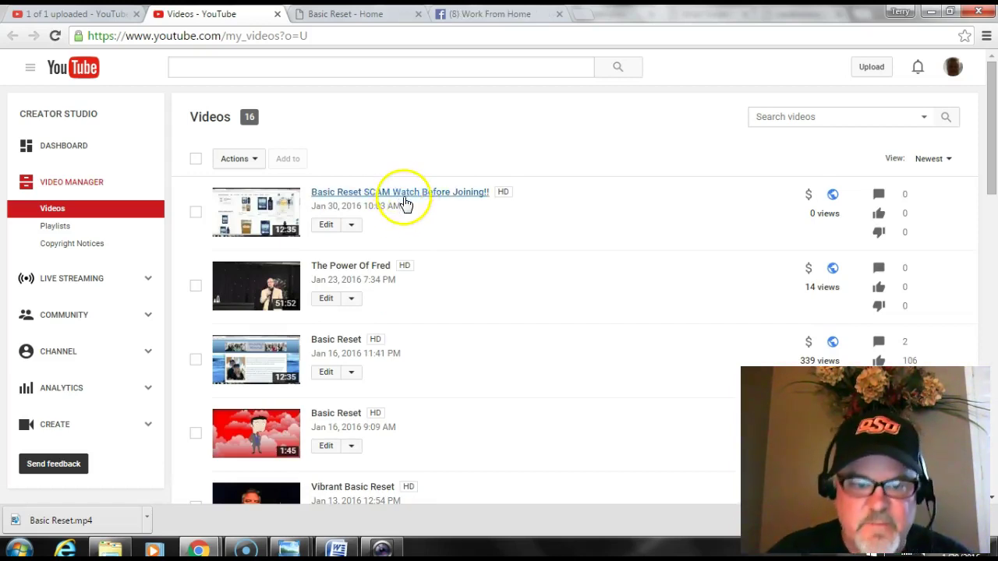
click(402, 201)
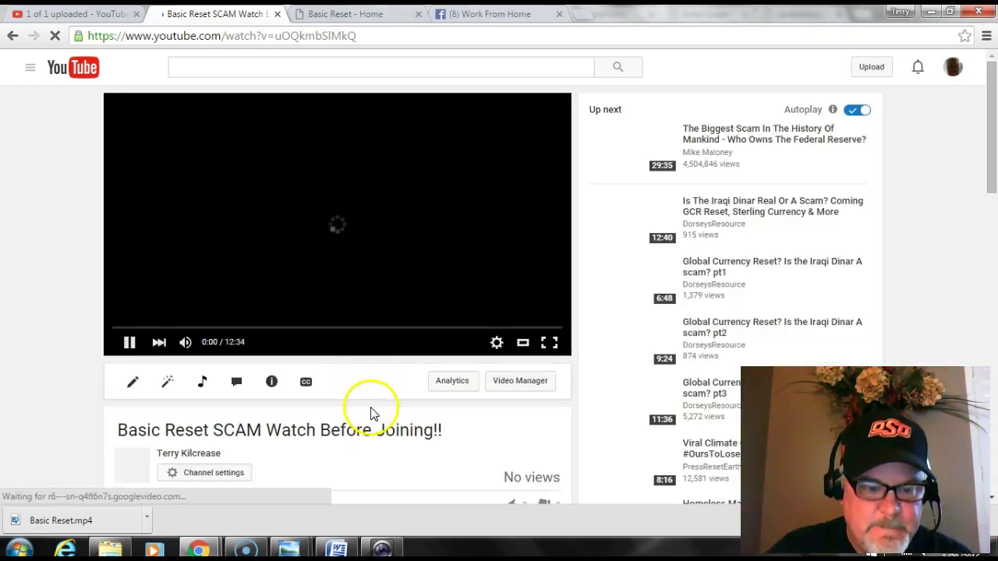
scroll(364, 421, down, 2)
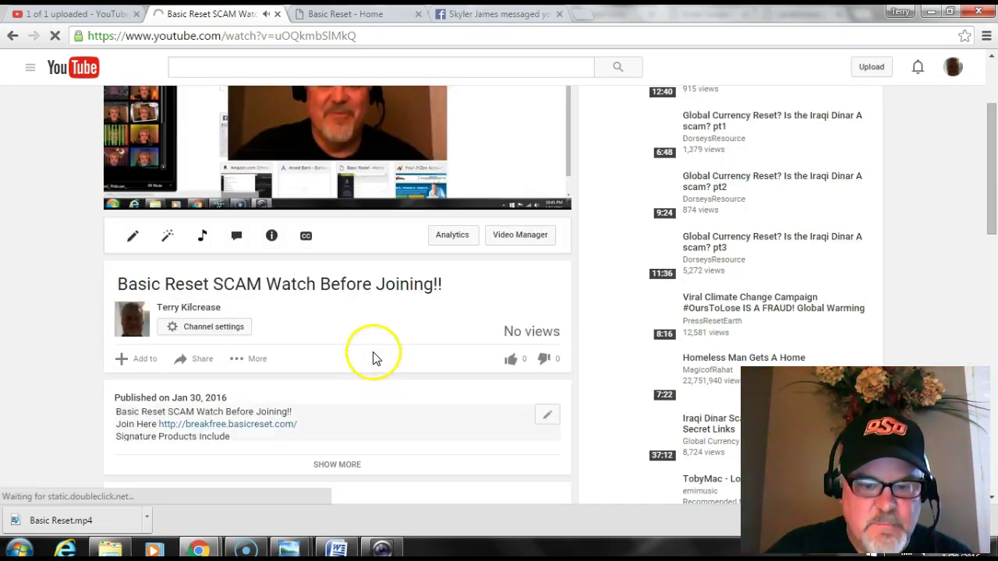
scroll(373, 357, up, 1)
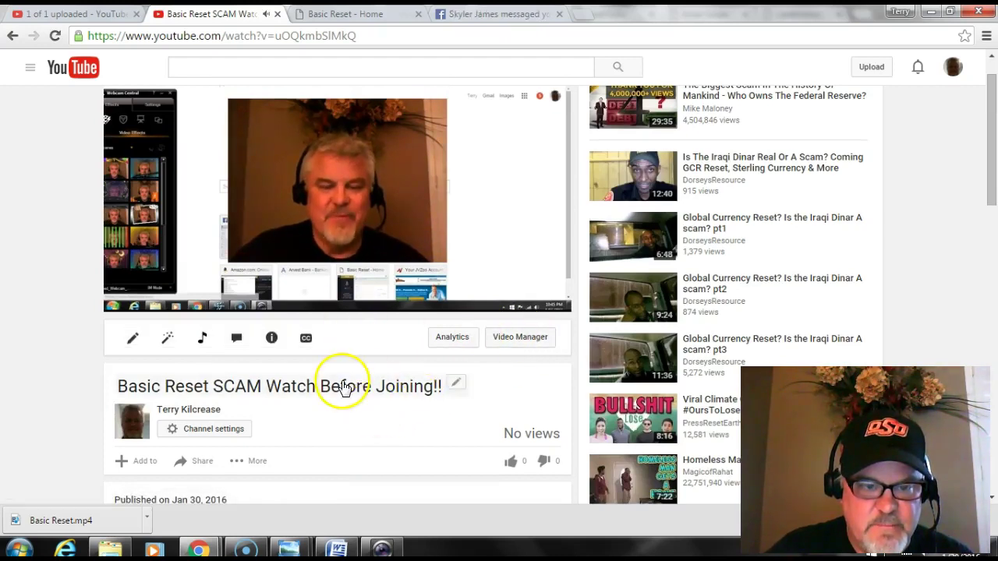
mouse_move(319, 205)
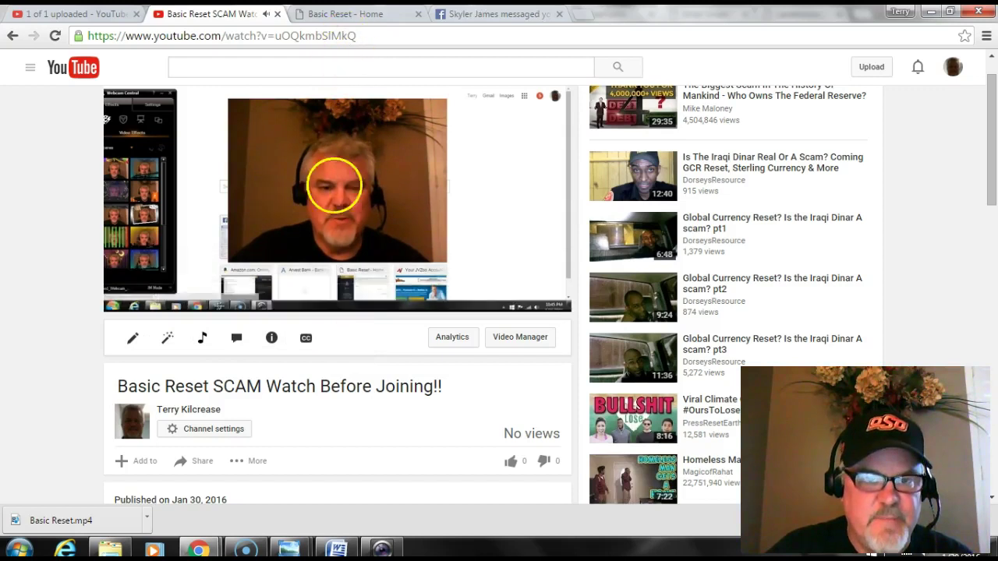
click(333, 208)
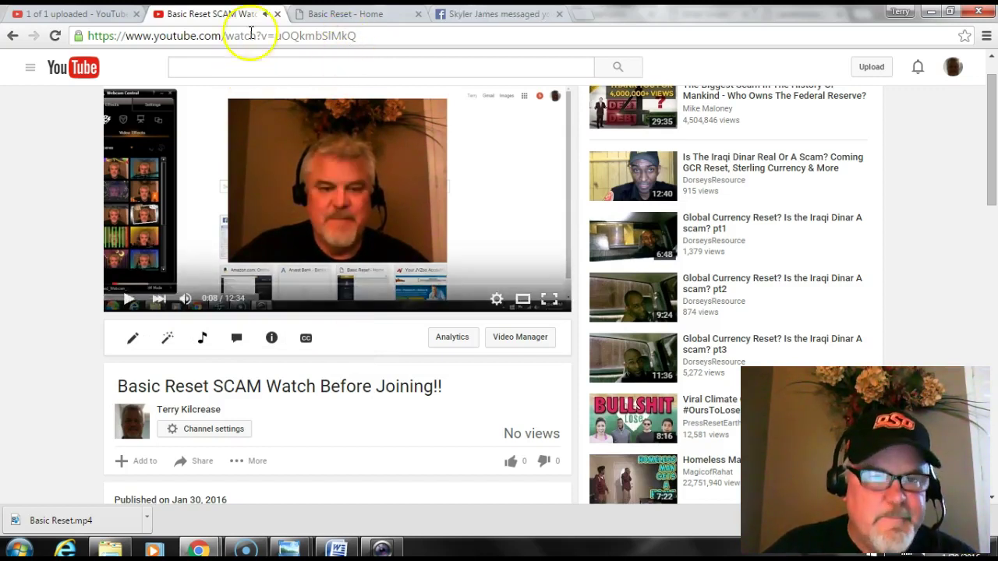
- Switch through the browser tabs to the Facebook Work From Home group
click(74, 14)
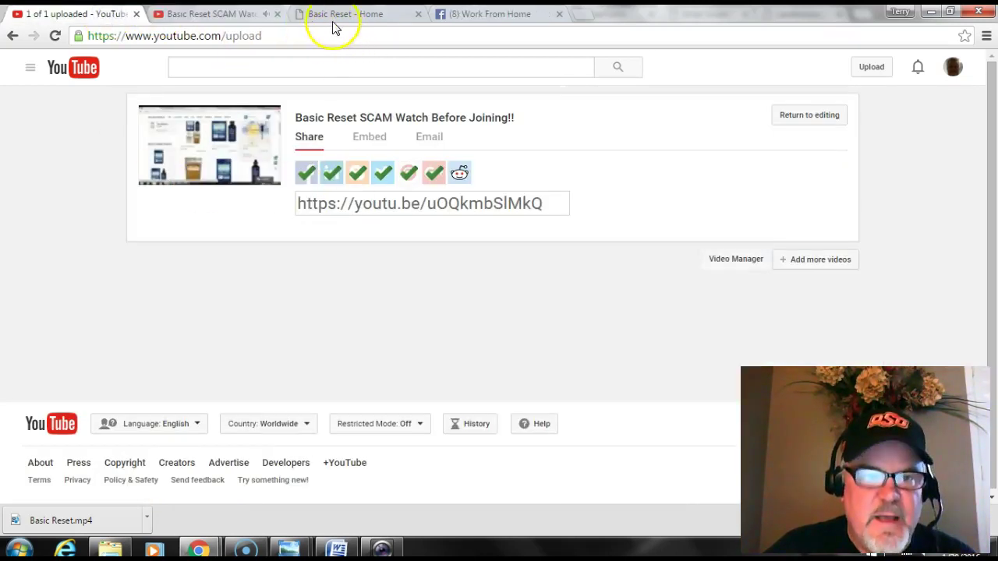
click(336, 14)
click(491, 14)
click(247, 67)
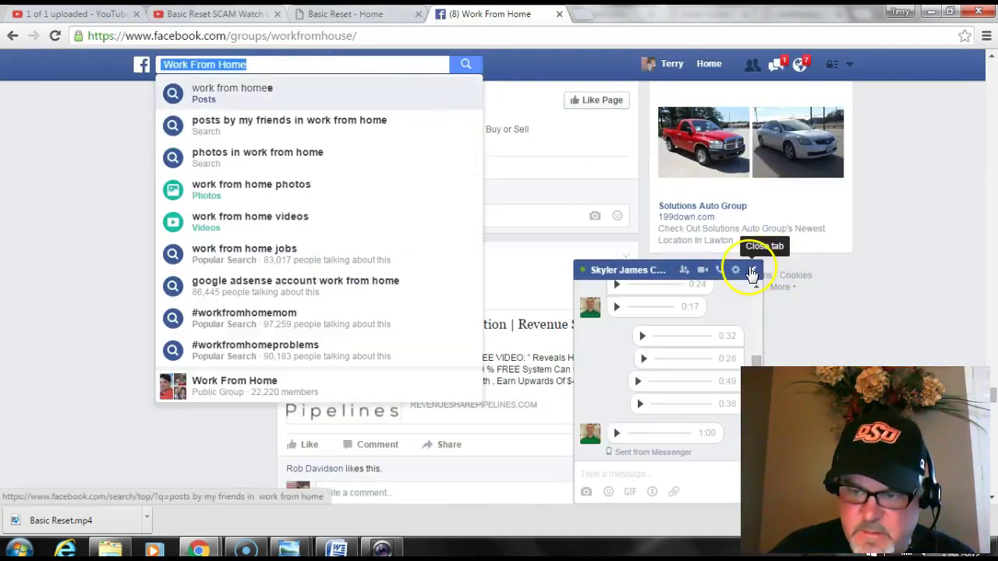
- Close the chat window and search 'vi' to open the Vibrant Health/Beauty page
click(752, 270)
click(232, 66)
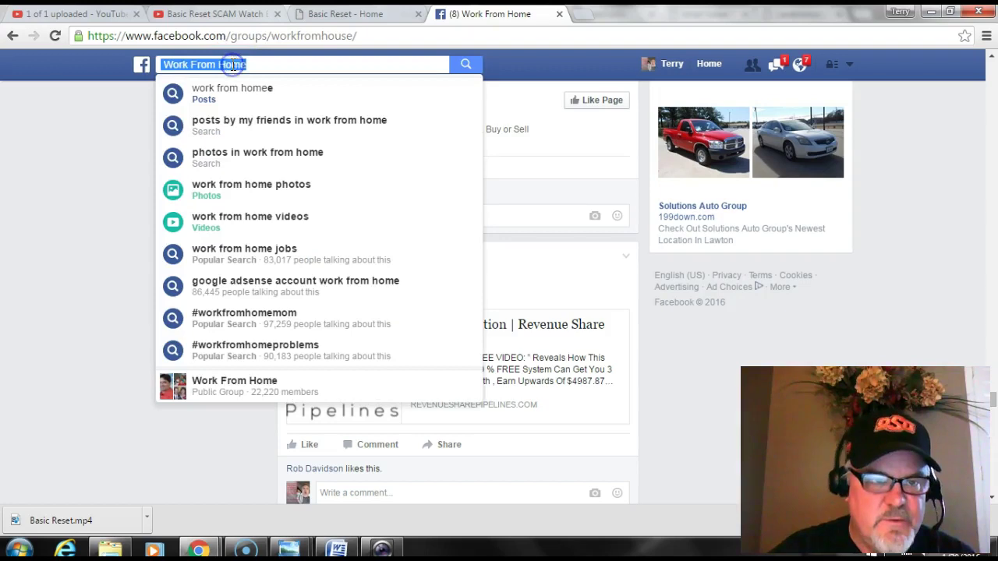
text(ki)
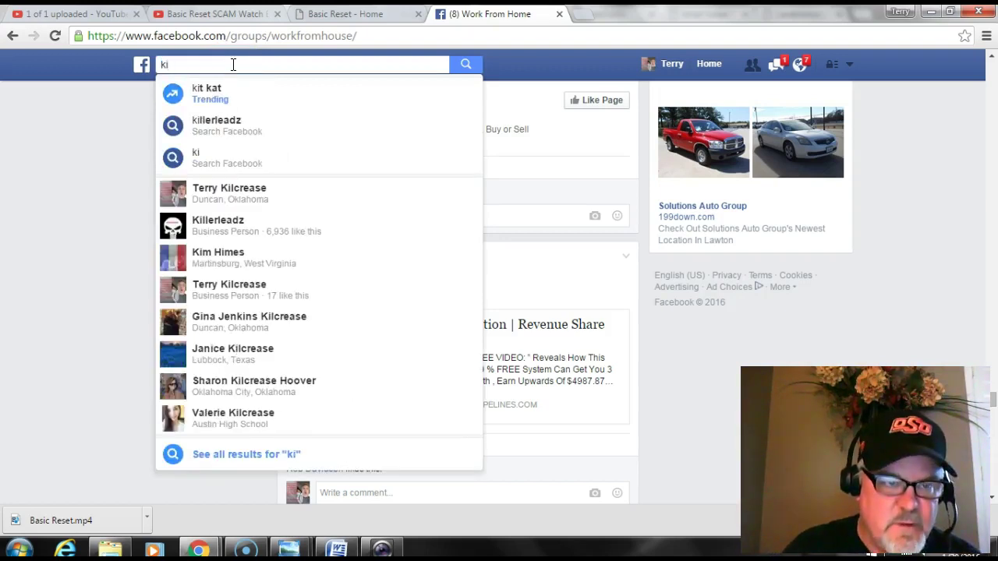
key(BackSpace)
key(BackSpace)
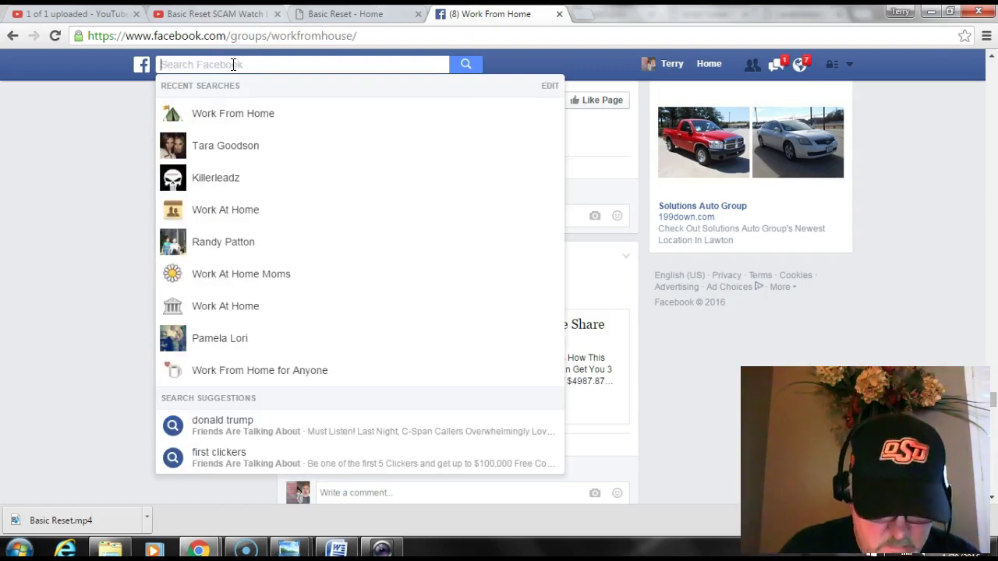
text(vib)
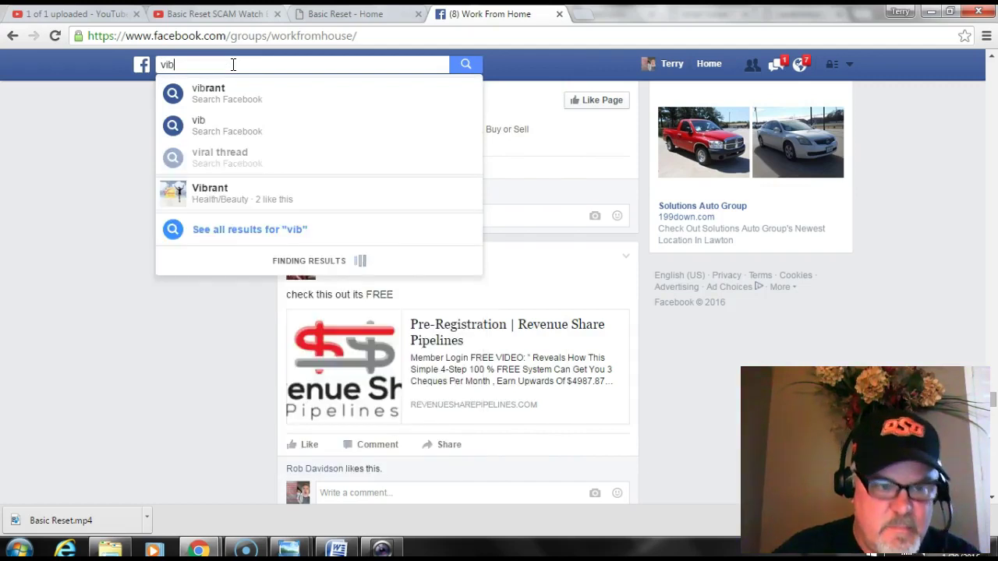
click(219, 201)
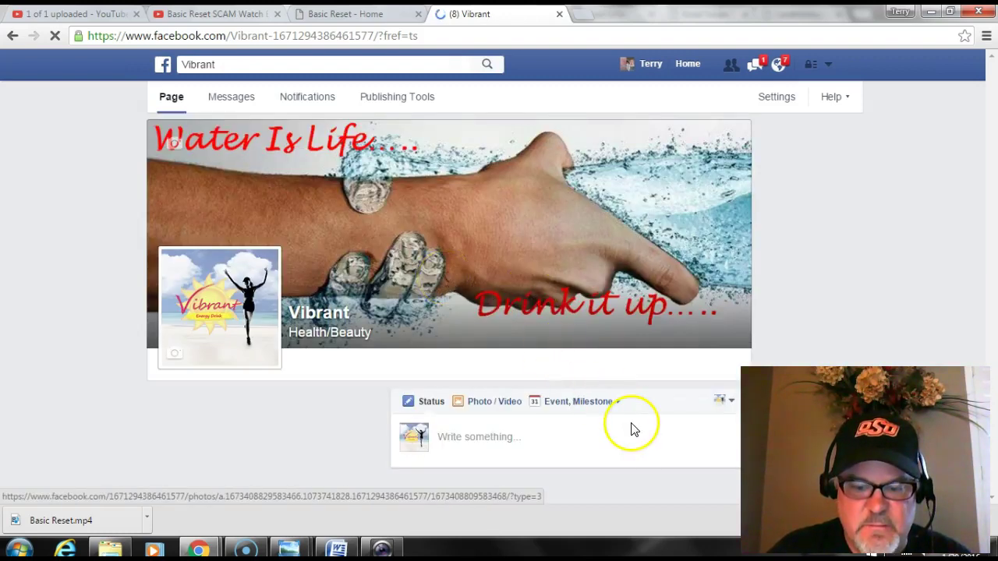
- Check the Vibrant post's basicreset link, play the embedded video, and open it on YouTube
scroll(633, 430, down, 3)
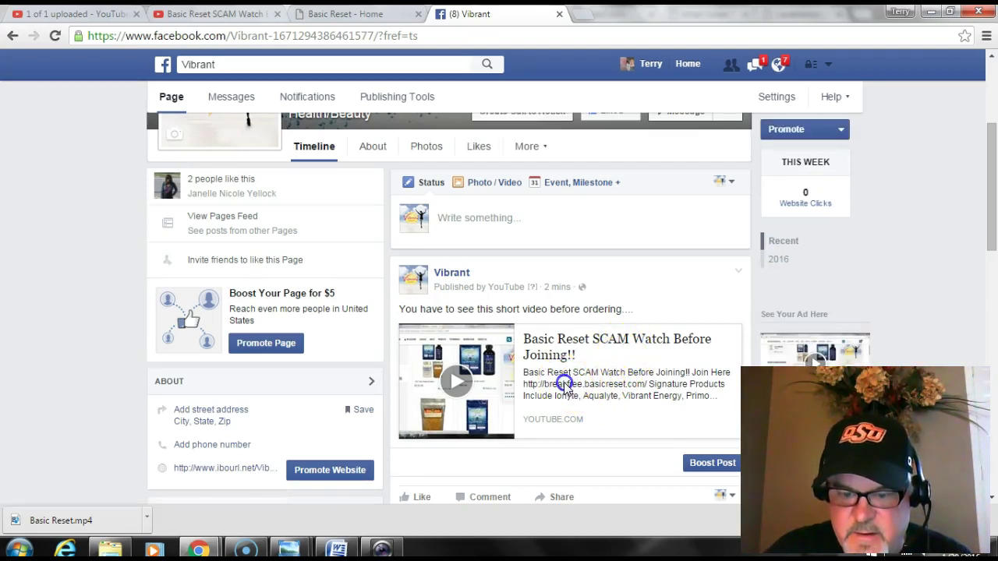
click(565, 386)
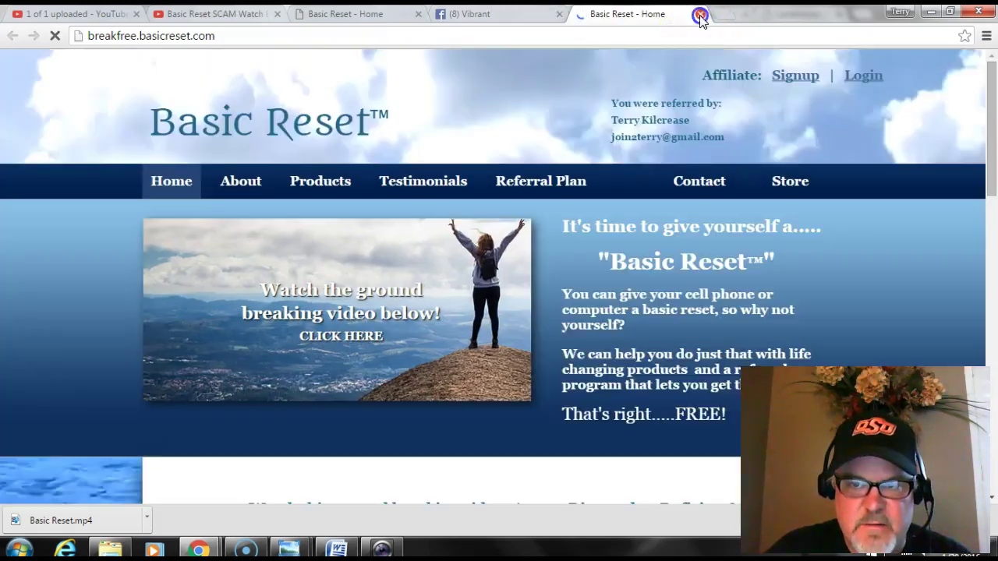
click(699, 15)
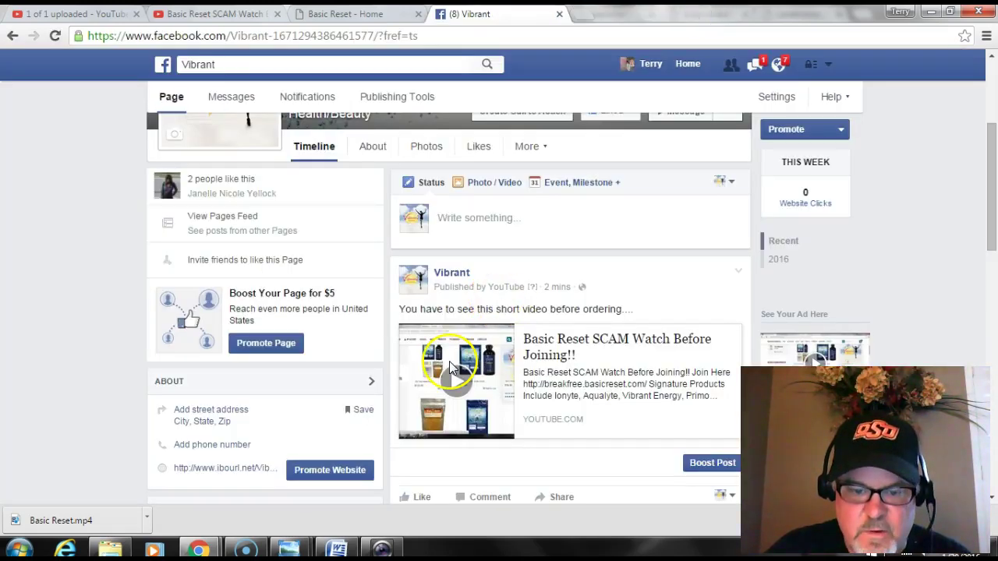
click(494, 359)
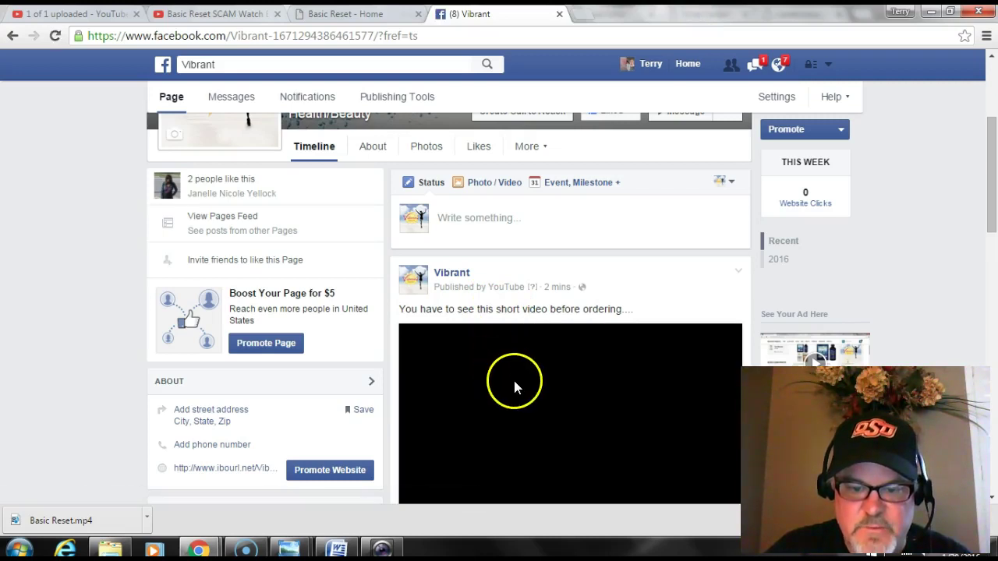
scroll(513, 377, down, 4)
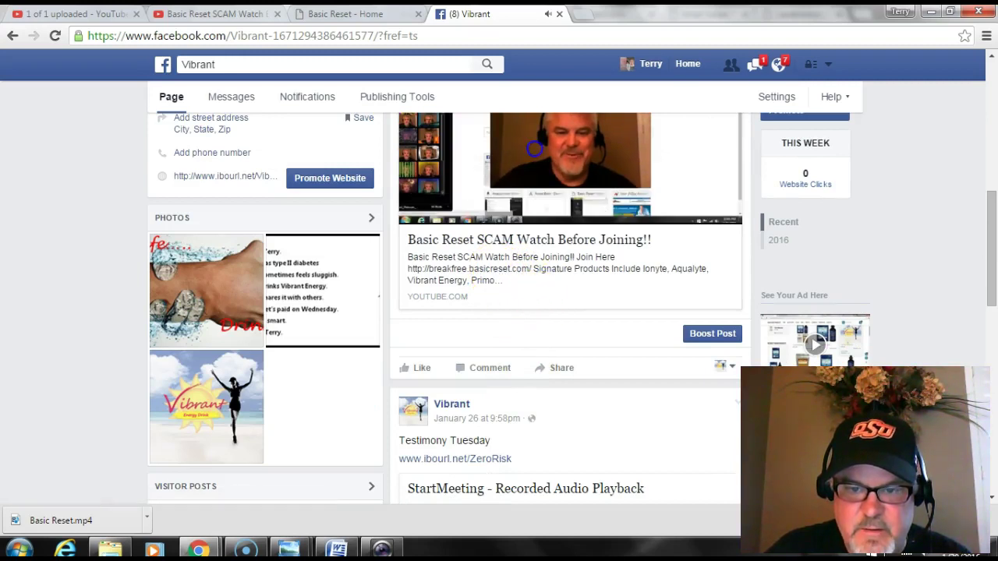
click(691, 213)
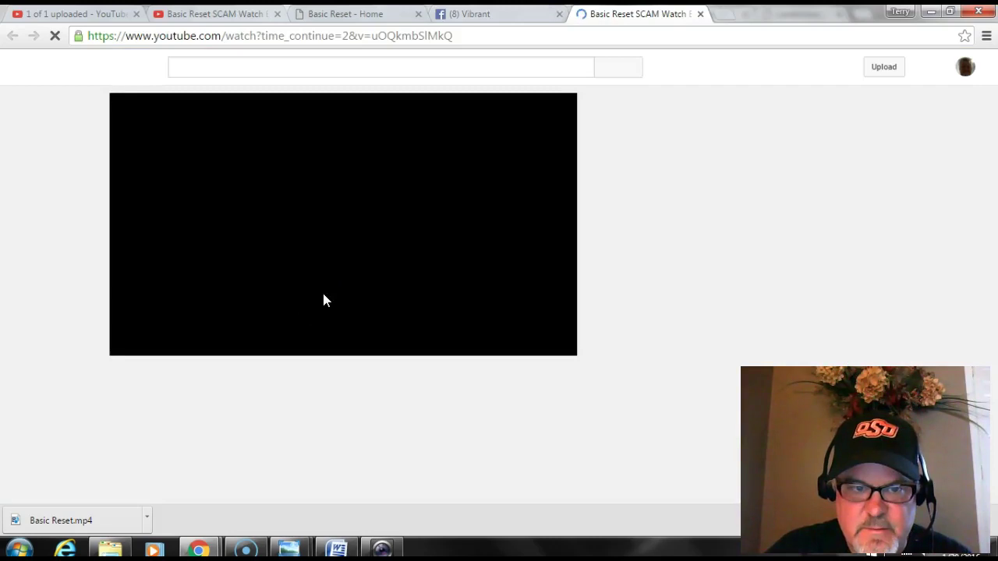
- Return to the top of the watch page and pause the video showing 2 views
scroll(330, 470, down, 4)
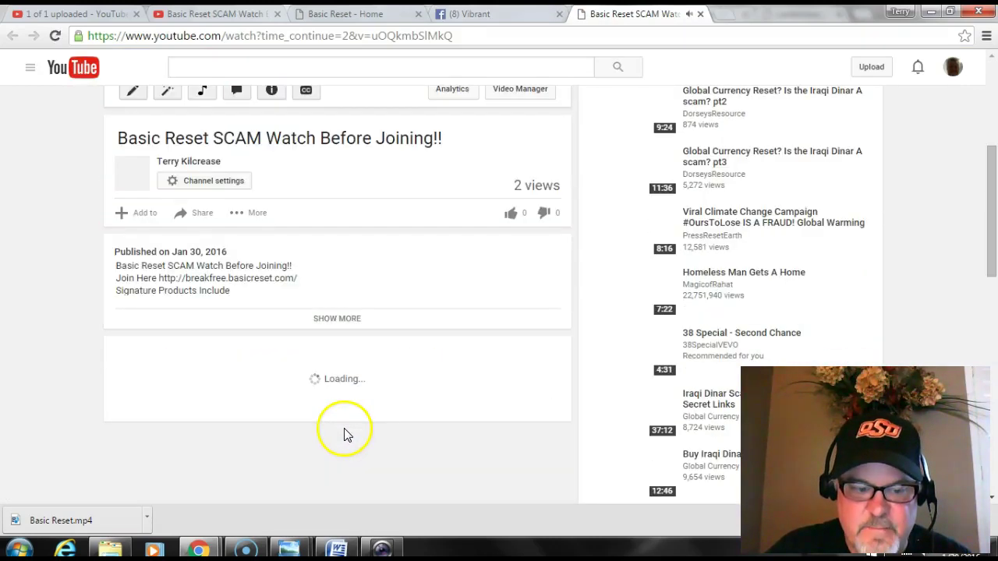
scroll(366, 374, up, 3)
scroll(320, 442, down, 4)
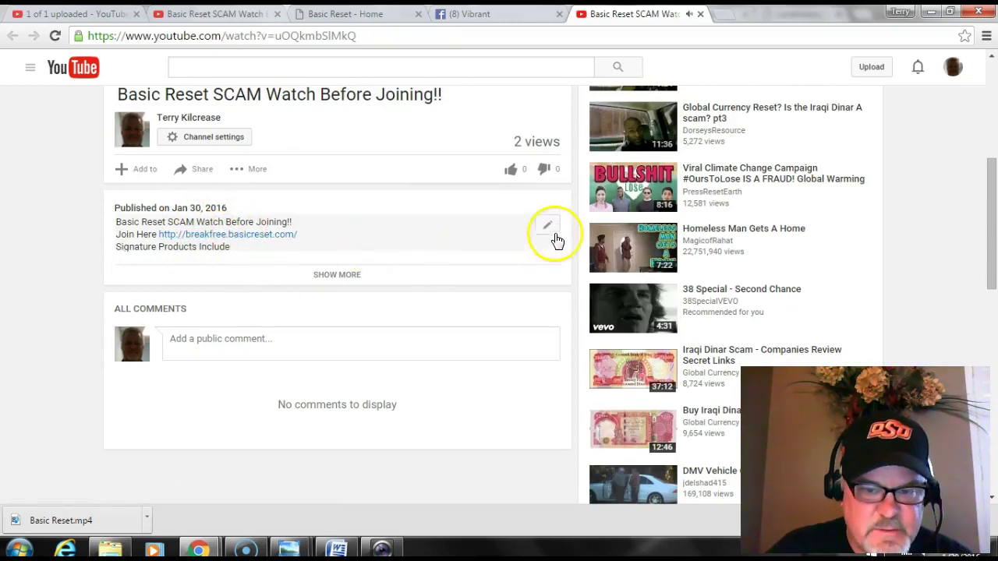
click(543, 225)
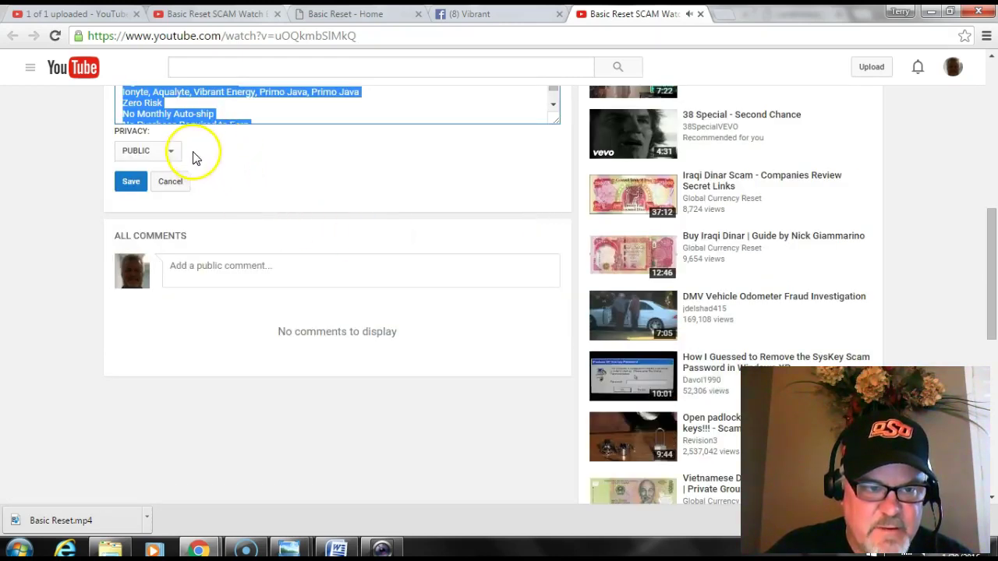
scroll(458, 193, up, 7)
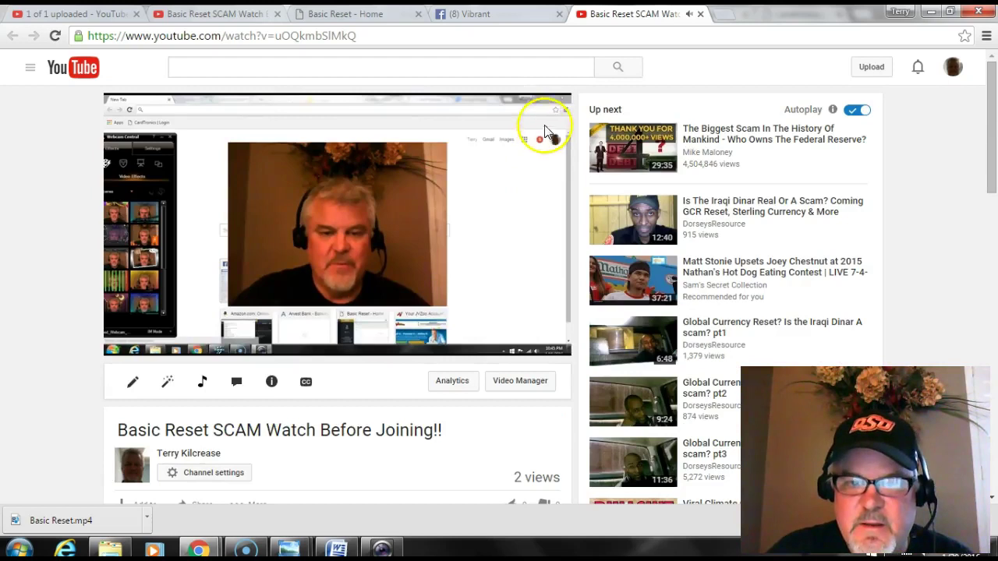
click(336, 196)
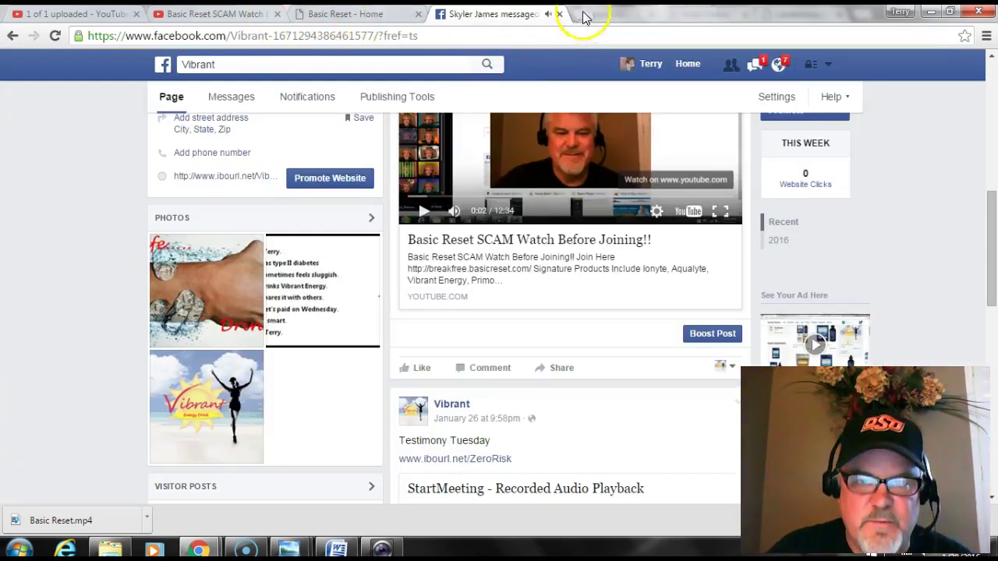
- Open Google in a new tab and search for 'basic reset'
click(584, 15)
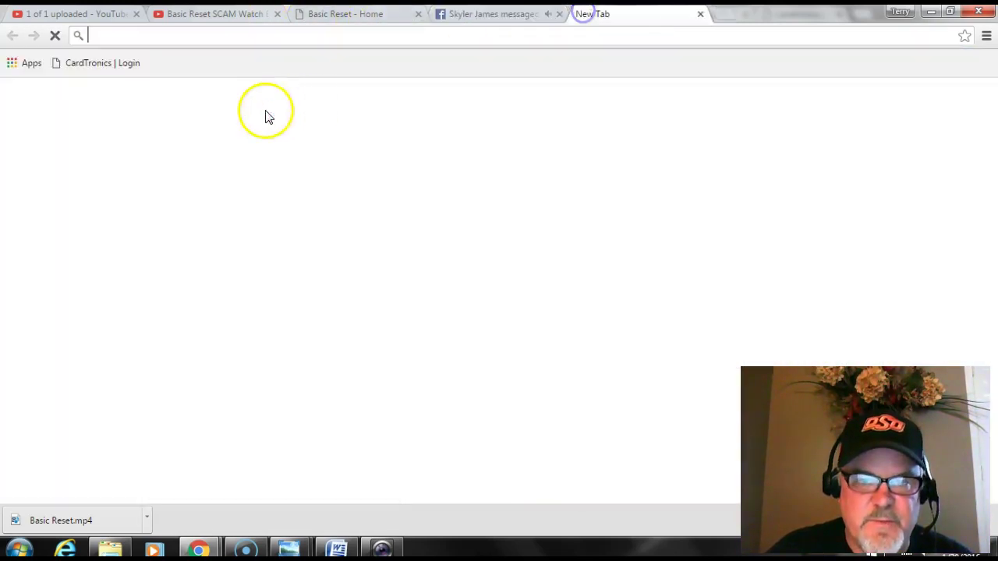
text(goog)
click(173, 60)
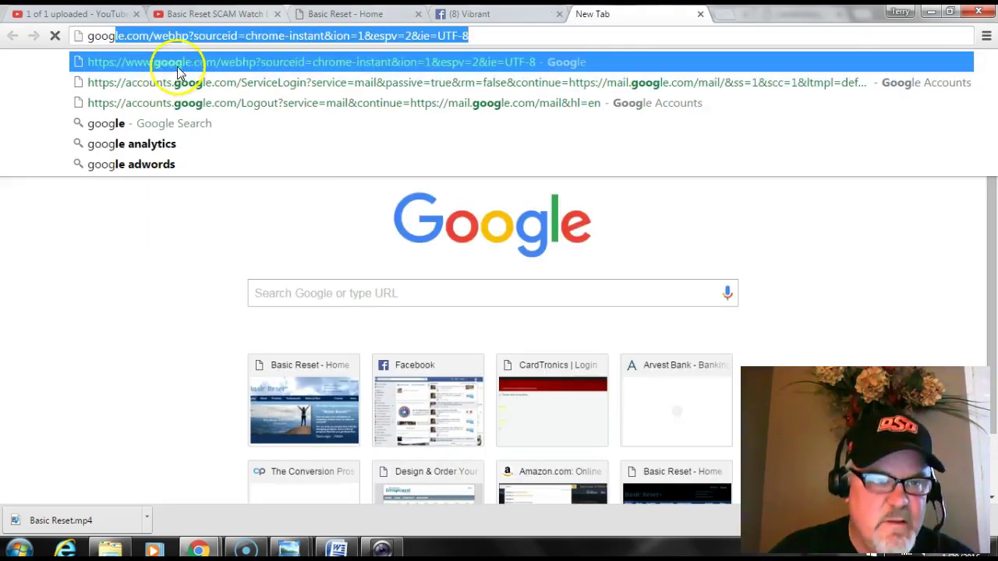
click(148, 125)
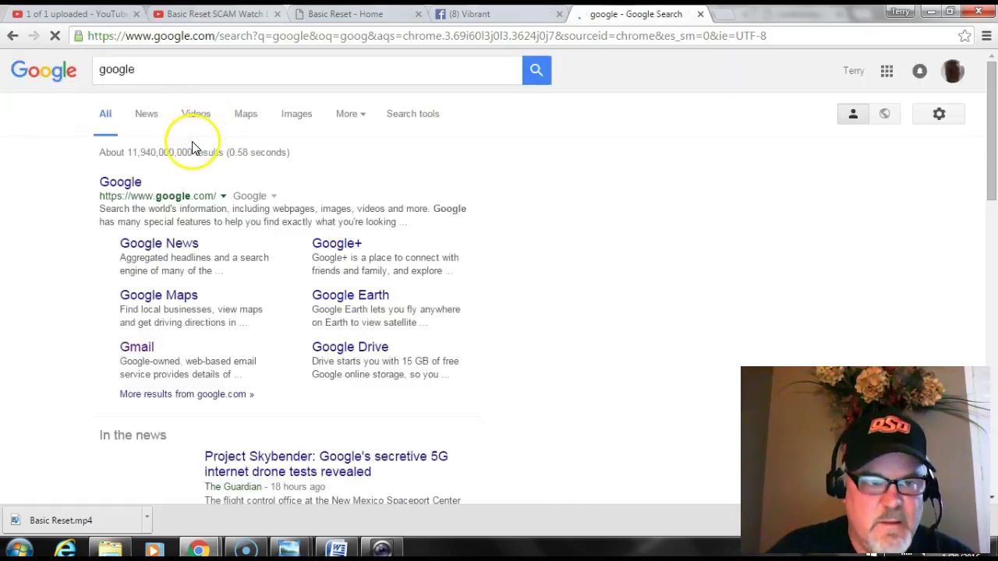
click(171, 75)
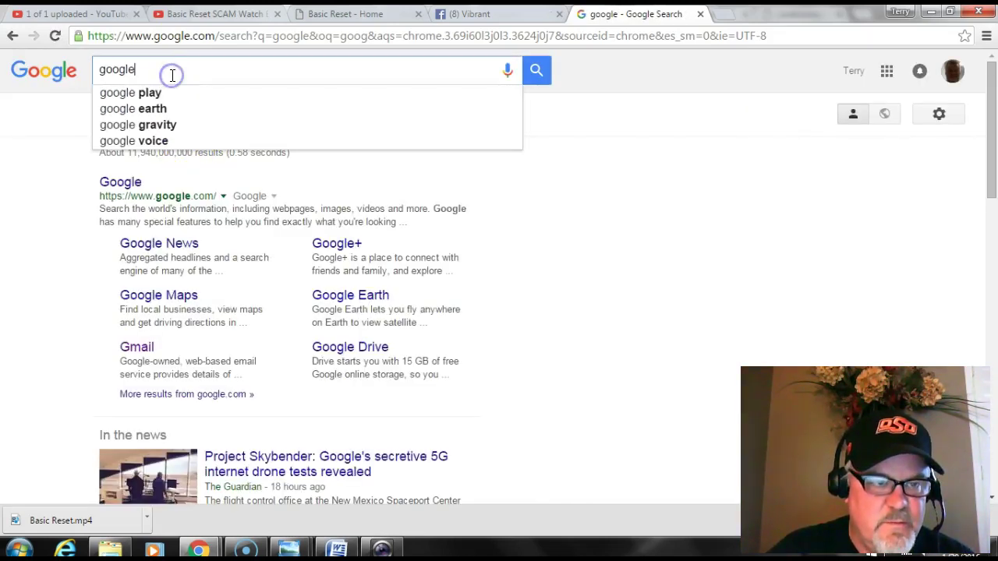
text(ba)
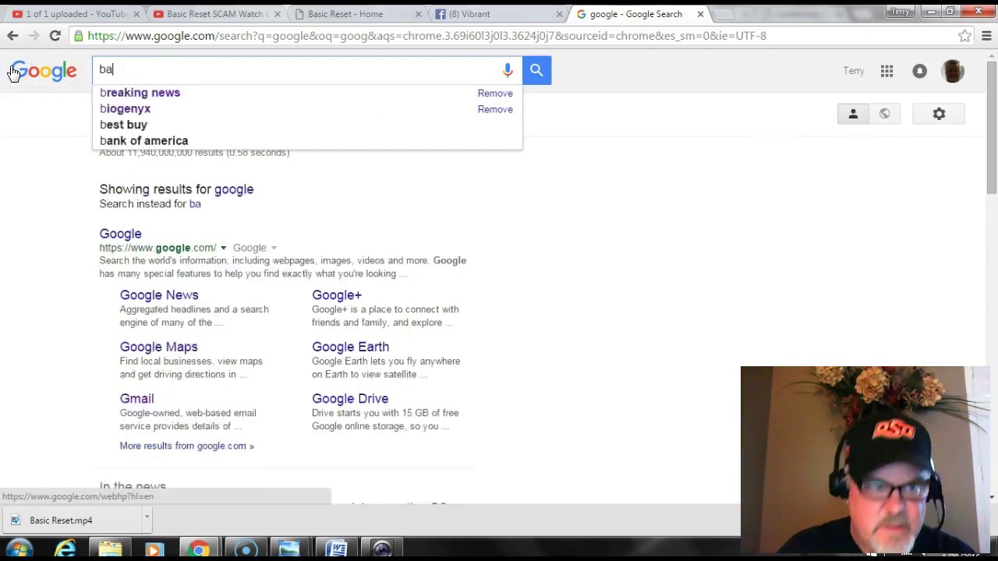
text(sic re)
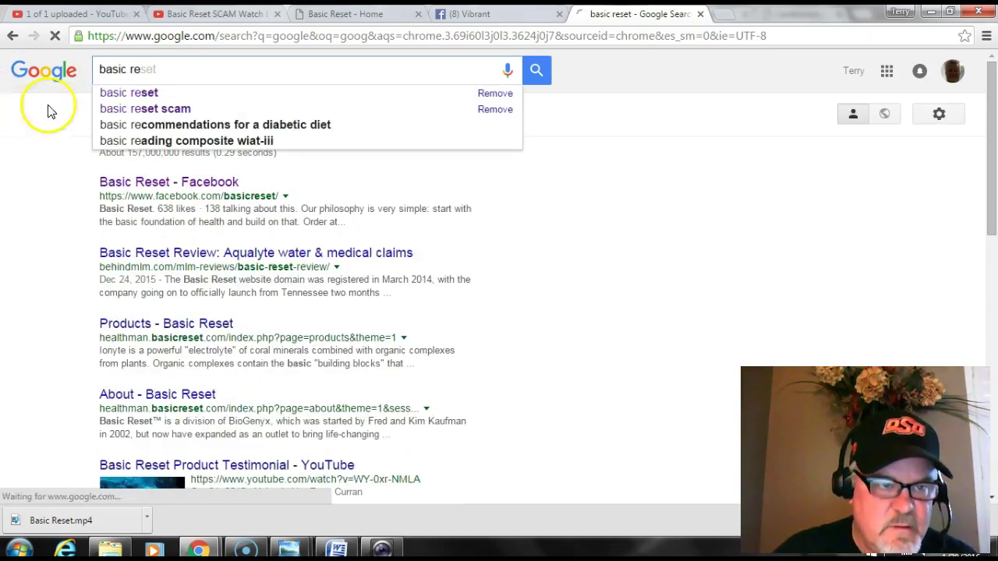
click(139, 94)
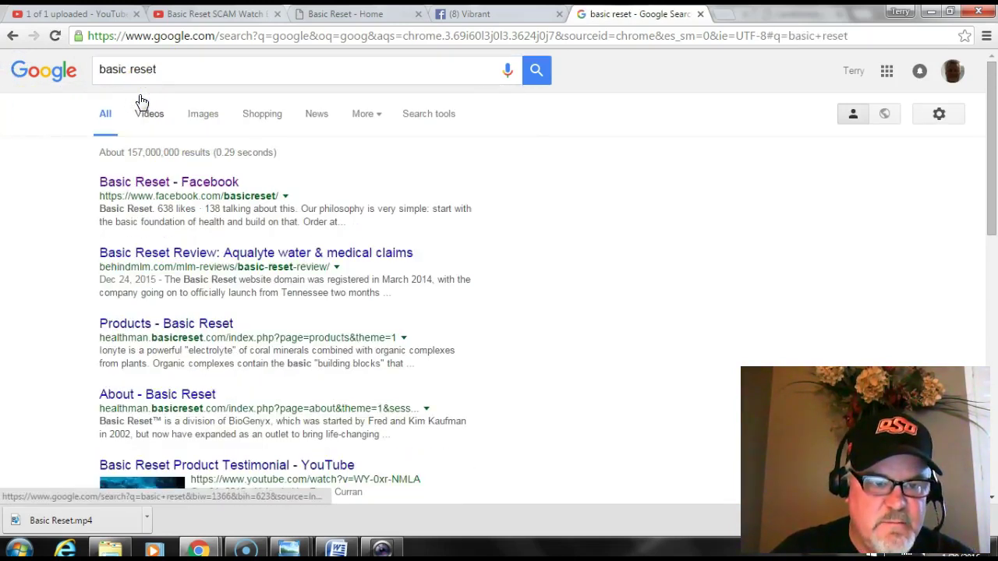
- Switch to Videos results (about 4,630,000) and browse them, finding 'Basic Reset SCAM!!' third
scroll(233, 286, down, 5)
scroll(222, 296, down, 2)
scroll(234, 302, up, 7)
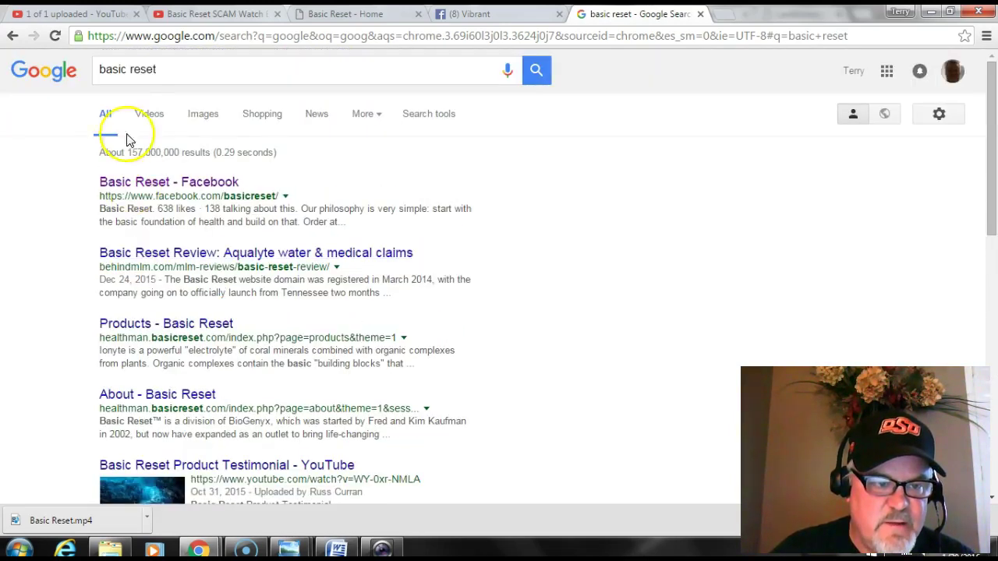
click(146, 116)
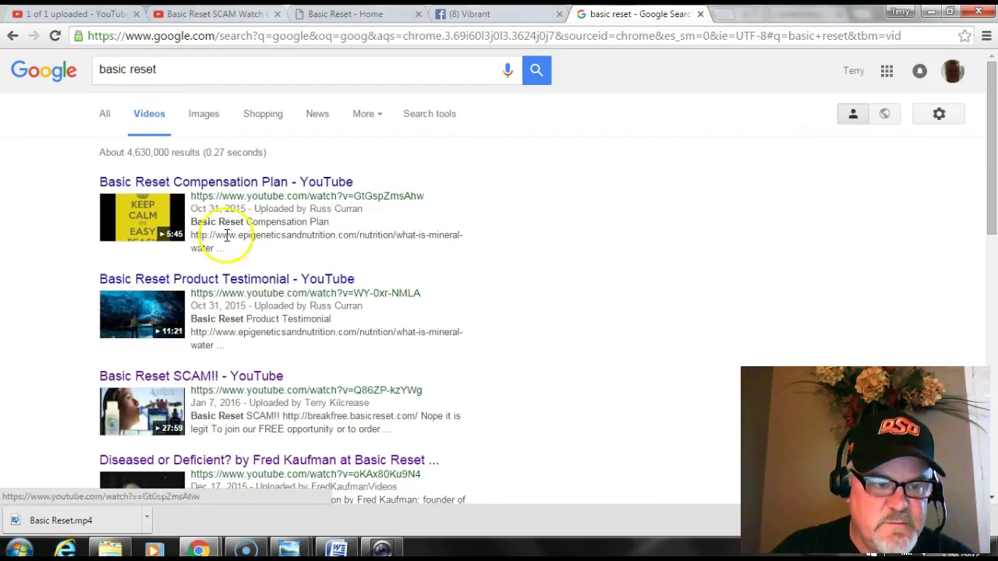
scroll(233, 250, down, 2)
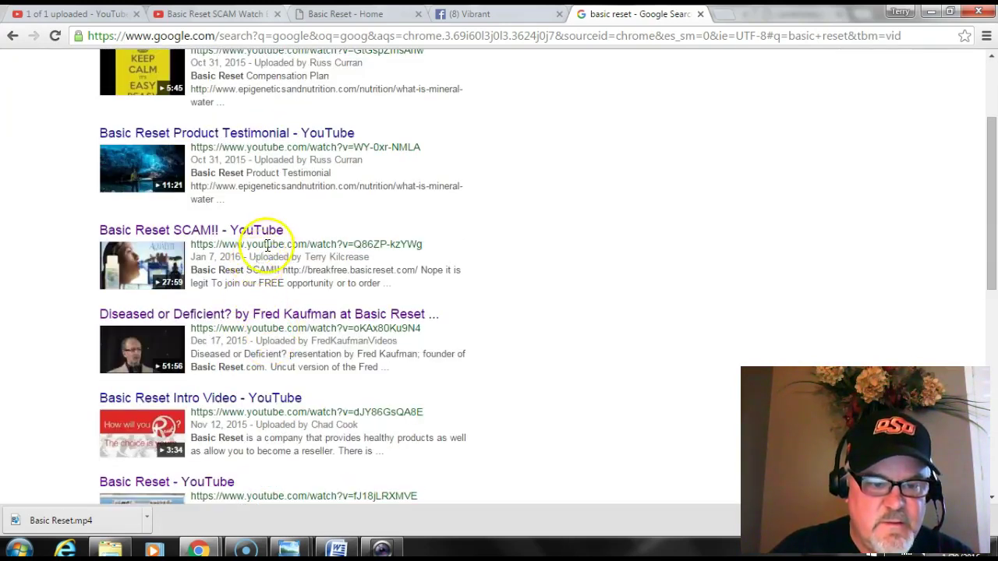
scroll(237, 257, up, 2)
scroll(234, 312, down, 3)
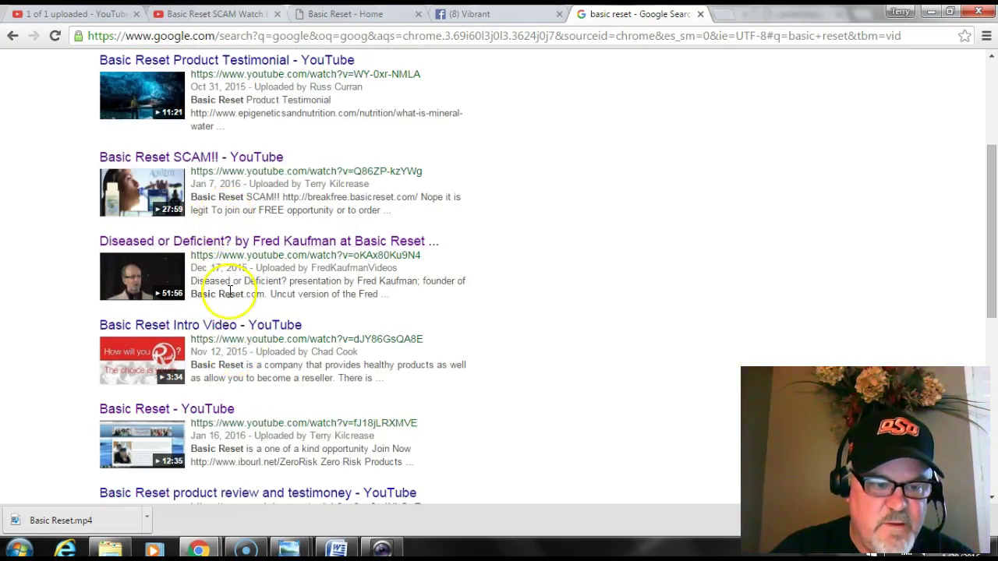
click(212, 238)
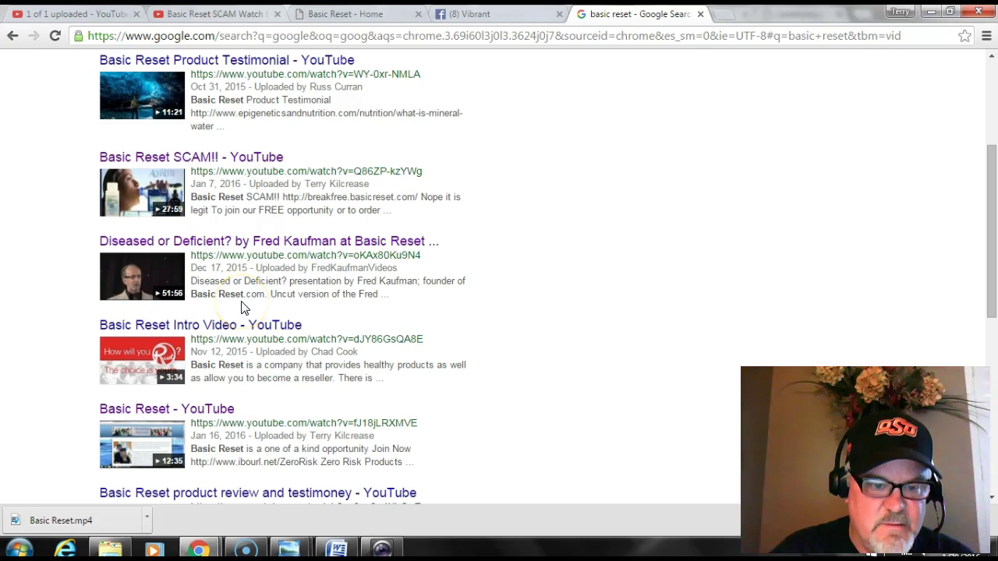
scroll(242, 308, down, 2)
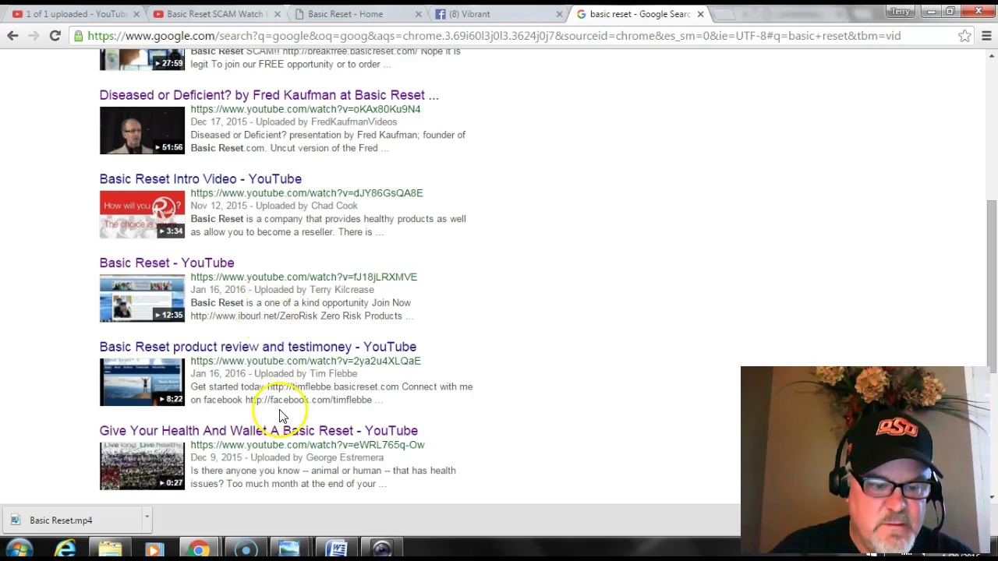
scroll(249, 382, down, 1)
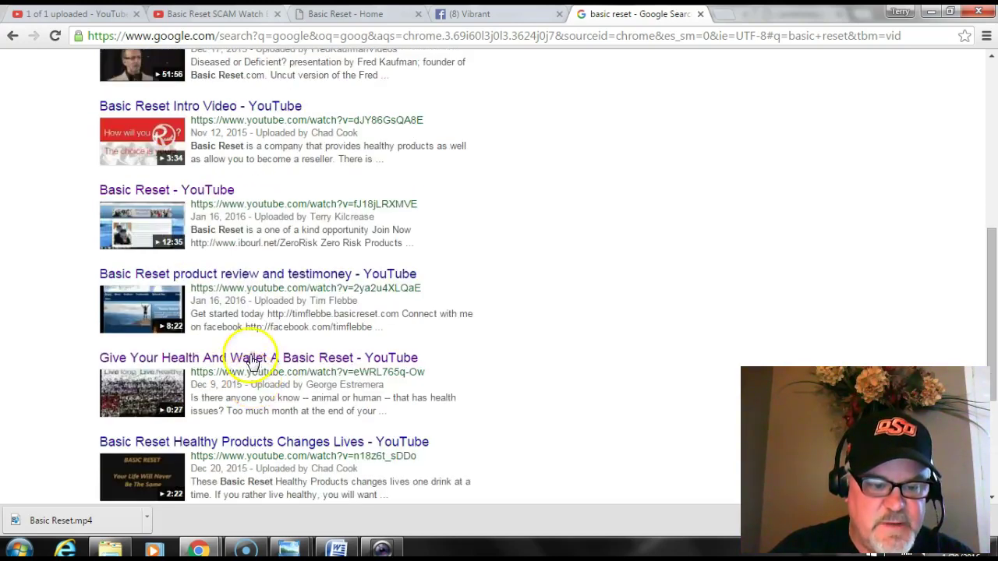
scroll(251, 315, up, 5)
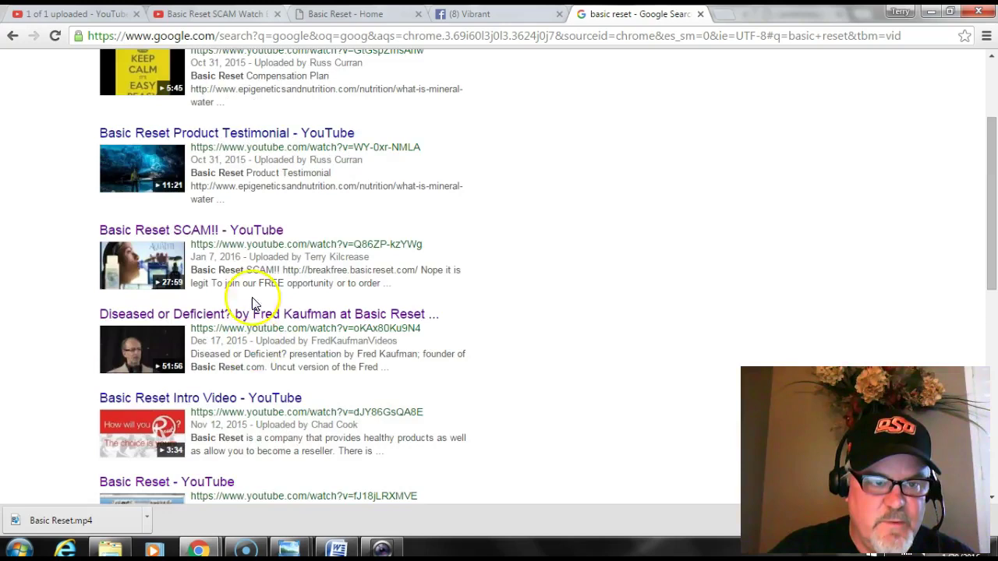
scroll(19, 45, up, 1)
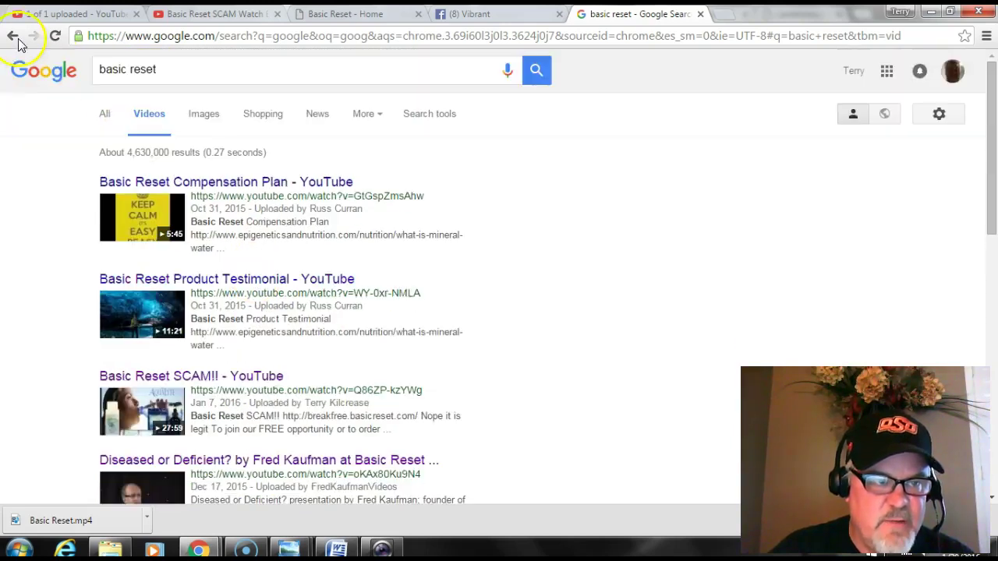
- Search 'basic reset scam', review All results, then Videos listing the new video third
click(161, 70)
text(scam)
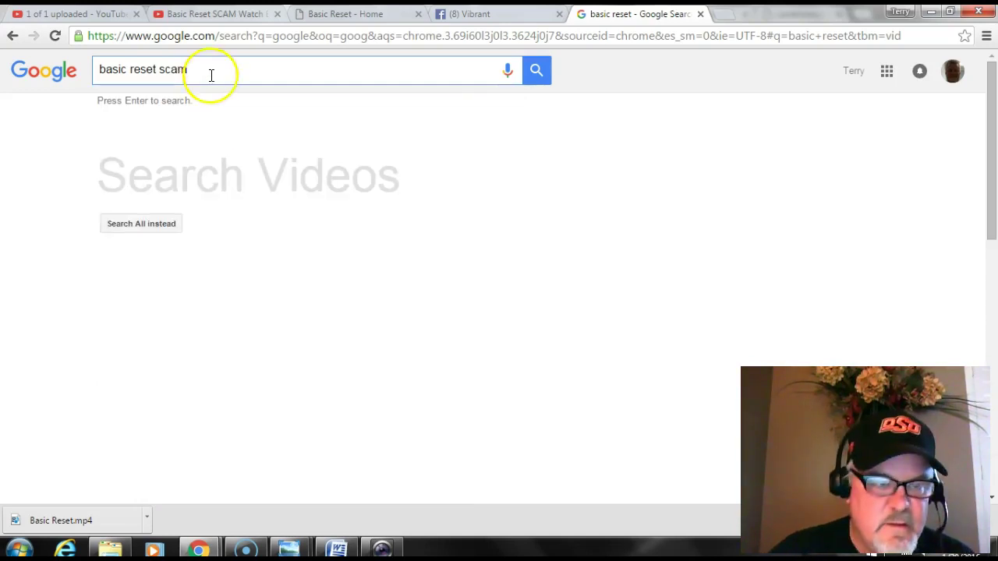
click(535, 72)
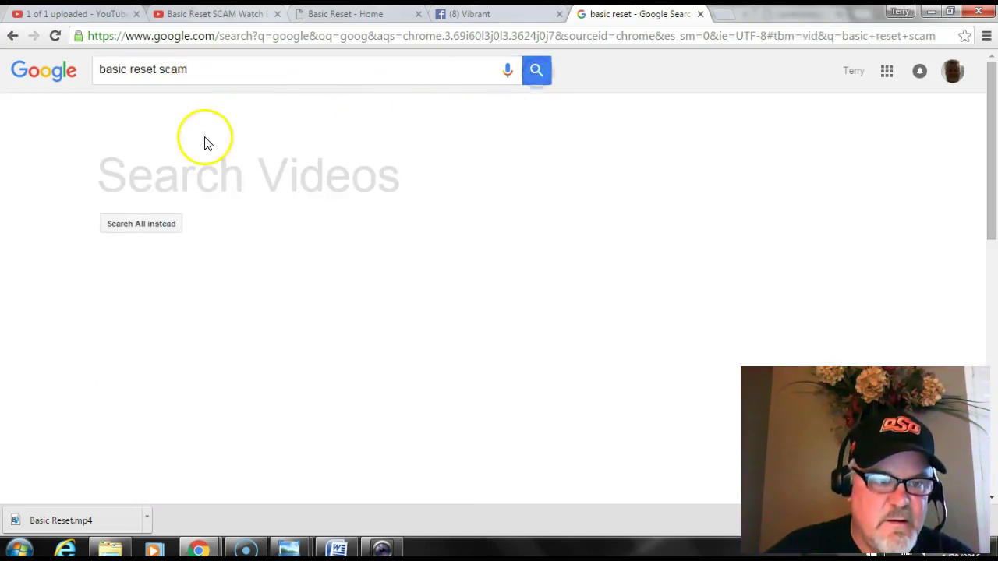
click(105, 114)
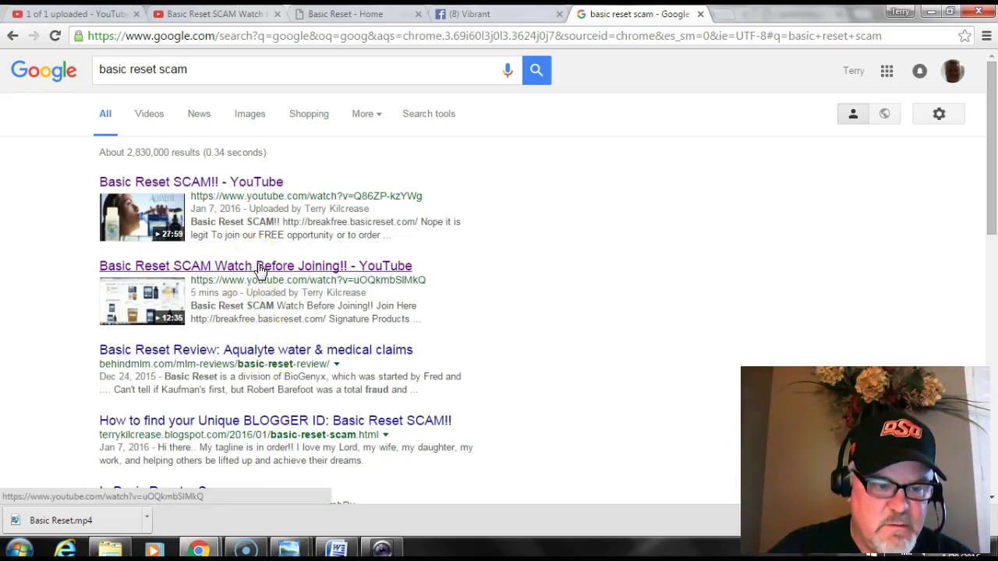
scroll(234, 354, down, 3)
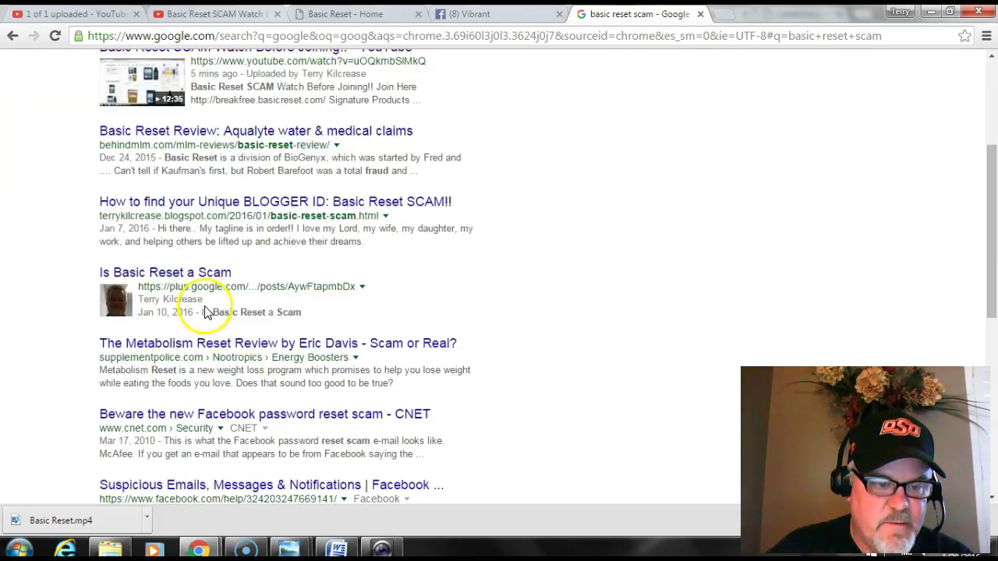
scroll(187, 374, up, 3)
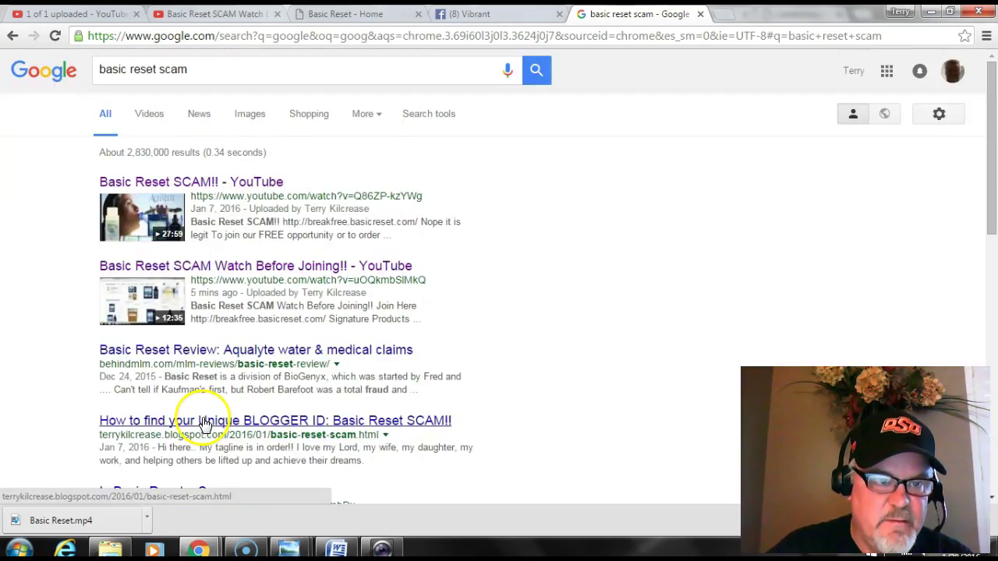
click(148, 117)
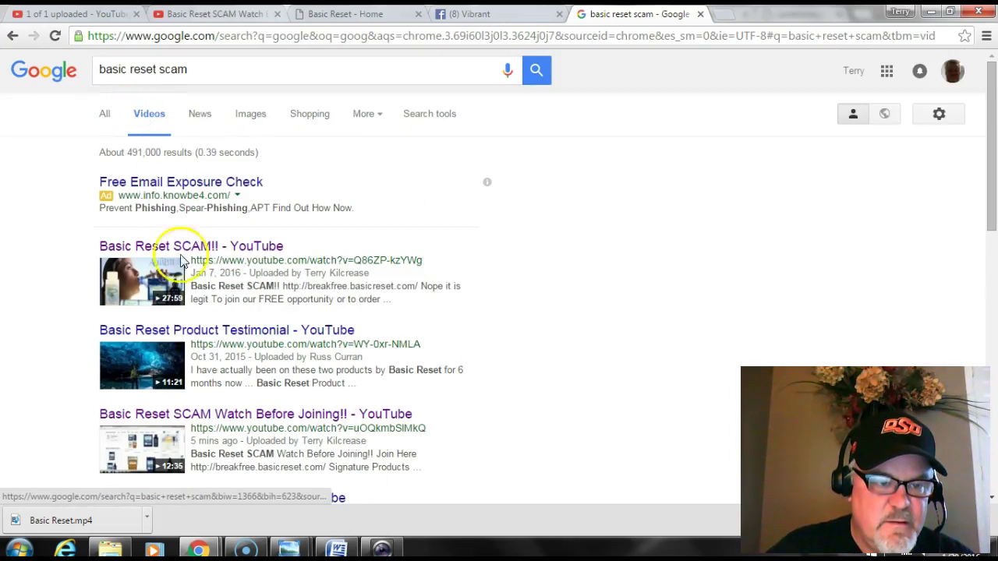
scroll(248, 382, down, 2)
scroll(244, 408, up, 2)
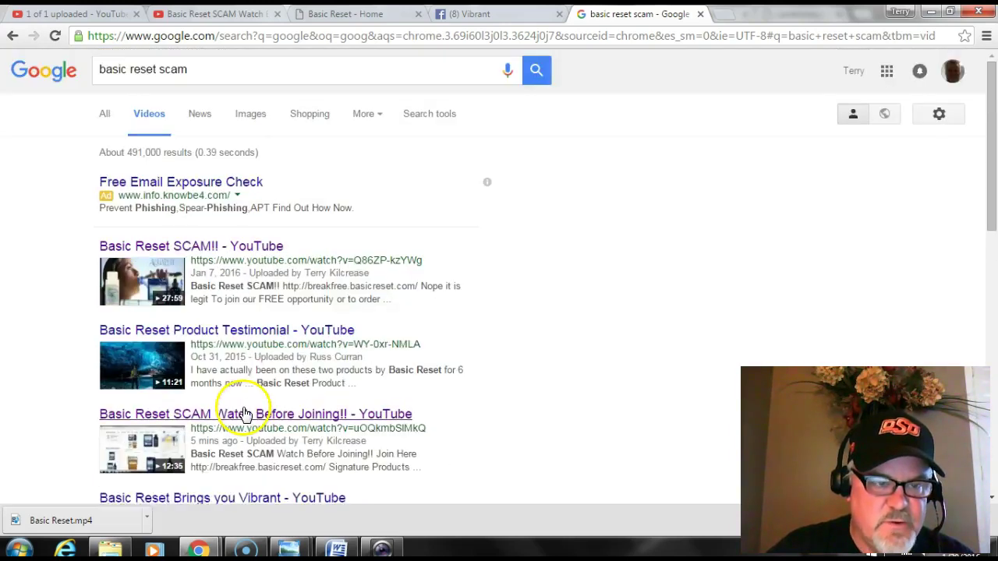
- Switch from the Facebook and YouTube watch tabs back to the '1 of 1 uploaded' share page
click(467, 16)
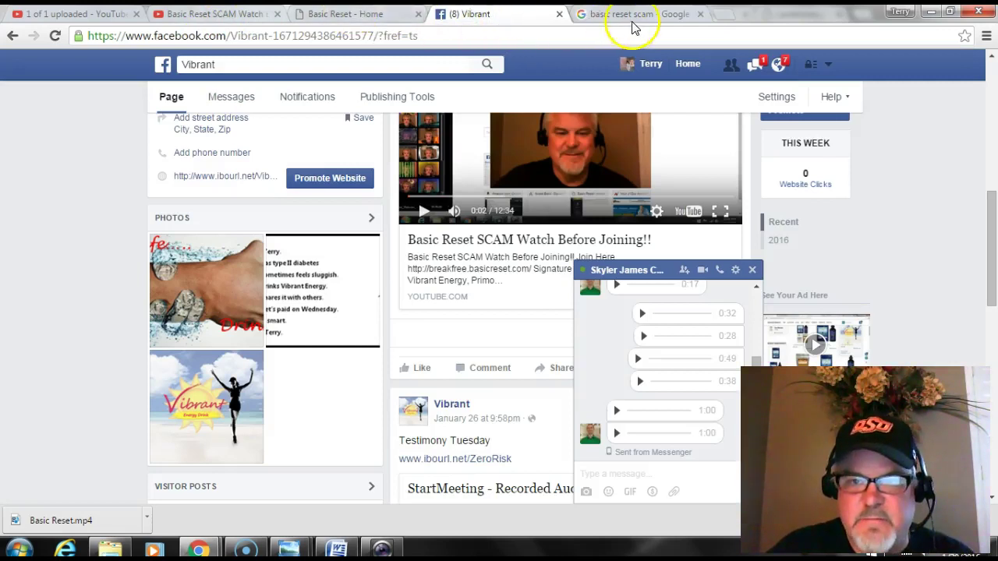
click(632, 15)
click(212, 16)
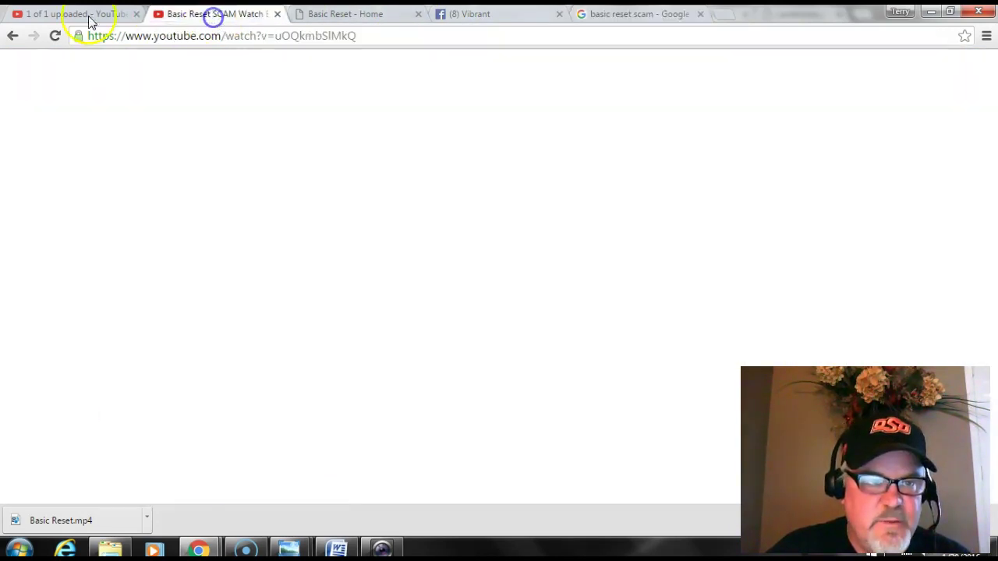
click(88, 17)
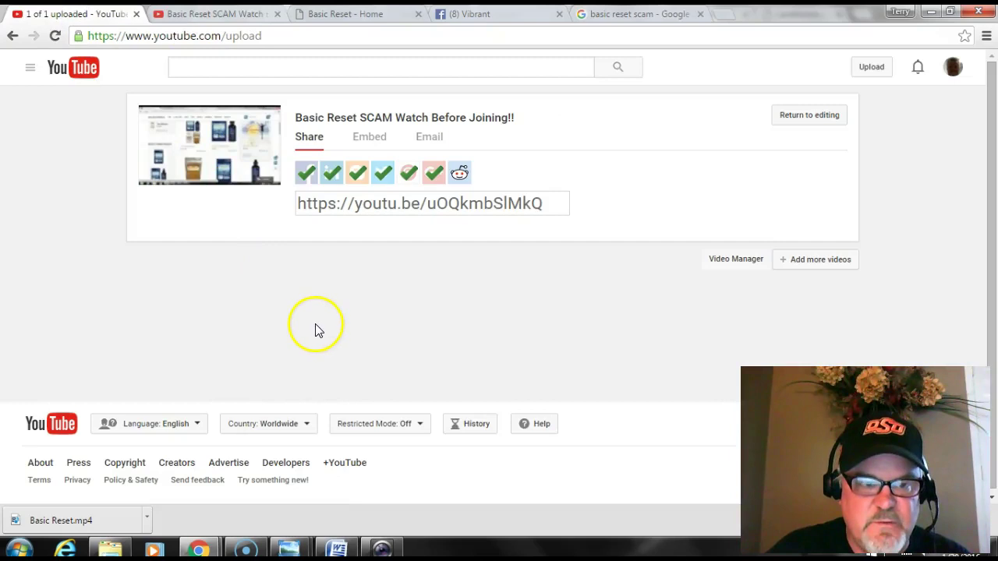